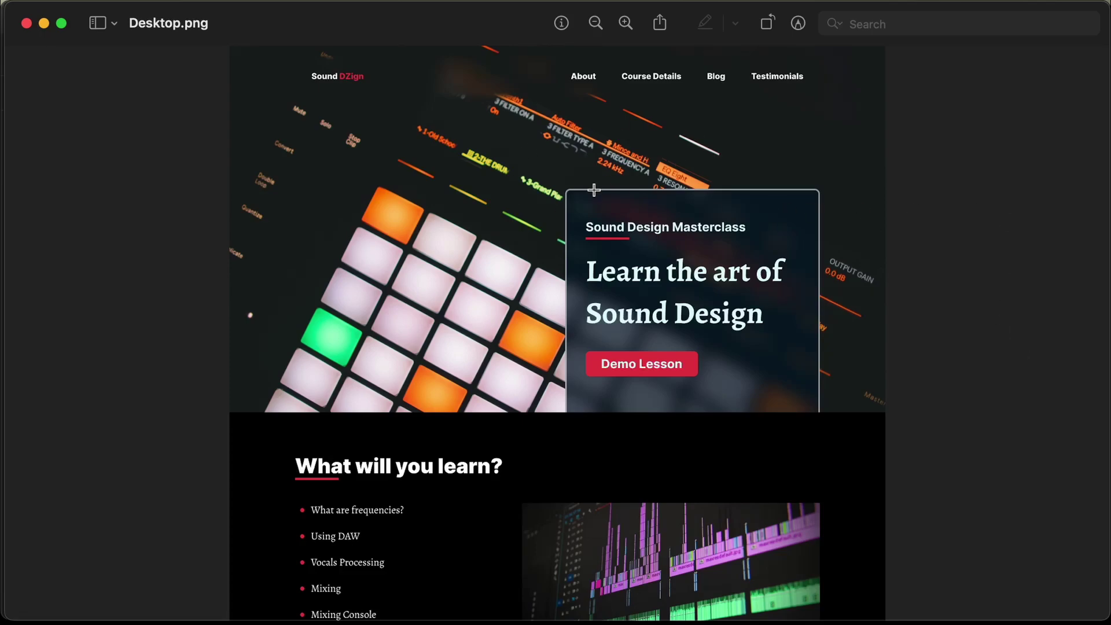
Step: Switch to the Desktop.png reference and examine the statistics section below "What will you learn?"
{"action": "key", "text": "super+Tab"}
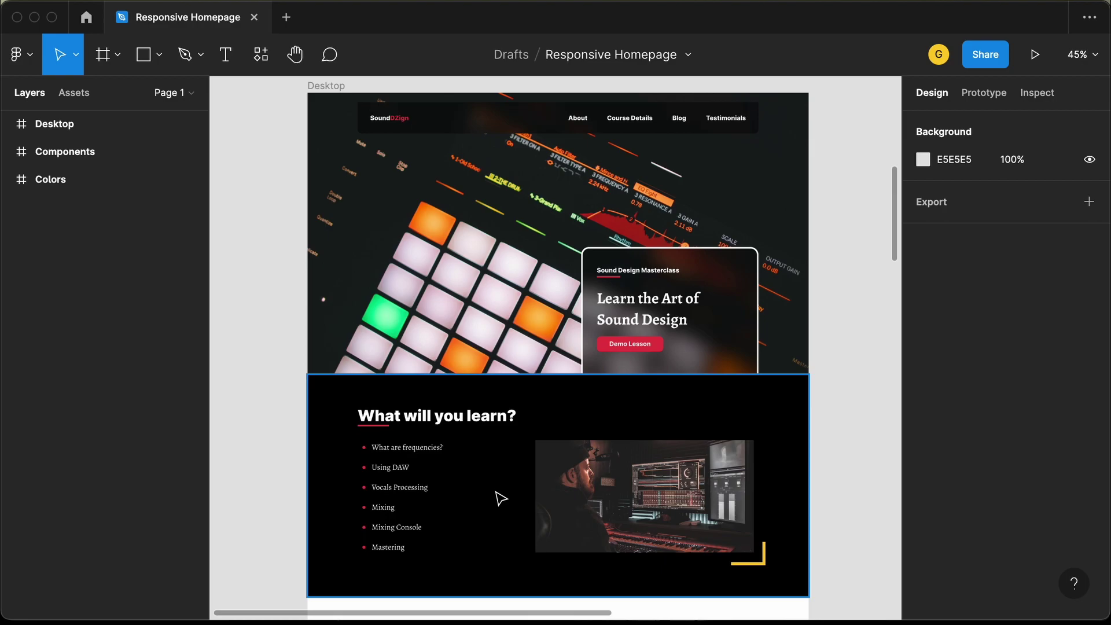
{"action": "key", "text": "super+Tab"}
{"action": "scroll", "coordinate": [493, 491], "scroll_direction": "down", "scroll_amount": 10}
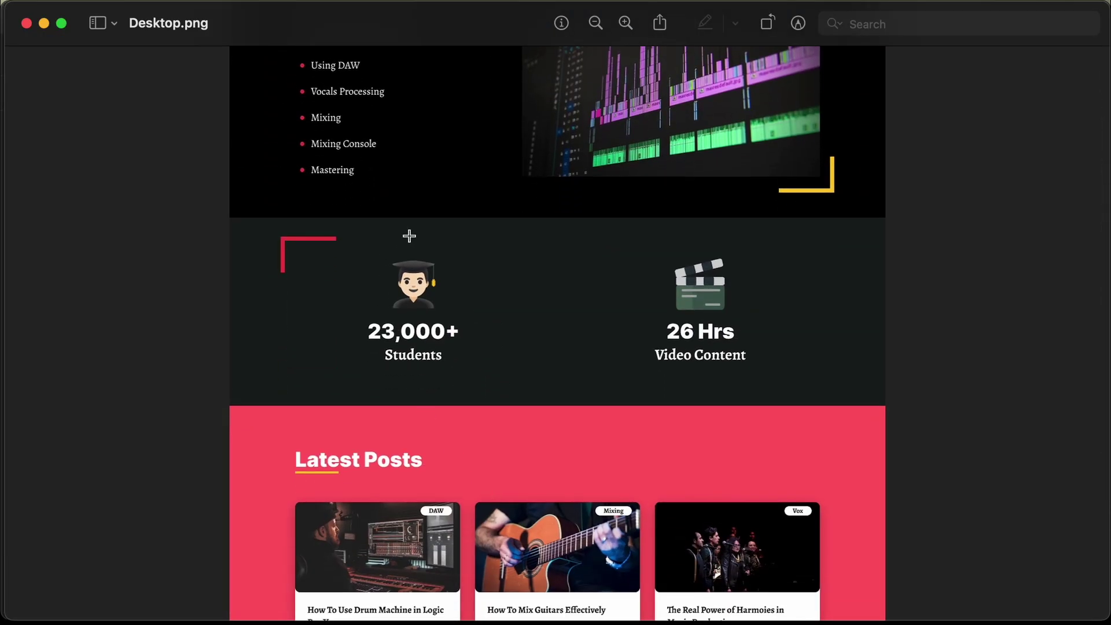
{"action": "scroll", "coordinate": [434, 407], "scroll_direction": "down", "scroll_amount": 3}
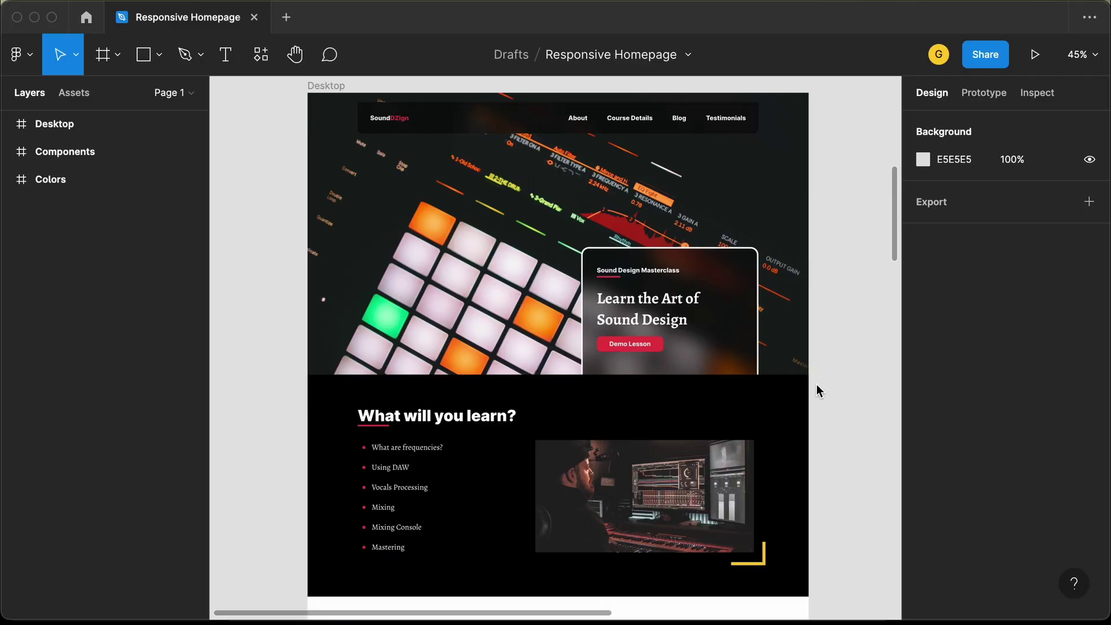
Step: In the Figma homepage file, draw a full-width rectangle about 1280 × 664 directly beneath the black "What will you learn?" section
{"action": "scroll", "coordinate": [817, 384], "scroll_direction": "down", "scroll_amount": 5}
{"action": "scroll", "coordinate": [817, 384], "scroll_direction": "right", "scroll_amount": 1}
{"action": "scroll", "coordinate": [818, 384], "scroll_direction": "down", "scroll_amount": 1}
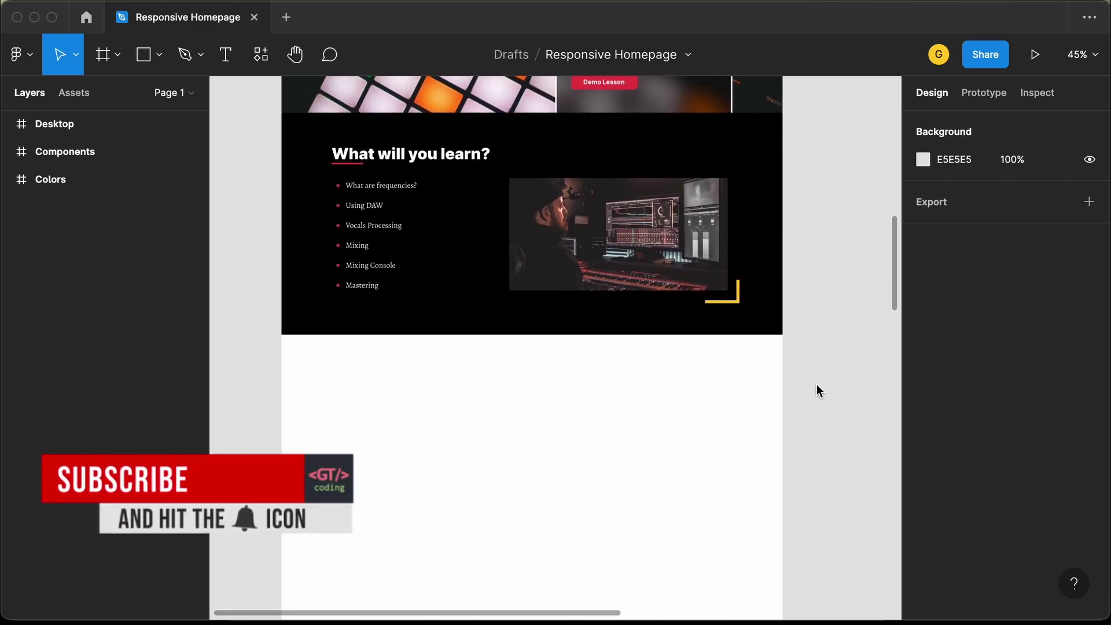
{"action": "left_click", "coordinate": [145, 55]}
{"action": "left_click", "coordinate": [324, 368]}
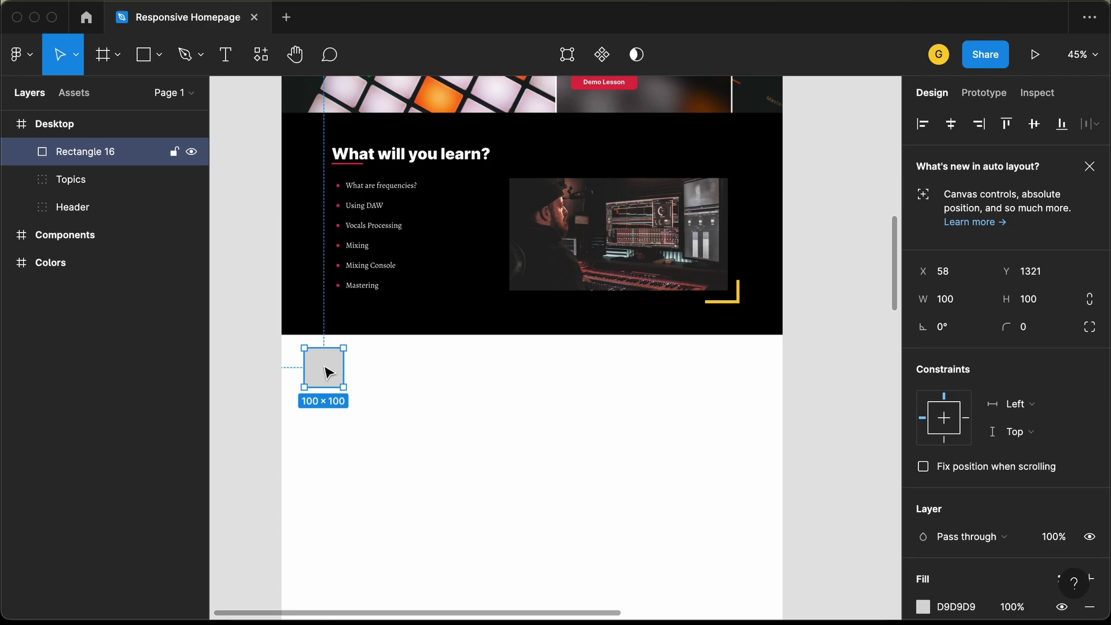
{"action": "left_click_drag", "start_coordinate": [322, 367], "coordinate": [779, 328]}
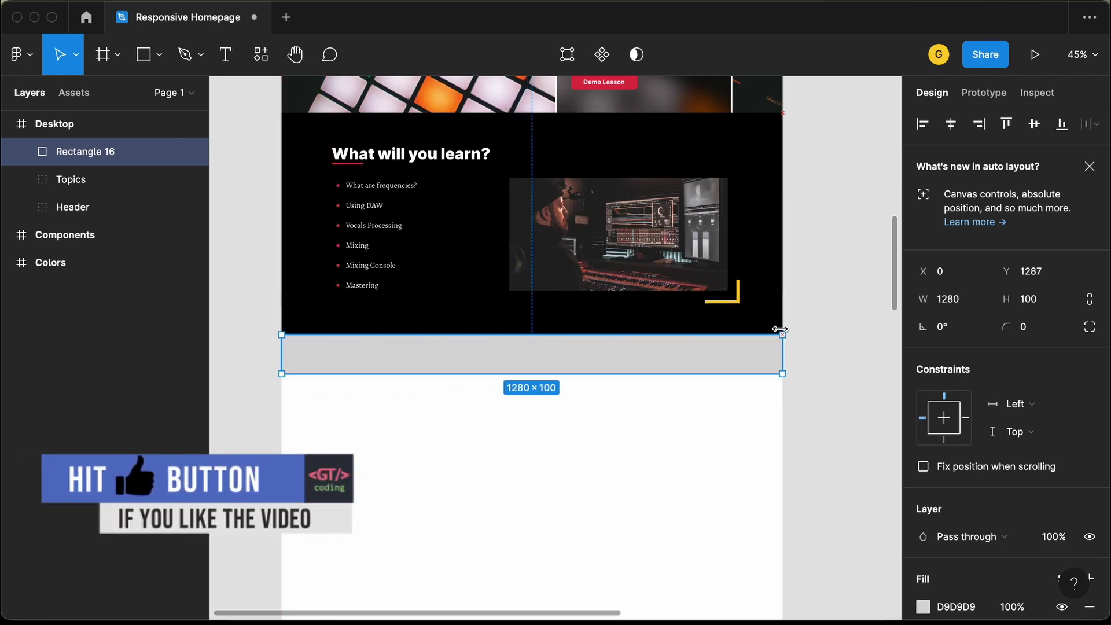
{"action": "scroll", "coordinate": [618, 379], "scroll_direction": "down", "scroll_amount": 2}
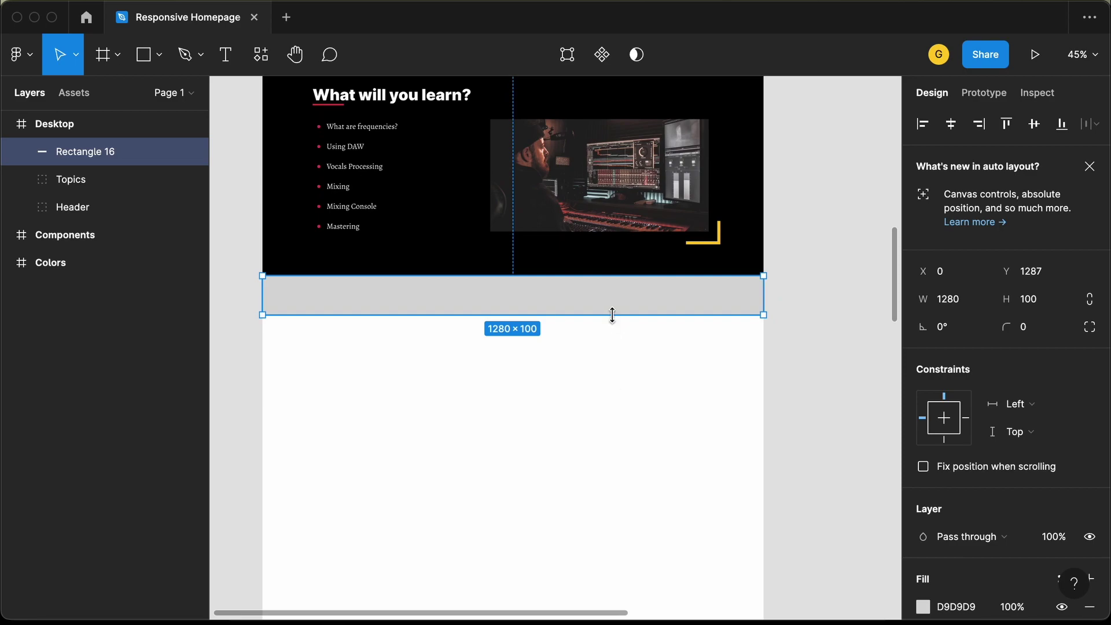
{"action": "left_click_drag", "start_coordinate": [612, 315], "coordinate": [619, 536]}
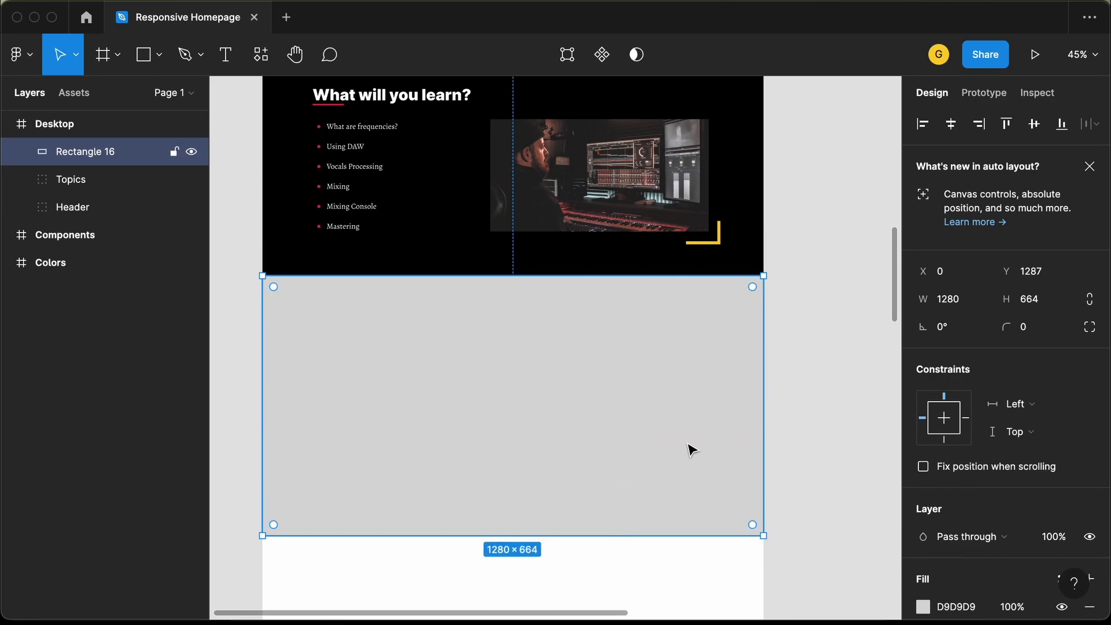
{"action": "scroll", "coordinate": [671, 447], "scroll_direction": "down", "scroll_amount": 2}
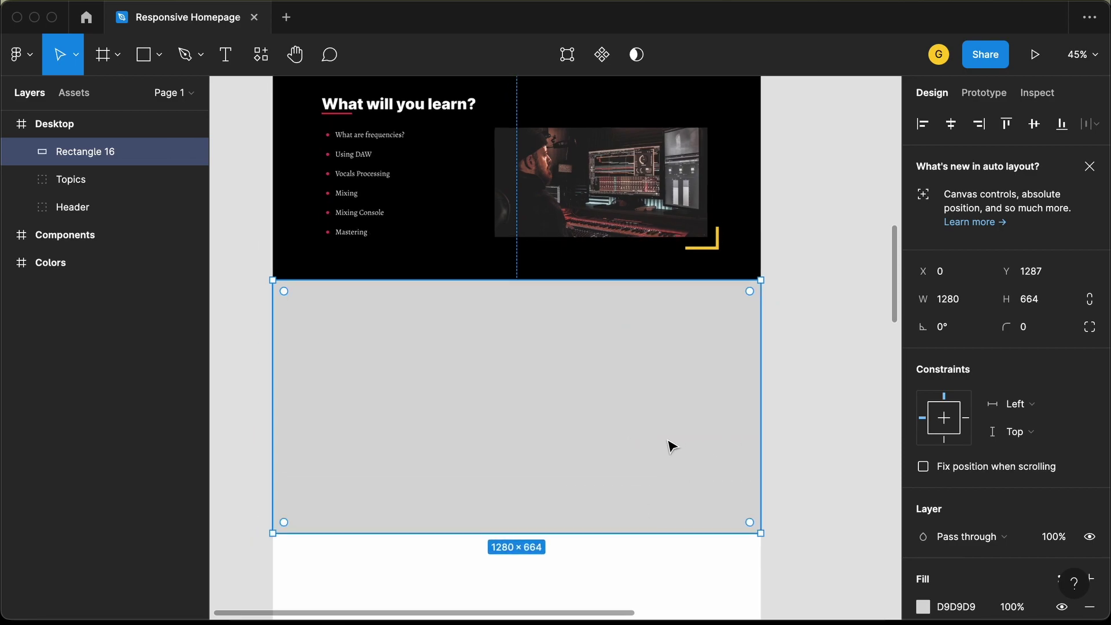
Step: Fill the new rectangle with the dark colour 181E1E sampled from the swatch in the Colors frame
{"action": "scroll", "coordinate": [987, 508], "scroll_direction": "down", "scroll_amount": 3}
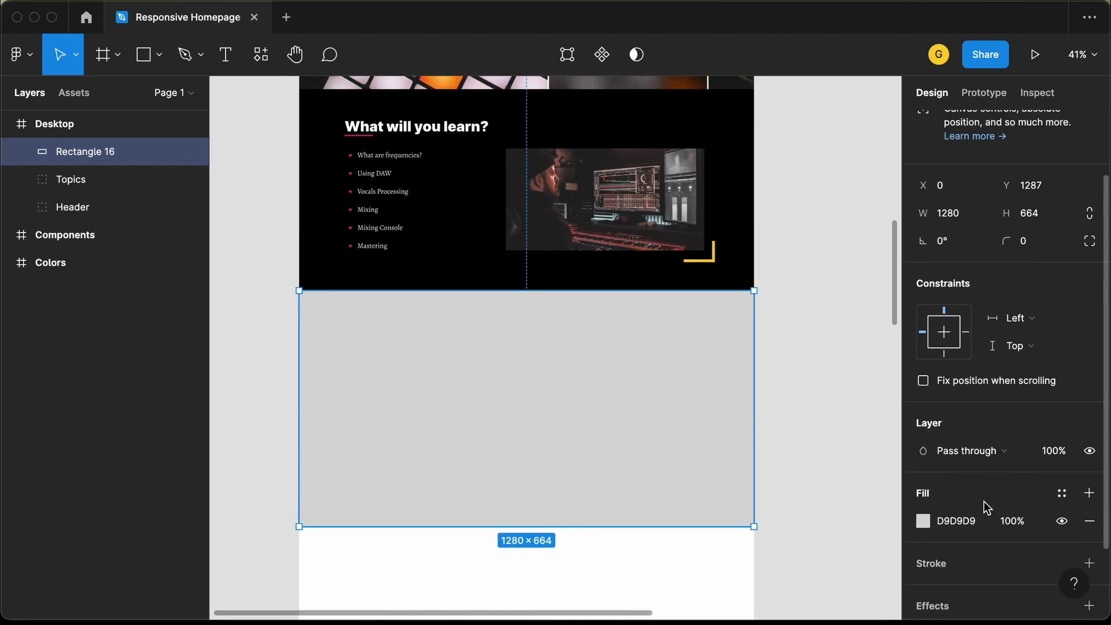
{"action": "left_click", "coordinate": [923, 520]}
{"action": "left_click", "coordinate": [718, 430]}
{"action": "scroll", "coordinate": [573, 357], "scroll_direction": "up", "scroll_amount": 12}
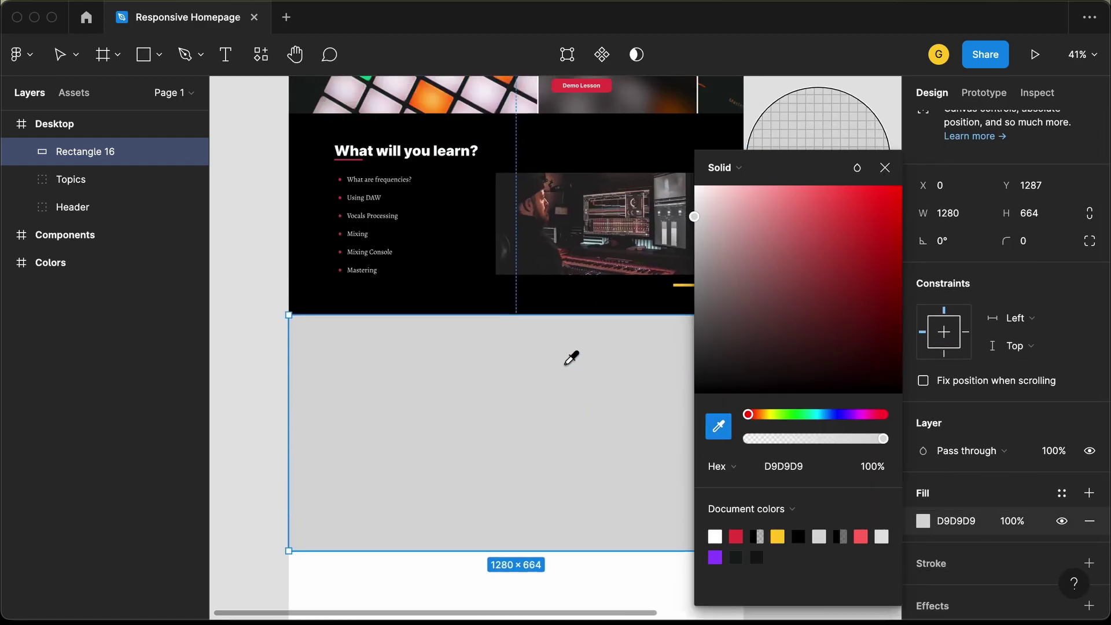
{"action": "left_click", "coordinate": [429, 231]}
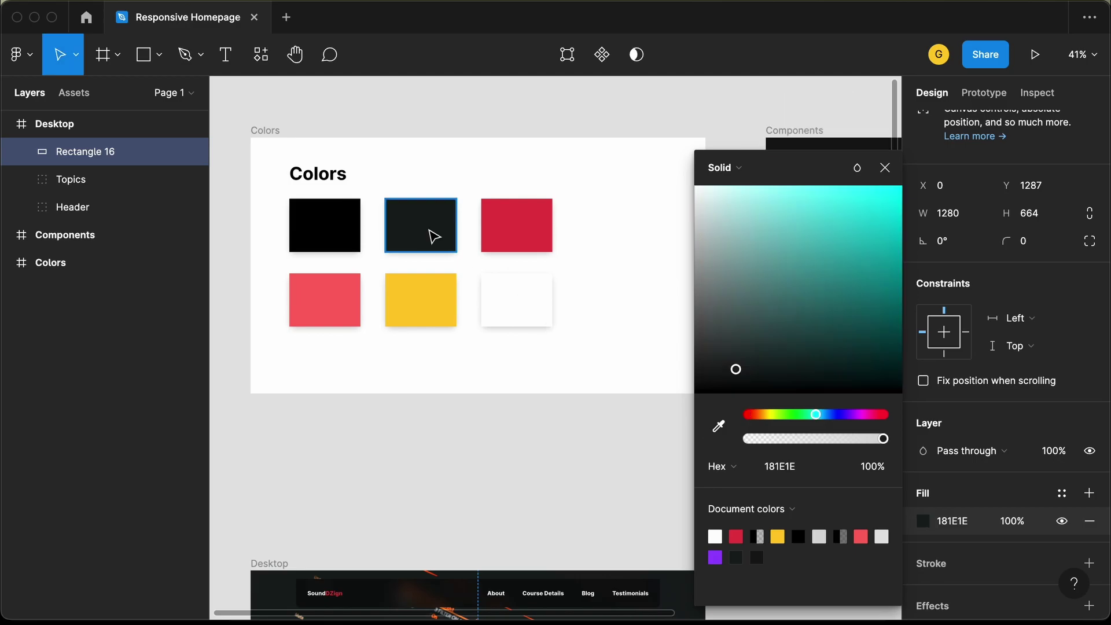
{"action": "scroll", "coordinate": [434, 235], "scroll_direction": "down", "scroll_amount": 12}
{"action": "scroll", "coordinate": [434, 236], "scroll_direction": "up", "scroll_amount": 2}
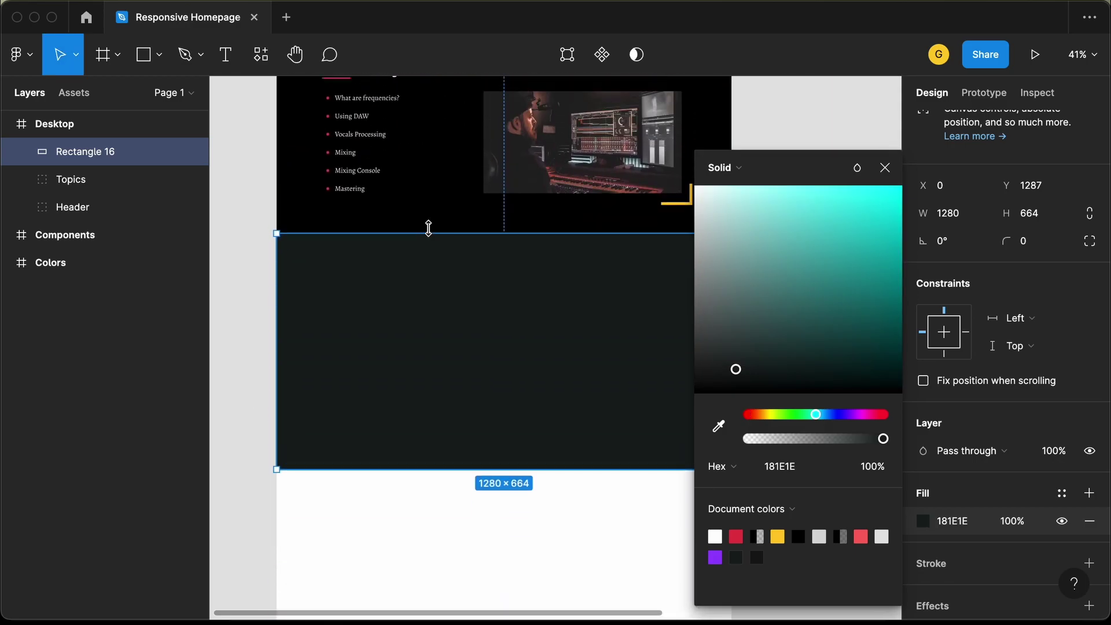
{"action": "left_click", "coordinate": [897, 169]}
{"action": "key", "text": "Escape"}
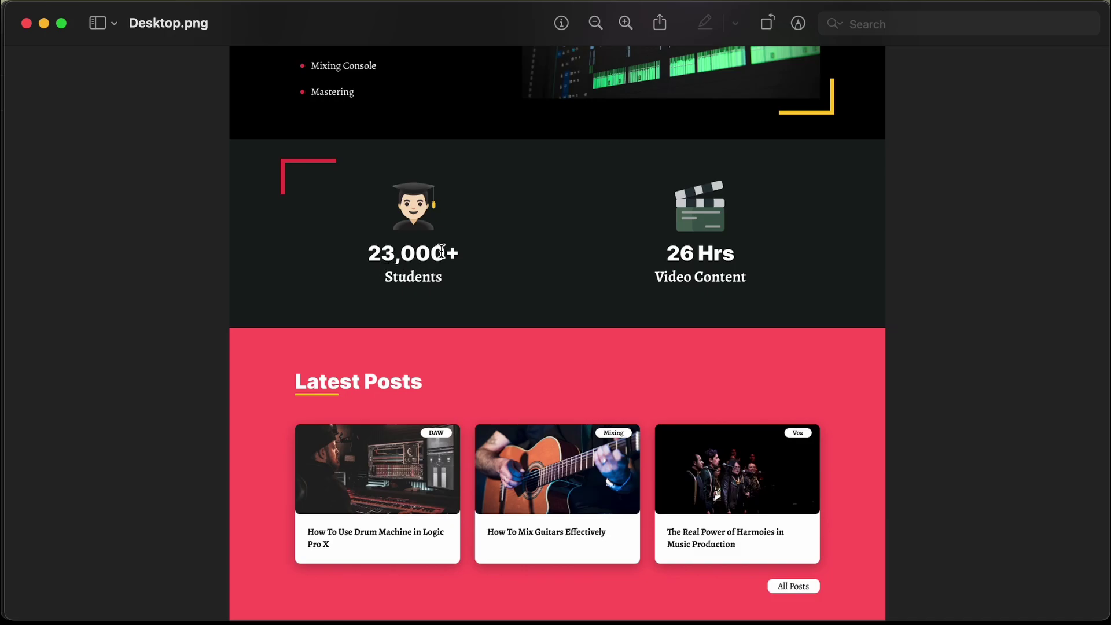
Step: Back in the Figma homepage file, add the text "23,000+" inside the upper-left part of the dark rectangle
{"action": "key", "text": "super+Tab"}
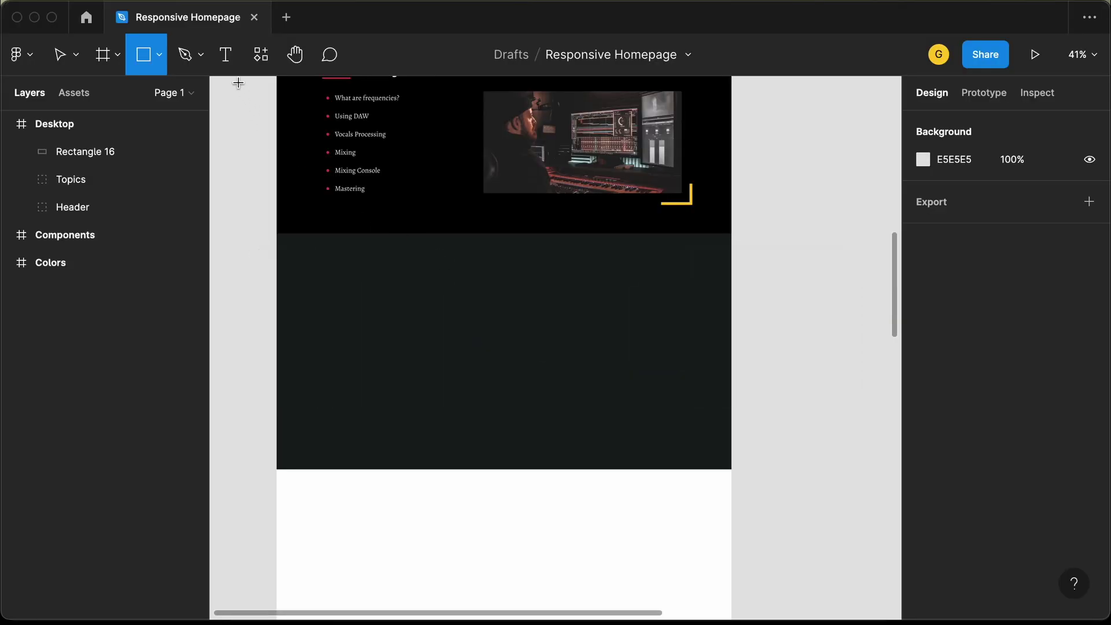
{"action": "left_click", "coordinate": [228, 60]}
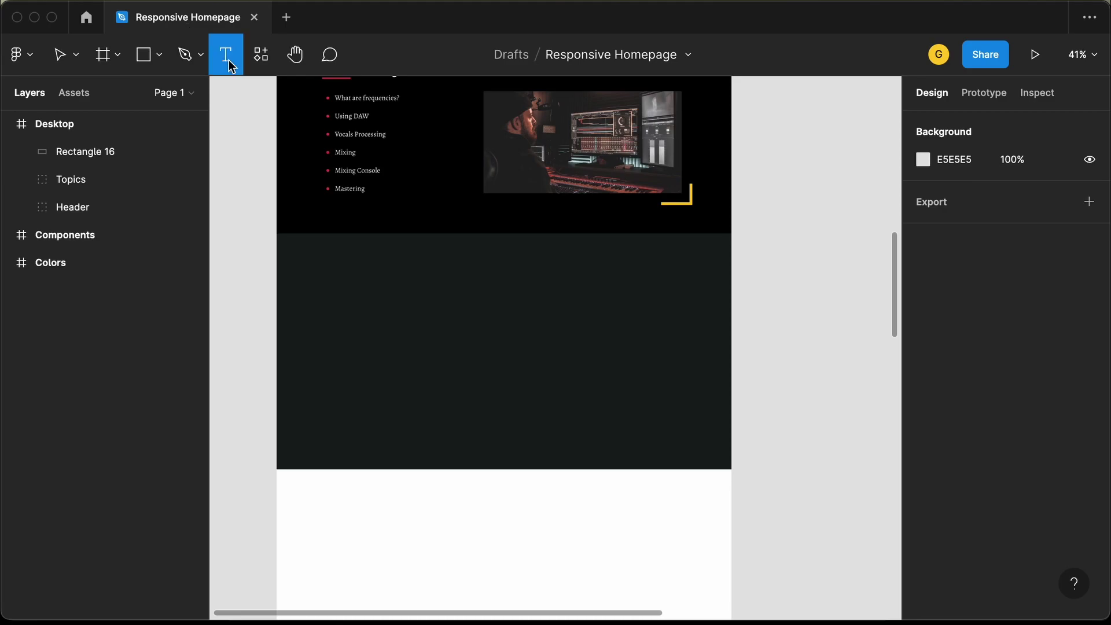
{"action": "left_click", "coordinate": [341, 289]}
{"action": "type", "text": "23,000"}
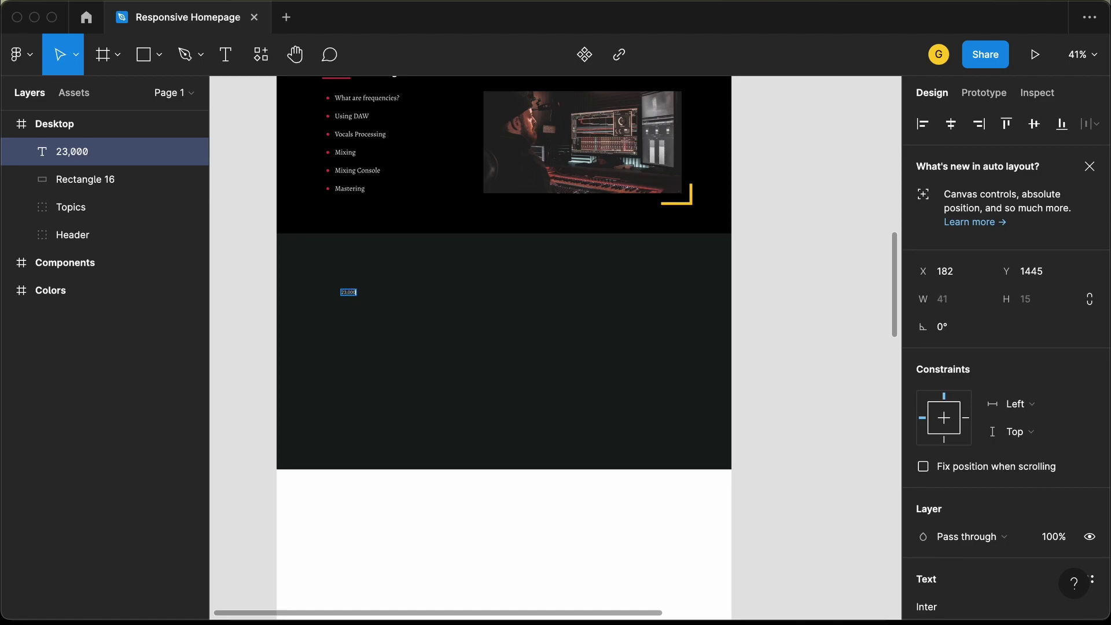
{"action": "type", "text": "+"}
{"action": "scroll", "coordinate": [367, 315], "scroll_direction": "up", "scroll_amount": 3}
{"action": "key", "text": "Escape"}
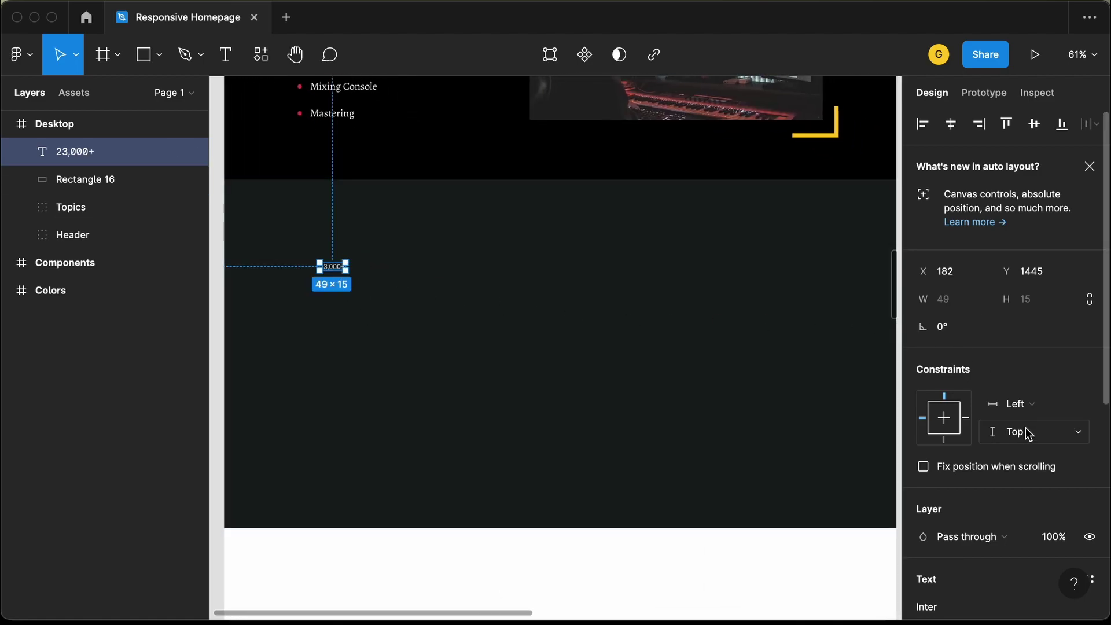
Step: Style the "23,000+" text in Inter Black at size 40 and move it slightly down and right in the dark section
{"action": "scroll", "coordinate": [1043, 482], "scroll_direction": "down", "scroll_amount": 1}
{"action": "scroll", "coordinate": [1042, 484], "scroll_direction": "down", "scroll_amount": 8}
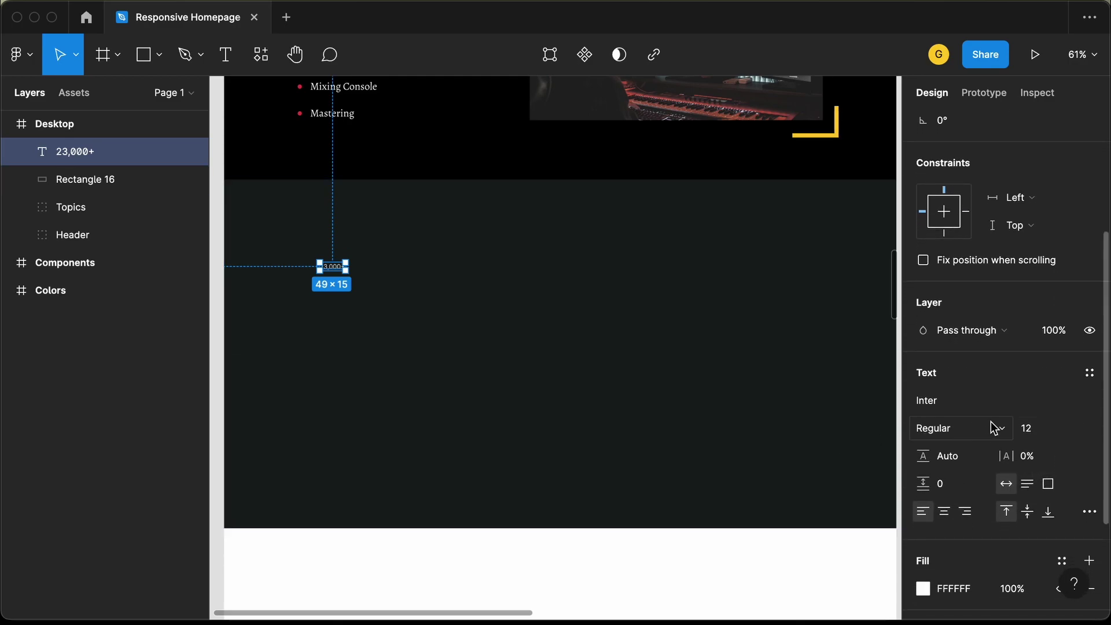
{"action": "left_click", "coordinate": [962, 433]}
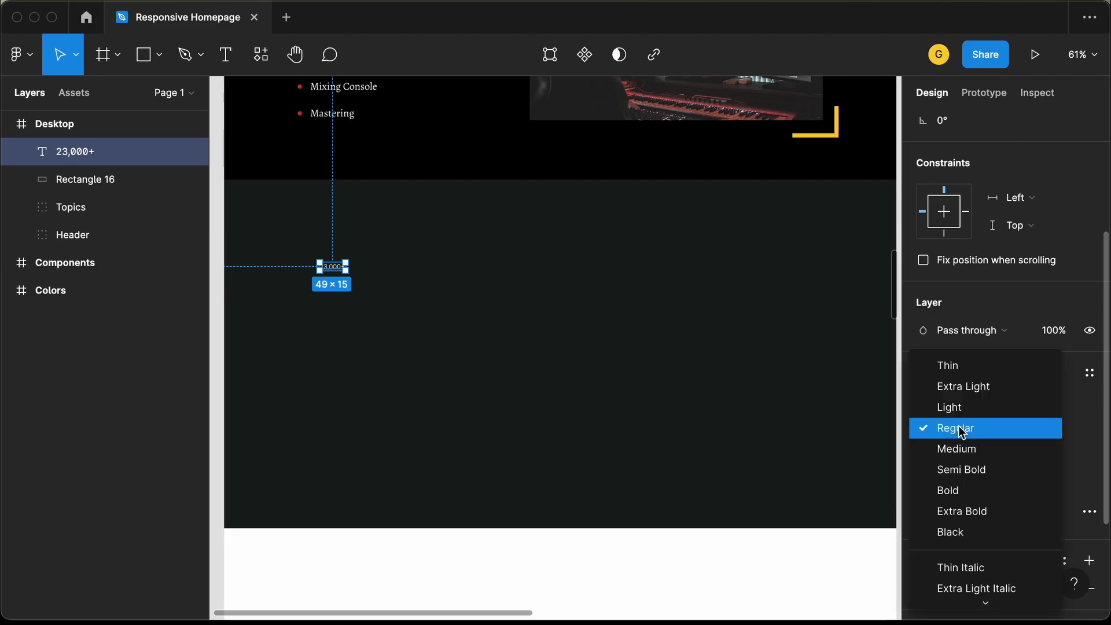
{"action": "left_click", "coordinate": [945, 531]}
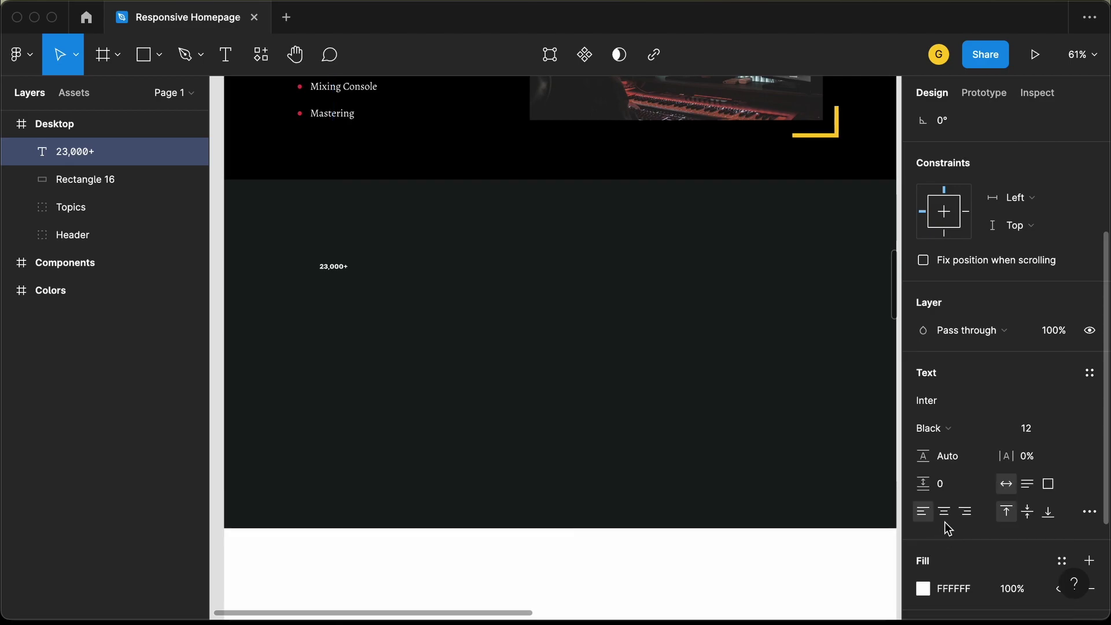
{"action": "left_click", "coordinate": [1045, 435]}
{"action": "type", "text": "4"}
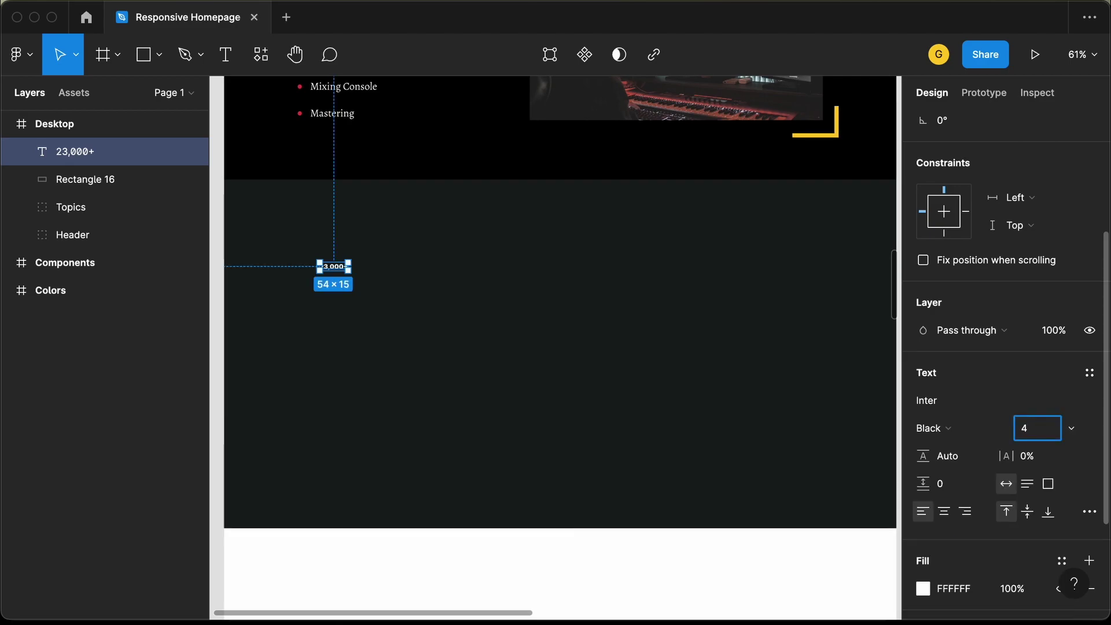
{"action": "type", "text": "0"}
{"action": "key", "text": "Return"}
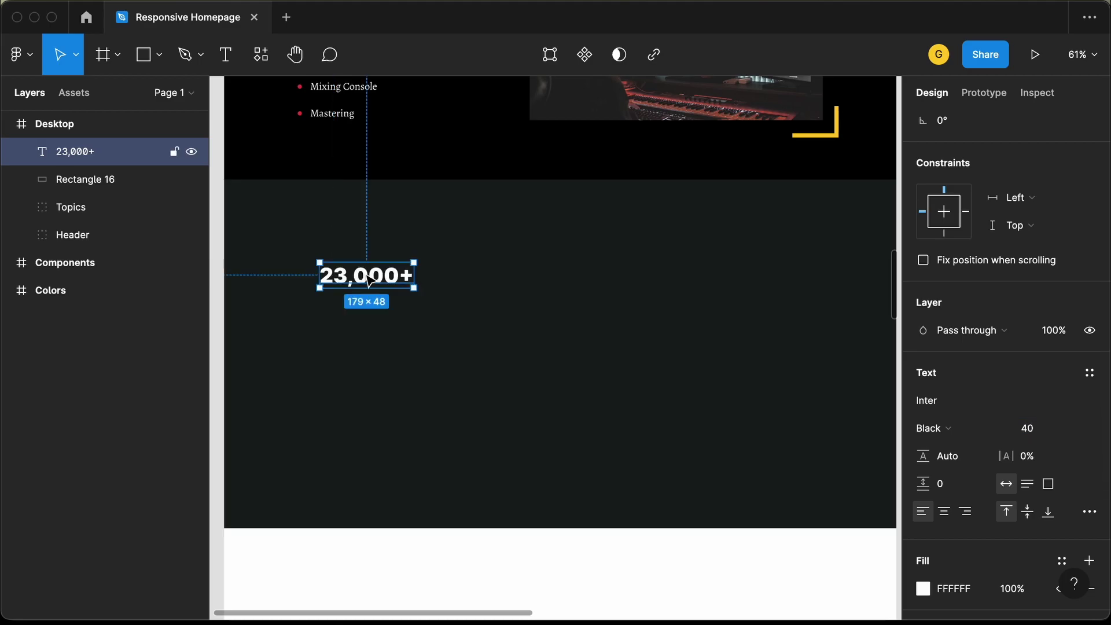
{"action": "left_click_drag", "start_coordinate": [371, 281], "coordinate": [415, 334]}
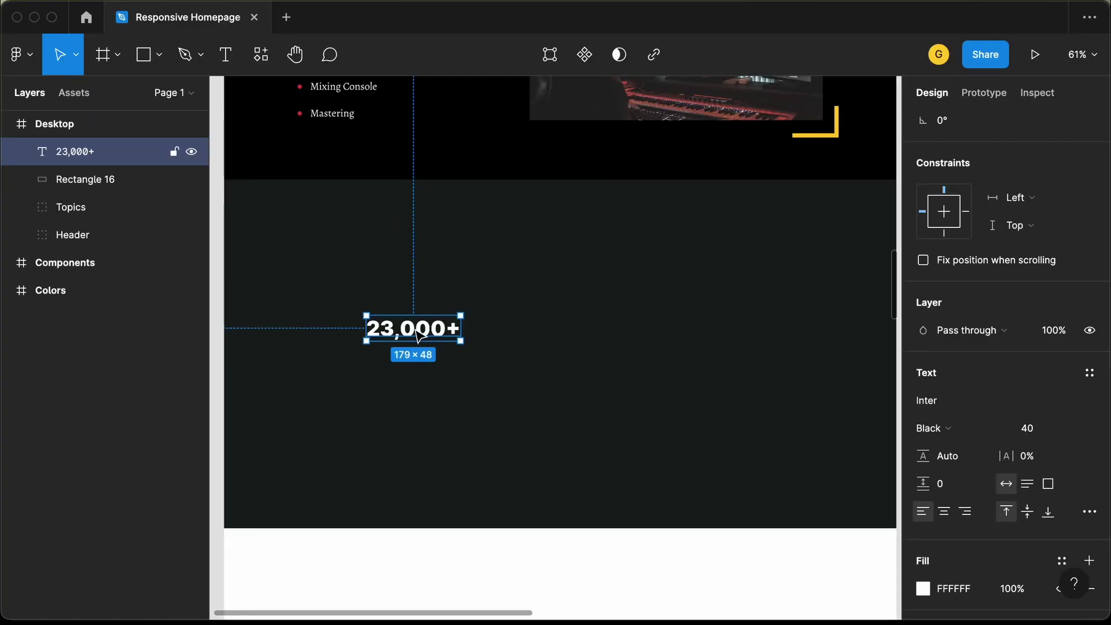
Step: Duplicate the "23,000+" text just below itself and change the copy's wording to "Students"
{"action": "left_click_drag", "start_coordinate": [421, 334], "coordinate": [415, 371]}
{"action": "double_click", "coordinate": [414, 371]}
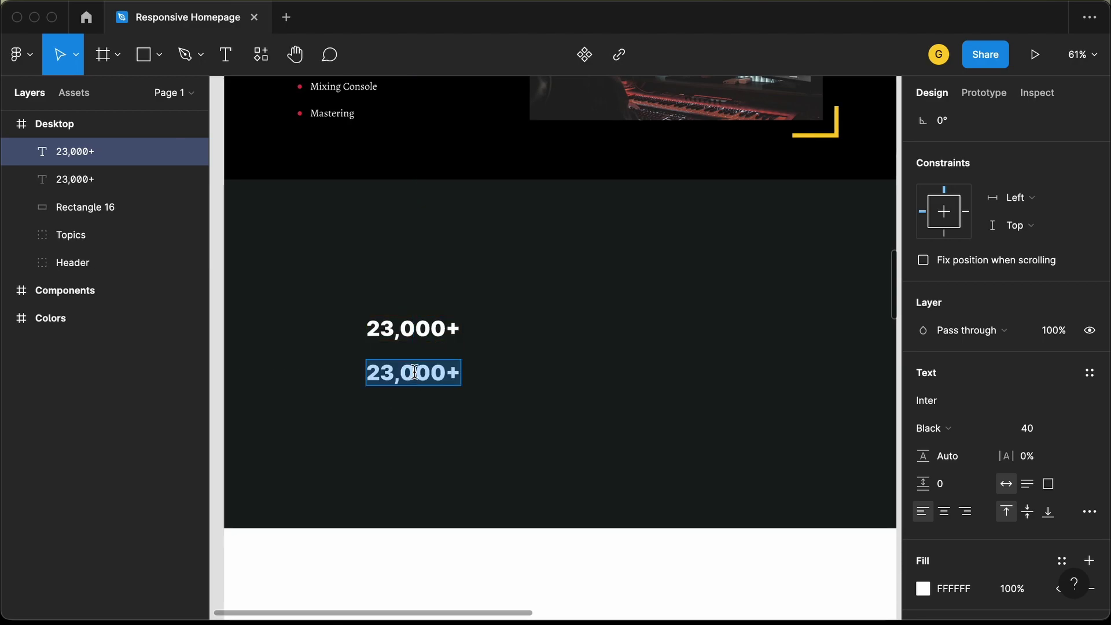
{"action": "type", "text": "Students"}
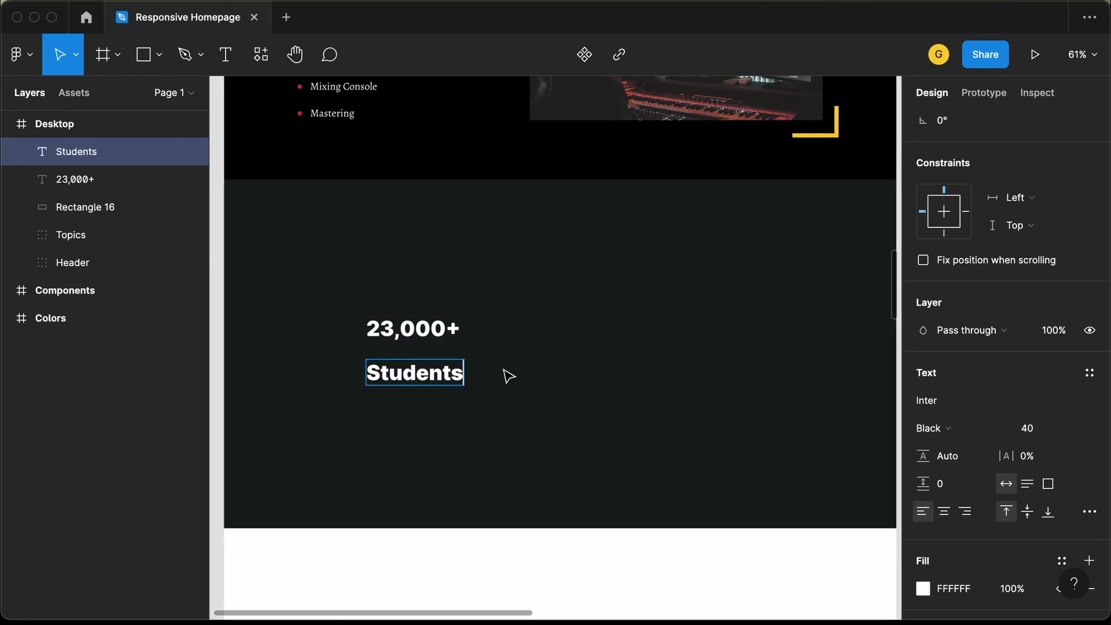
{"action": "key", "text": "Escape"}
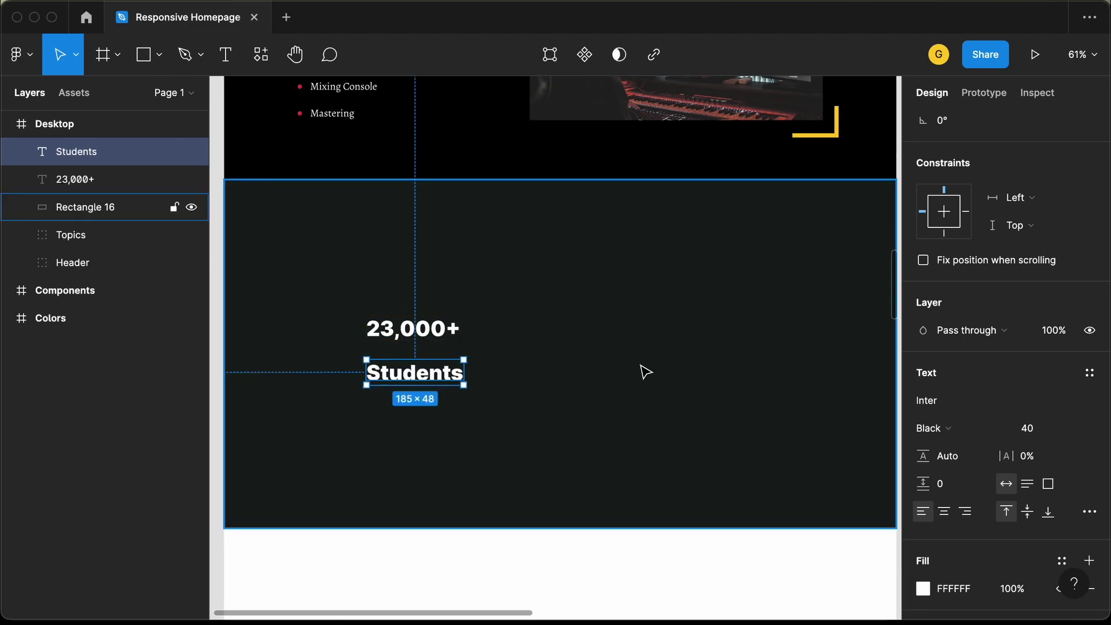
Step: Set the "Students" text to the Alegreya font, Bold weight, size 30
{"action": "left_click", "coordinate": [926, 402]}
{"action": "type", "text": "Alegreya"}
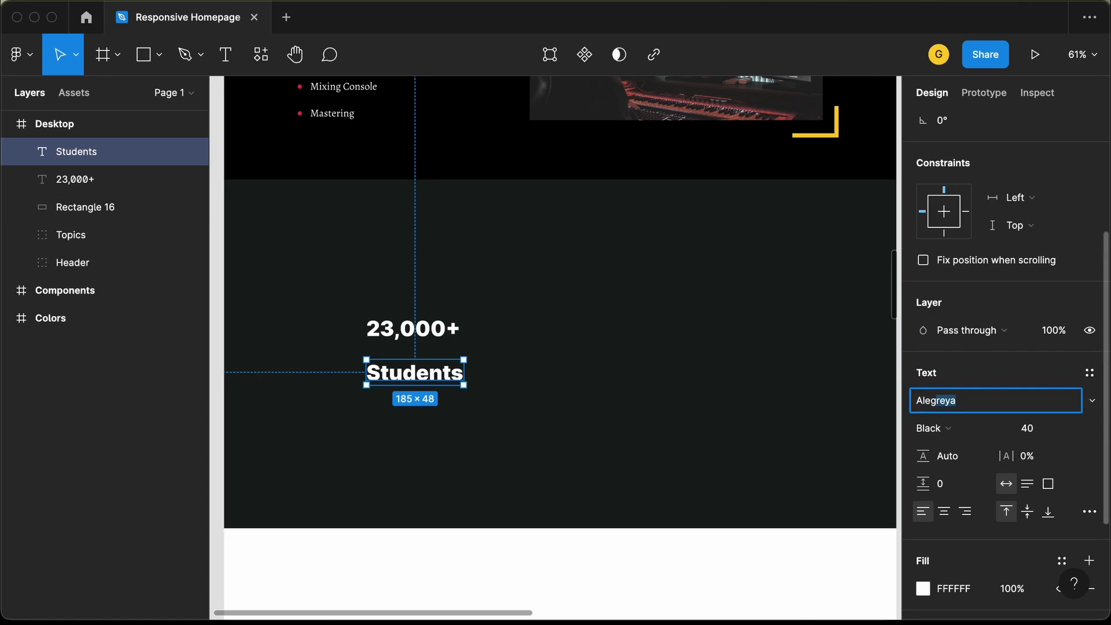
{"action": "key", "text": "Return"}
{"action": "left_click", "coordinate": [949, 428]}
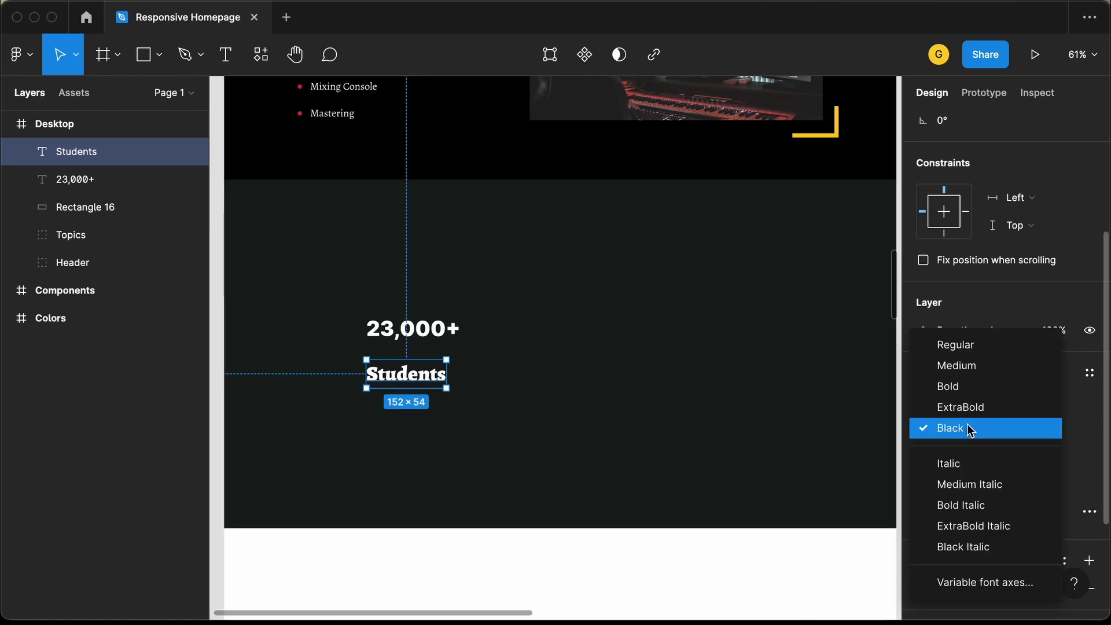
{"action": "left_click", "coordinate": [984, 386]}
{"action": "left_click", "coordinate": [1049, 435]}
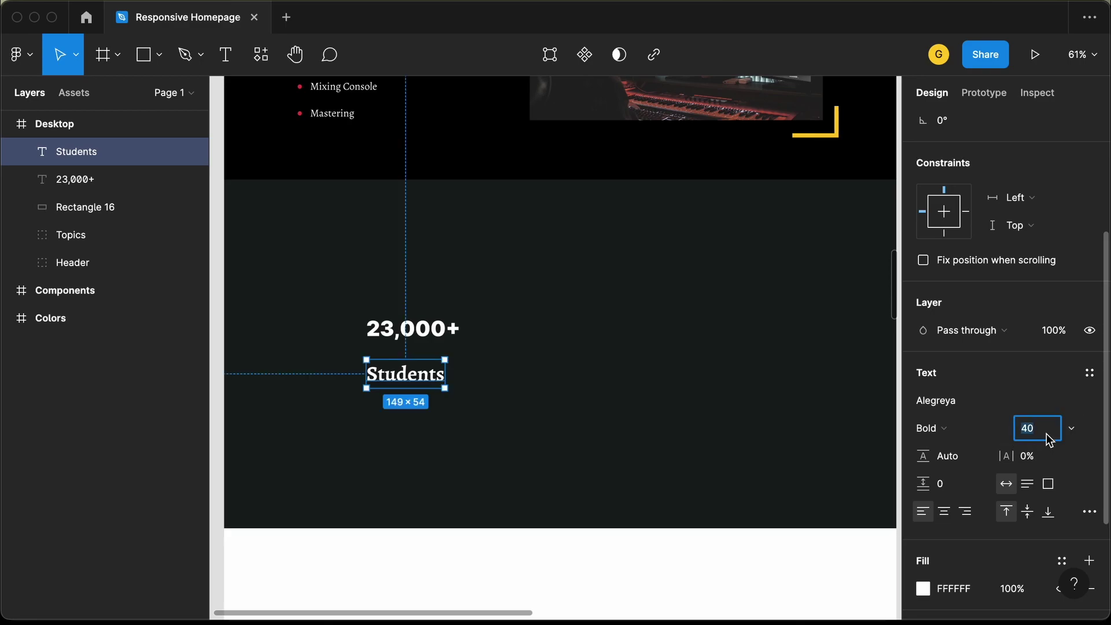
{"action": "type", "text": "30"}
{"action": "key", "text": "Return"}
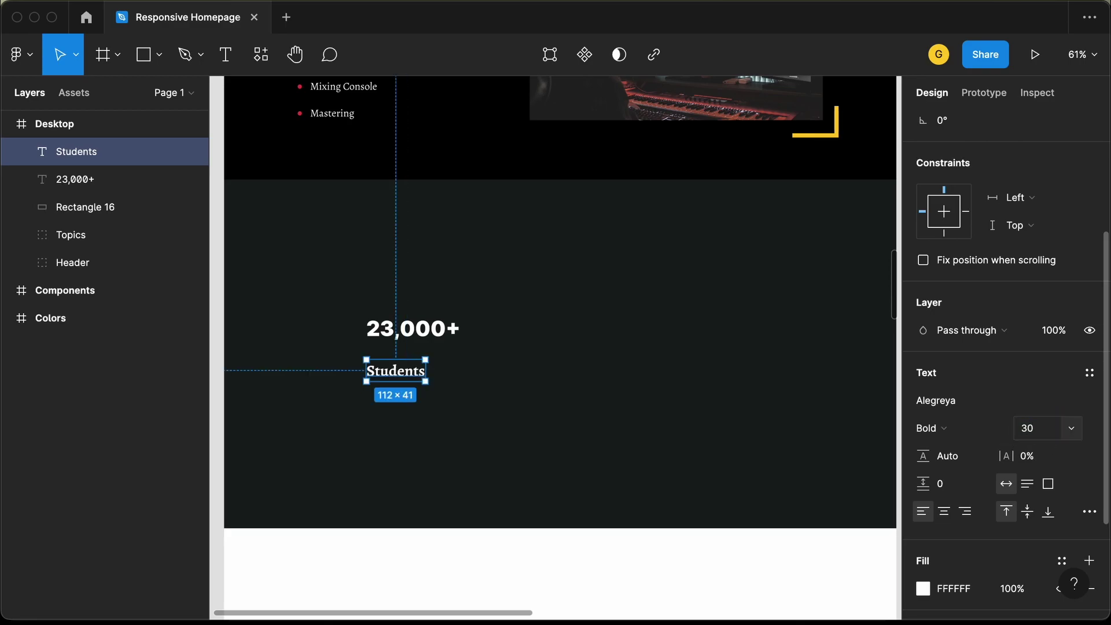
Step: Move "Students" up so it sits centred directly beneath "23,000+"
{"action": "left_click", "coordinate": [385, 377]}
{"action": "left_click", "coordinate": [388, 377]}
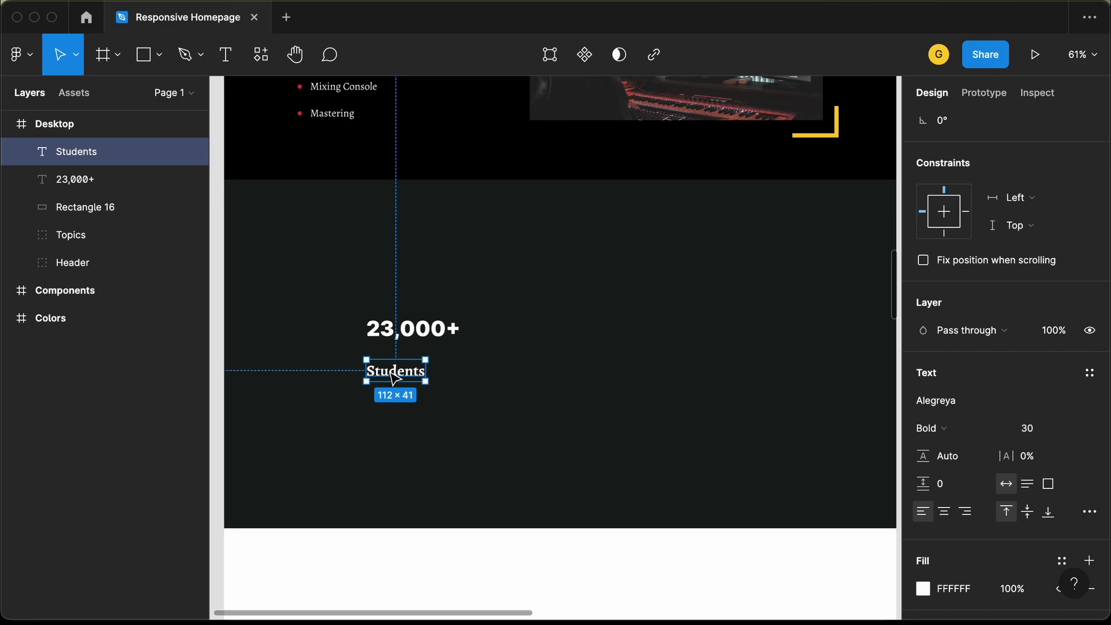
{"action": "left_click_drag", "start_coordinate": [393, 377], "coordinate": [412, 360]}
{"action": "left_click", "coordinate": [440, 372]}
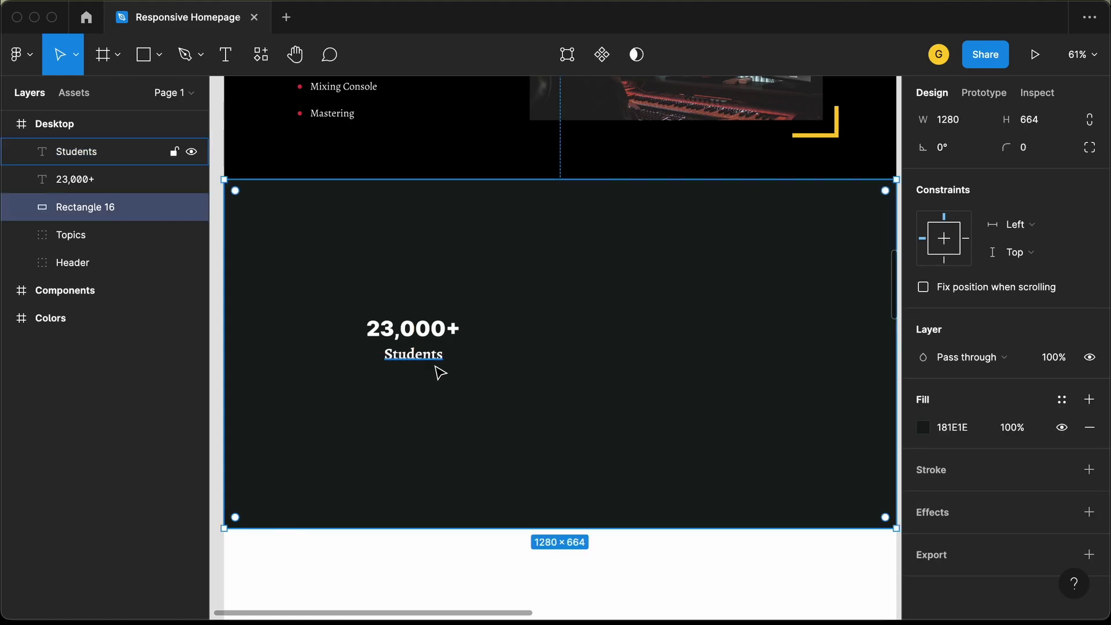
Step: Select the "23,000+" and "Students" texts together and move them slightly lower in the dark section
{"action": "left_click", "coordinate": [425, 331]}
{"action": "left_click", "coordinate": [426, 359], "text": "shift"}
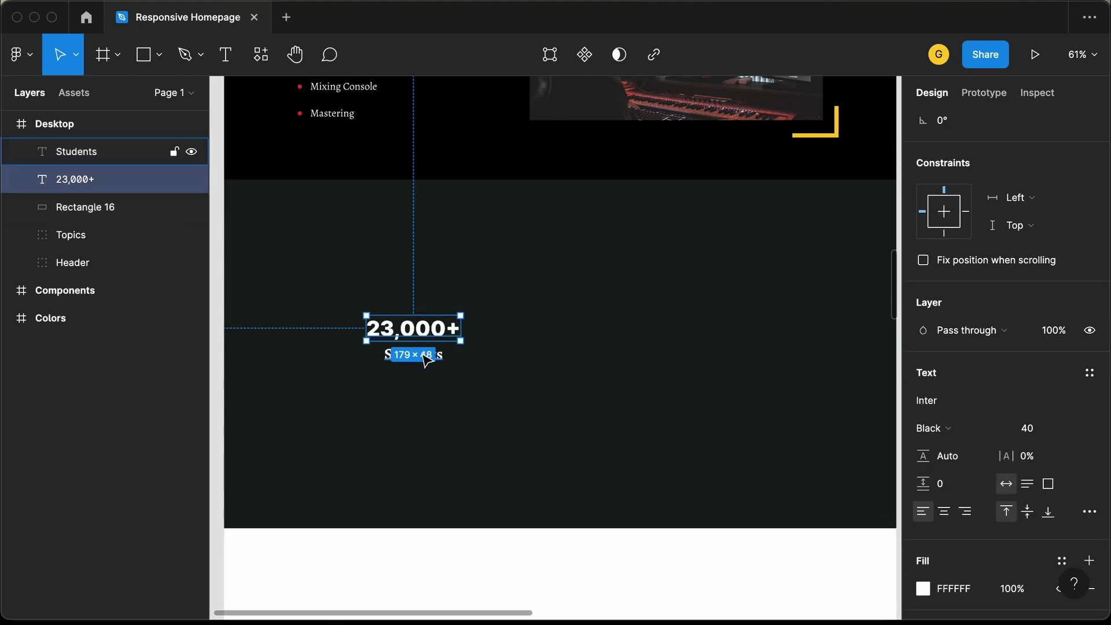
{"action": "left_click_drag", "start_coordinate": [426, 358], "coordinate": [427, 370]}
{"action": "left_click", "coordinate": [483, 431]}
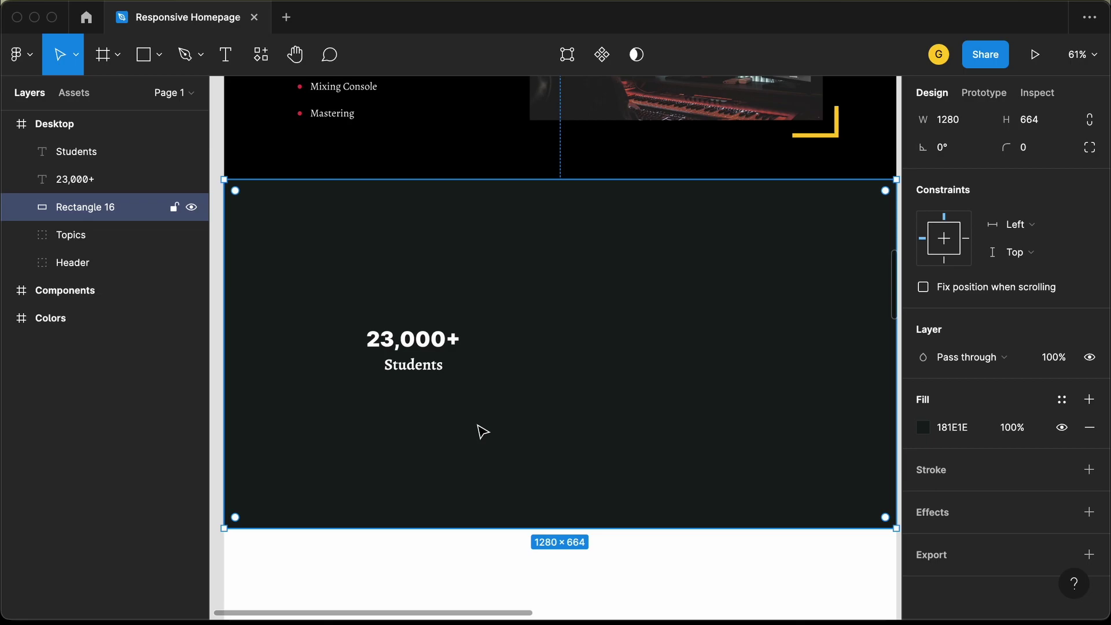
Step: Run the installed Iconify plugin and search its icons for "student"
{"action": "scroll", "coordinate": [484, 431], "scroll_direction": "down", "scroll_amount": 5}
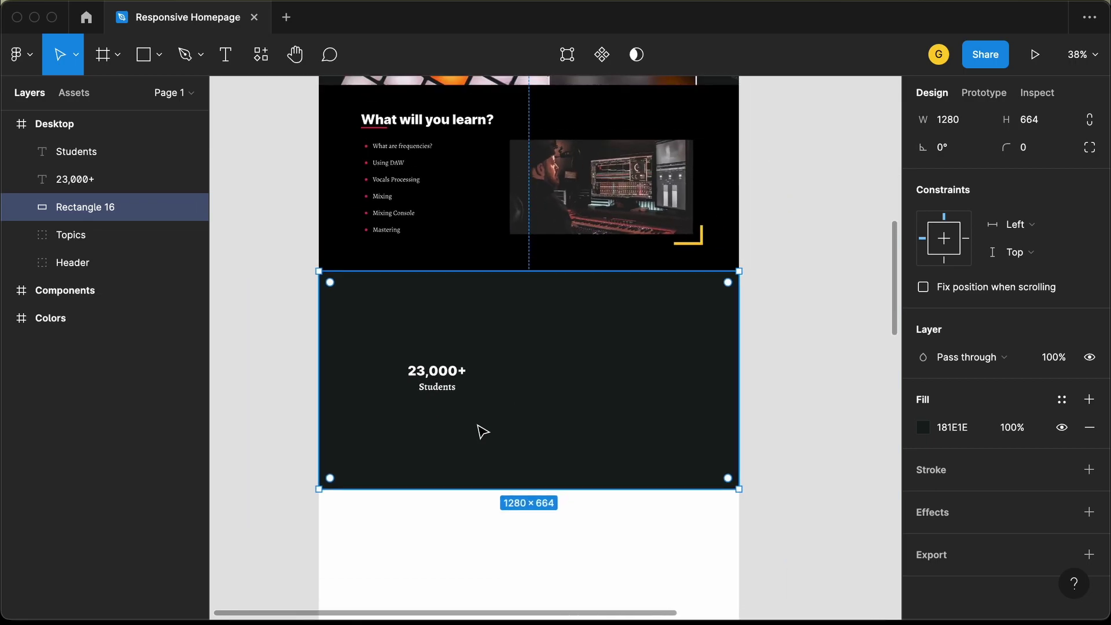
{"action": "right_click", "coordinate": [408, 328]}
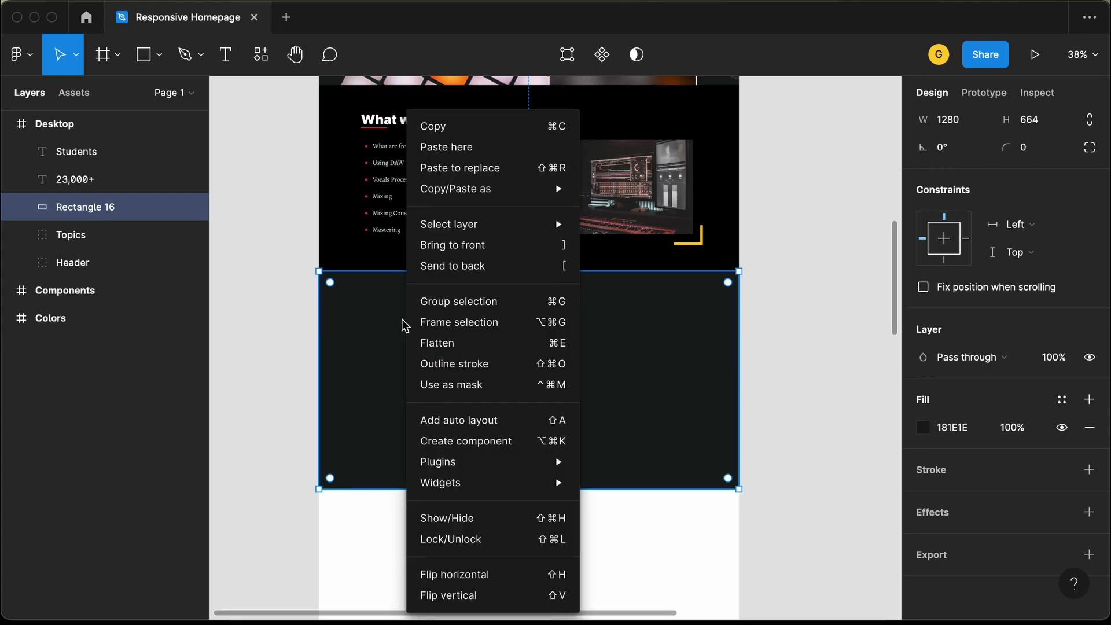
{"action": "mouse_move", "coordinate": [484, 460]}
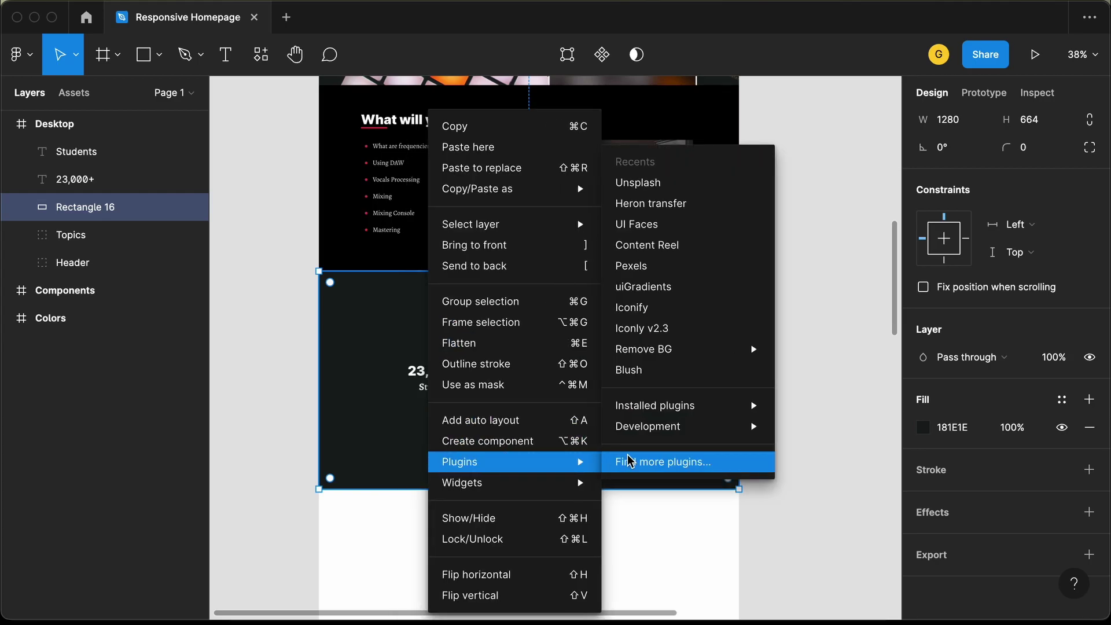
{"action": "mouse_move", "coordinate": [676, 409]}
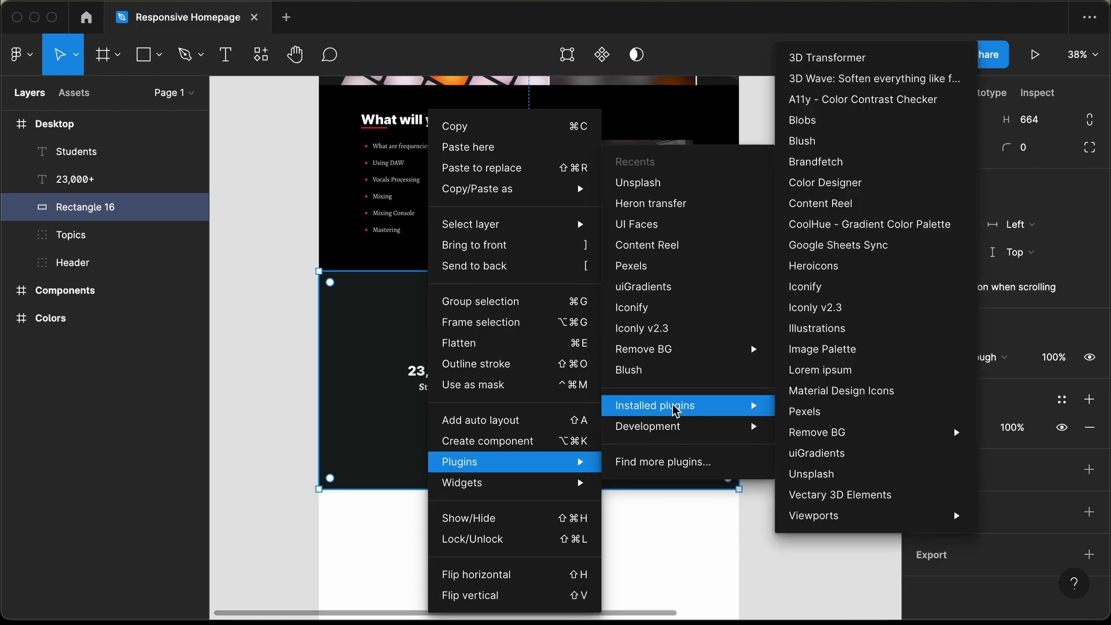
{"action": "left_click", "coordinate": [877, 293]}
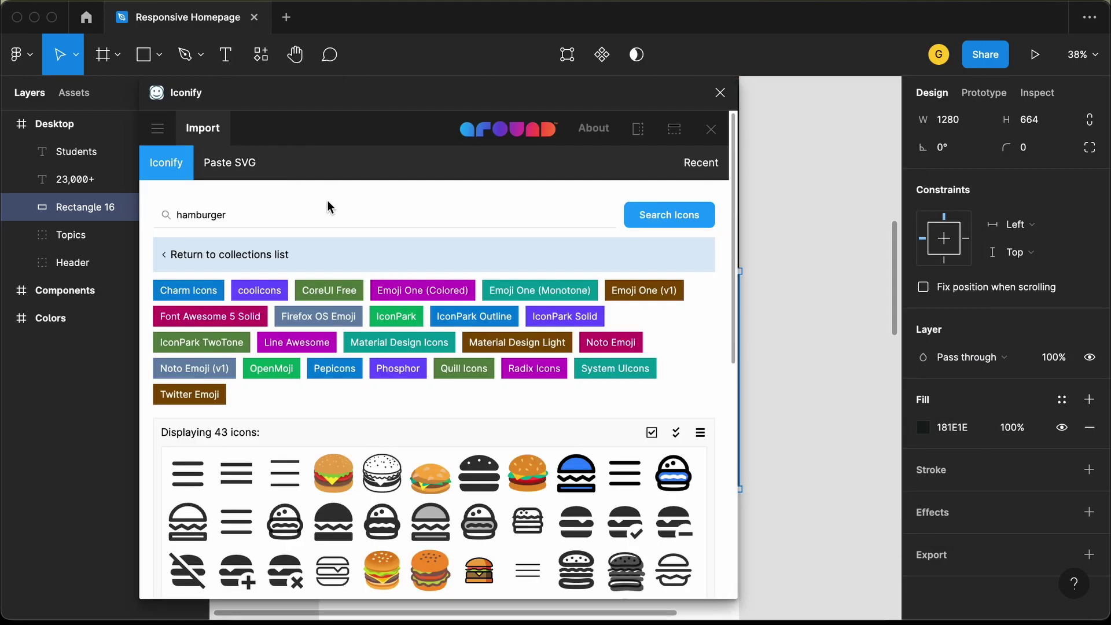
{"action": "left_click", "coordinate": [331, 213]}
{"action": "key", "text": "super+a"}
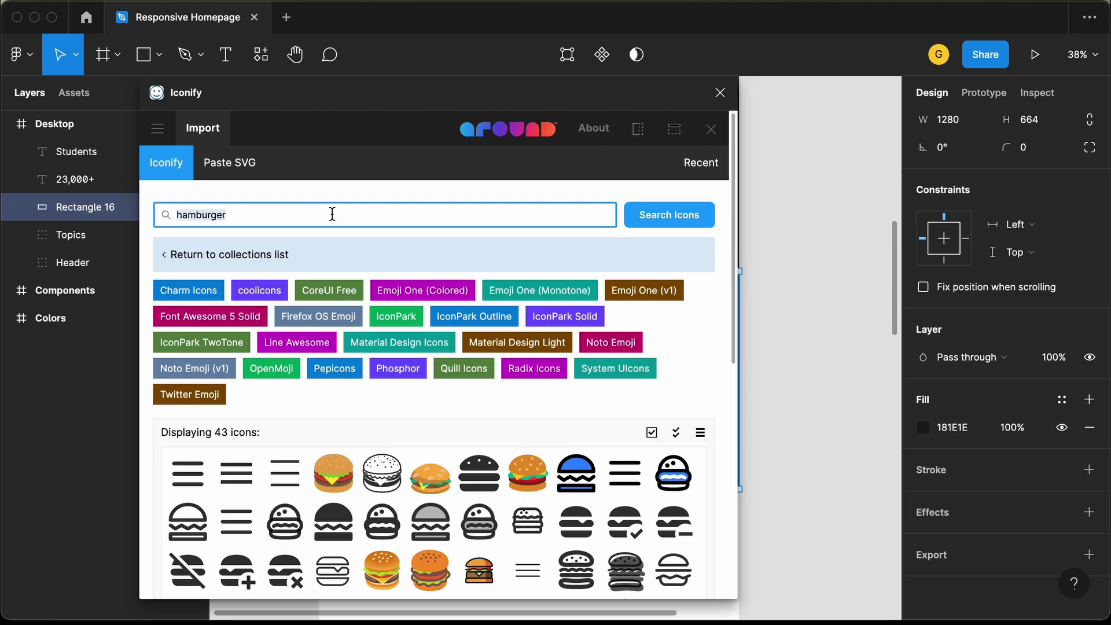
{"action": "type", "text": "student"}
{"action": "key", "text": "Return"}
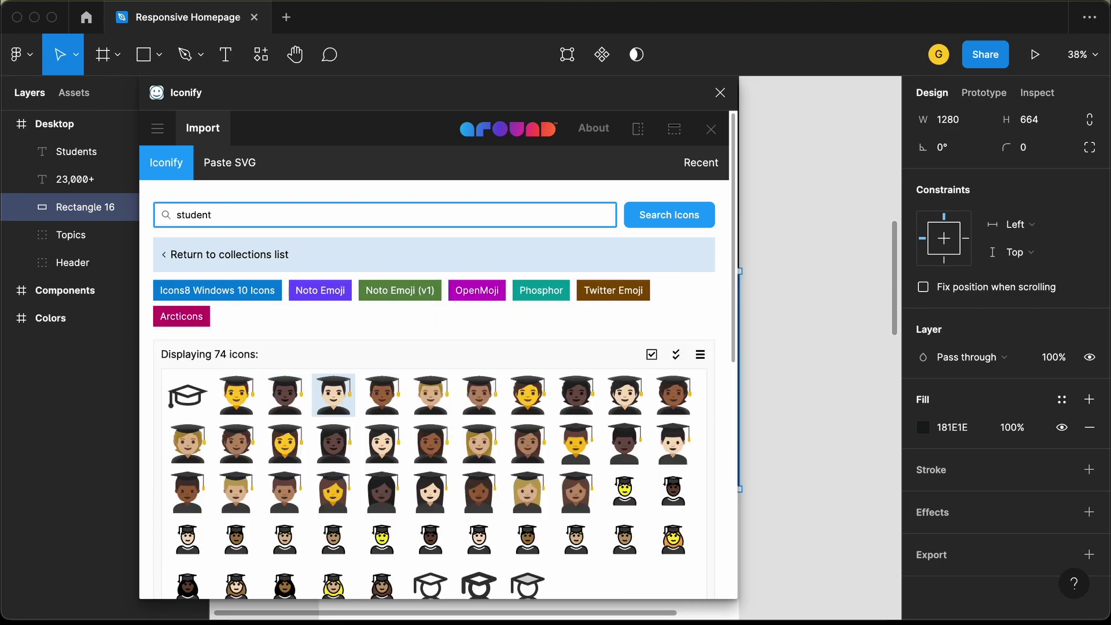
Step: Import the noto:student-light-skin-tone icon from the search results into the Desktop frame
{"action": "scroll", "coordinate": [515, 436], "scroll_direction": "down", "scroll_amount": 3}
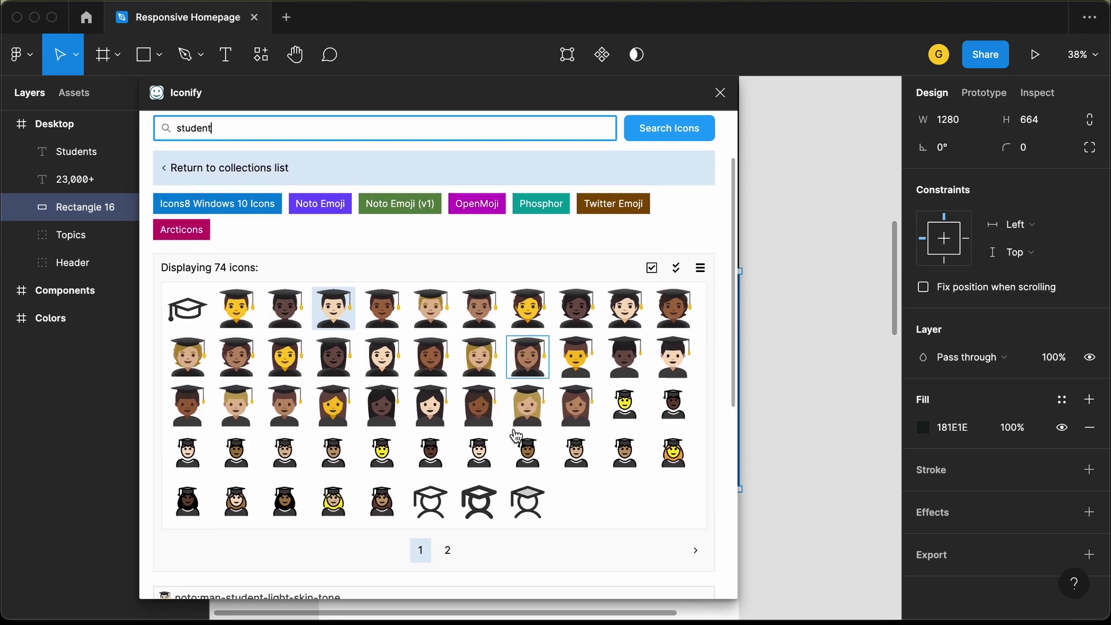
{"action": "scroll", "coordinate": [514, 440], "scroll_direction": "up", "scroll_amount": 3}
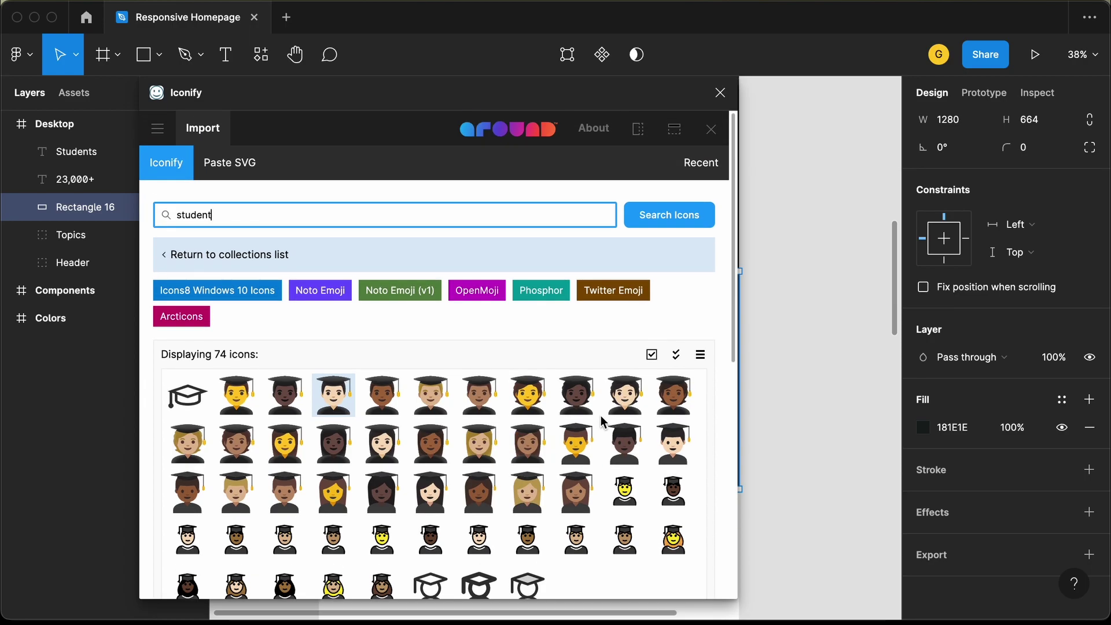
{"action": "left_click", "coordinate": [624, 398]}
{"action": "scroll", "coordinate": [578, 358], "scroll_direction": "down", "scroll_amount": 8}
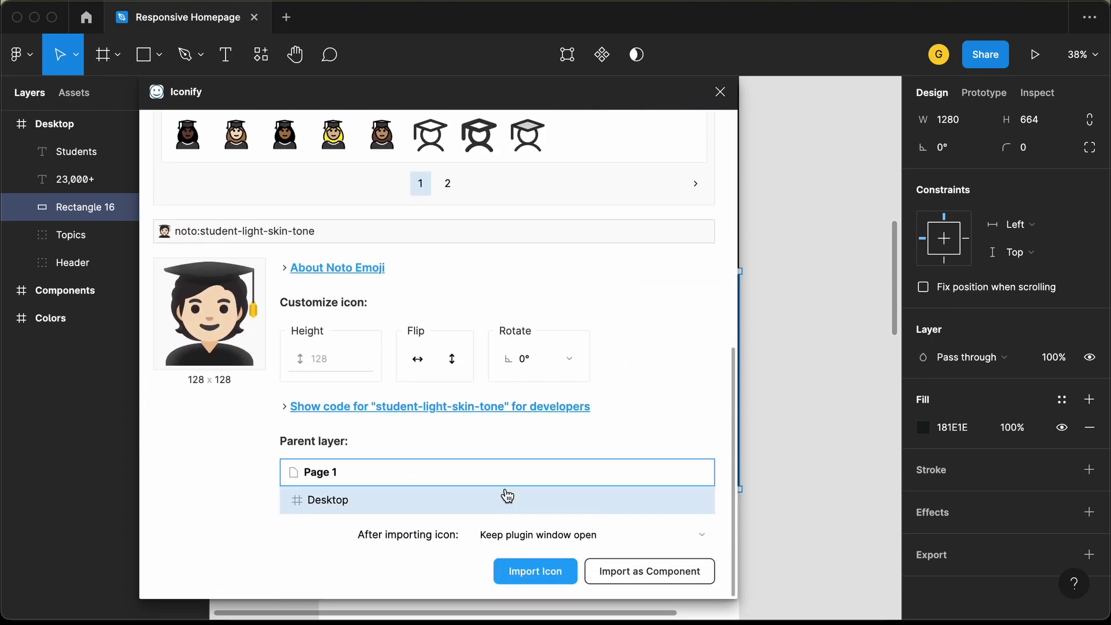
{"action": "left_click", "coordinate": [528, 573]}
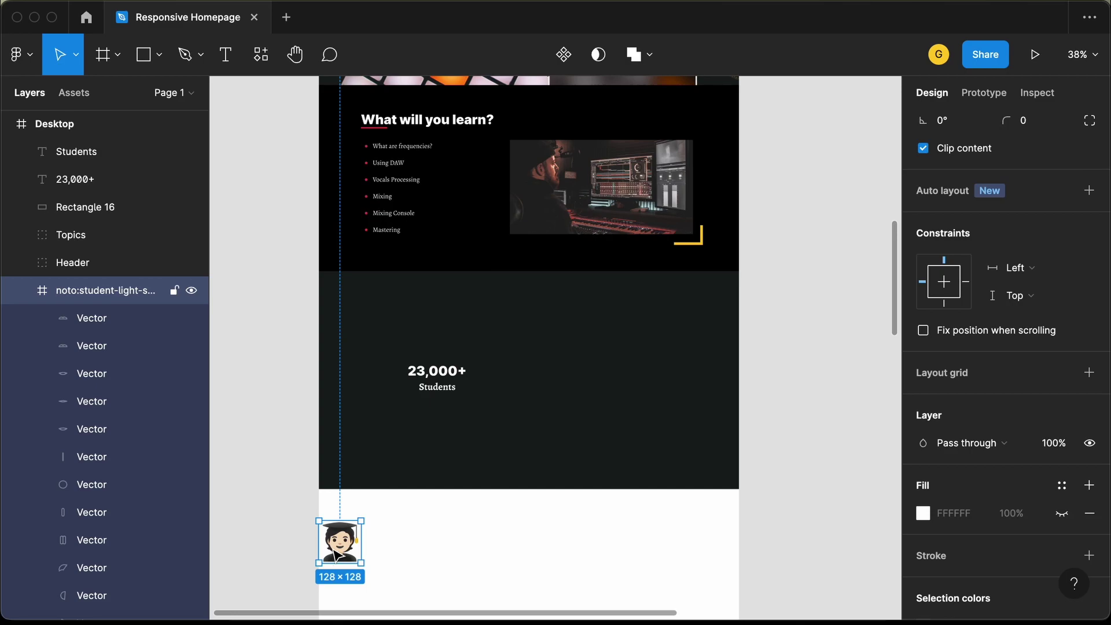
Step: Move the student icon above the "23,000+" text and raise it to the front of the Desktop frame's layer order
{"action": "left_click_drag", "start_coordinate": [335, 554], "coordinate": [428, 326]}
{"action": "left_click", "coordinate": [21, 290]}
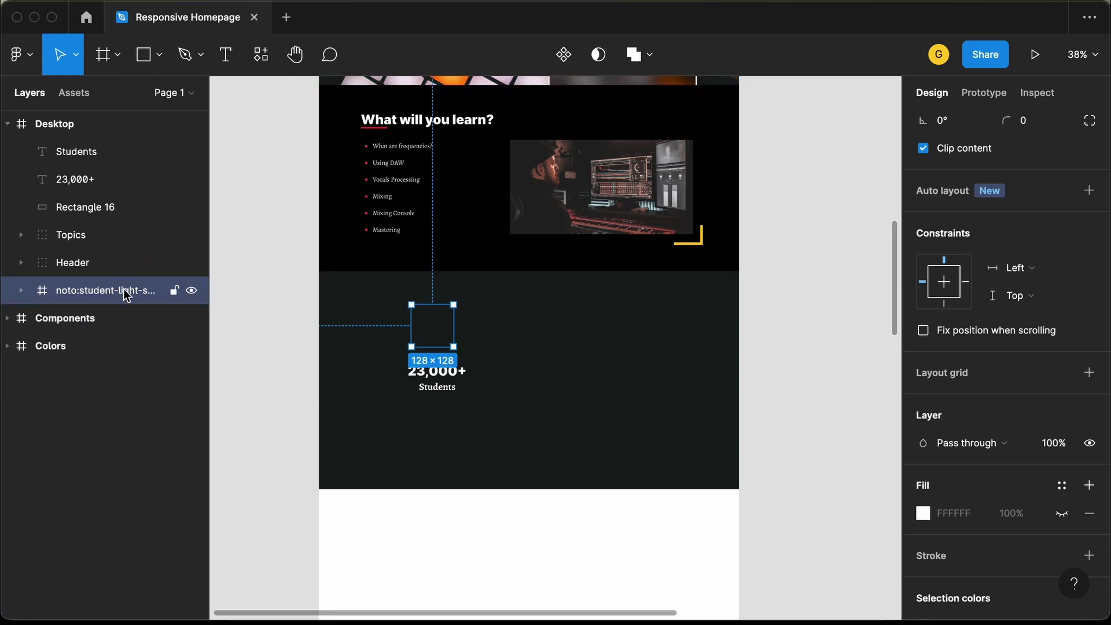
{"action": "key", "text": "super+bracketright"}
{"action": "key", "text": "super+bracketright"}
{"action": "key", "text": "super+bracketright"}
{"action": "key", "text": "super+bracketright"}
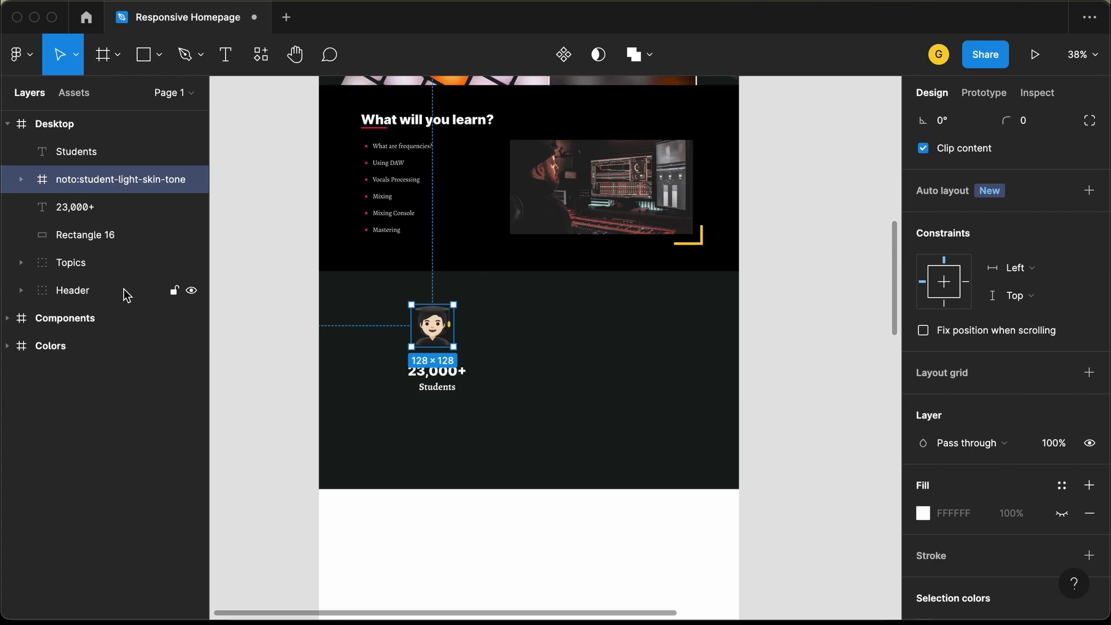
{"action": "key", "text": "super+bracketright"}
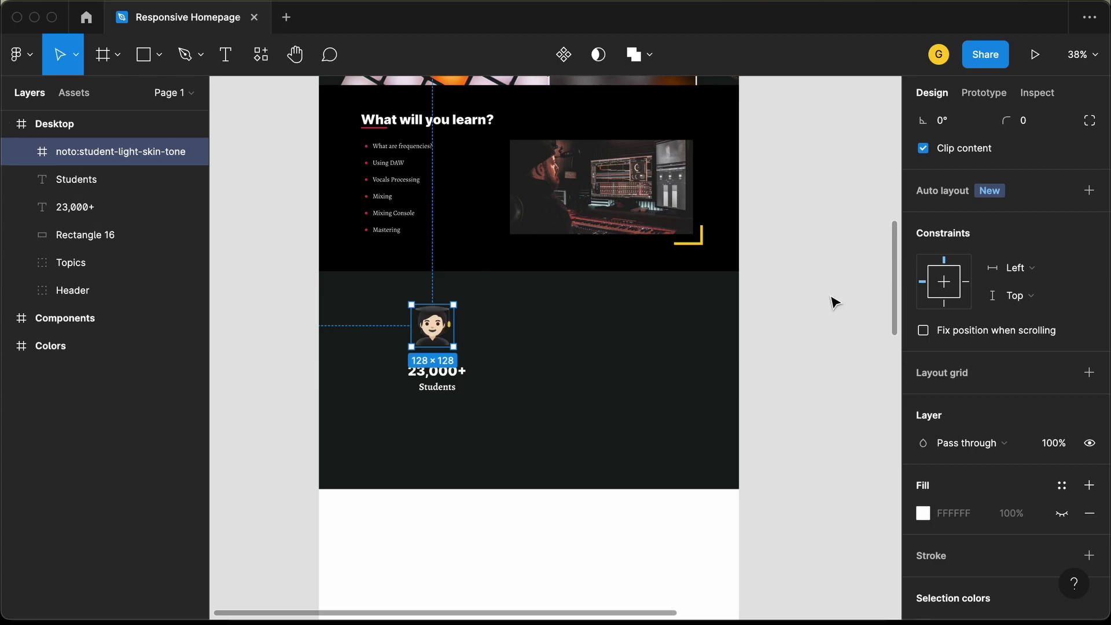
Step: Resize the student icon to 100 × 100 and centre it directly above the "23,000+" text
{"action": "scroll", "coordinate": [1013, 268], "scroll_direction": "up", "scroll_amount": 5}
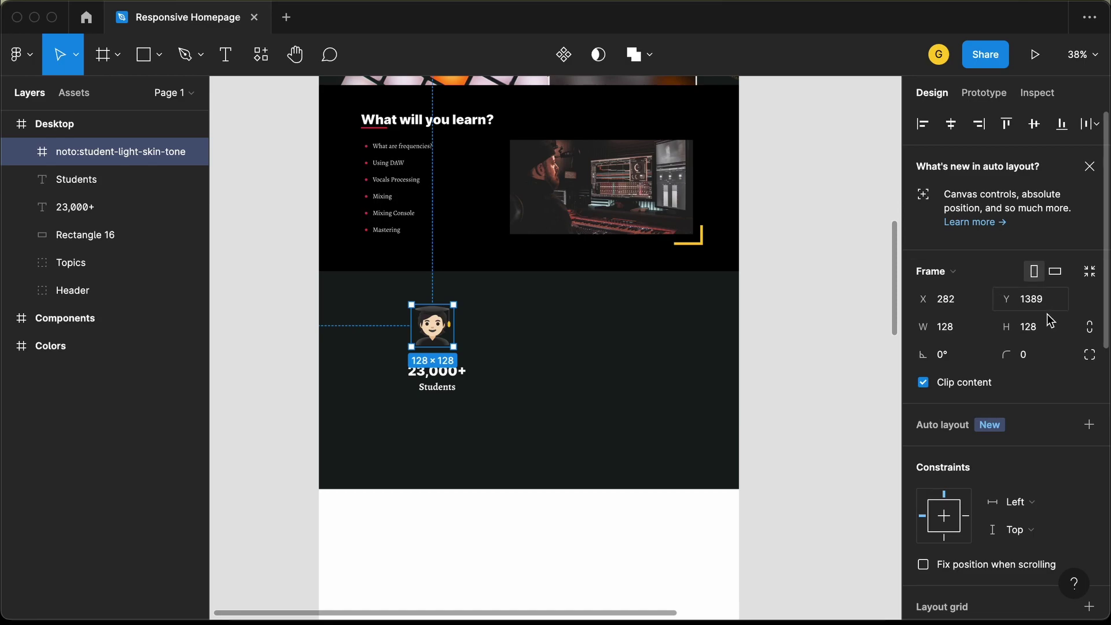
{"action": "left_click", "coordinate": [984, 325]}
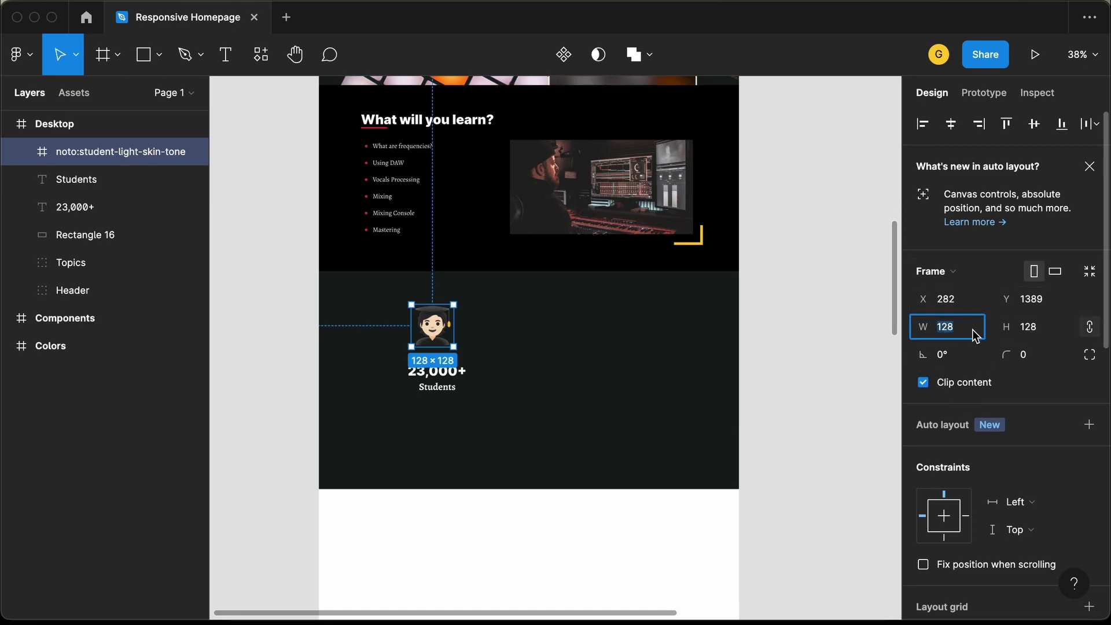
{"action": "type", "text": "100"}
{"action": "key", "text": "Return"}
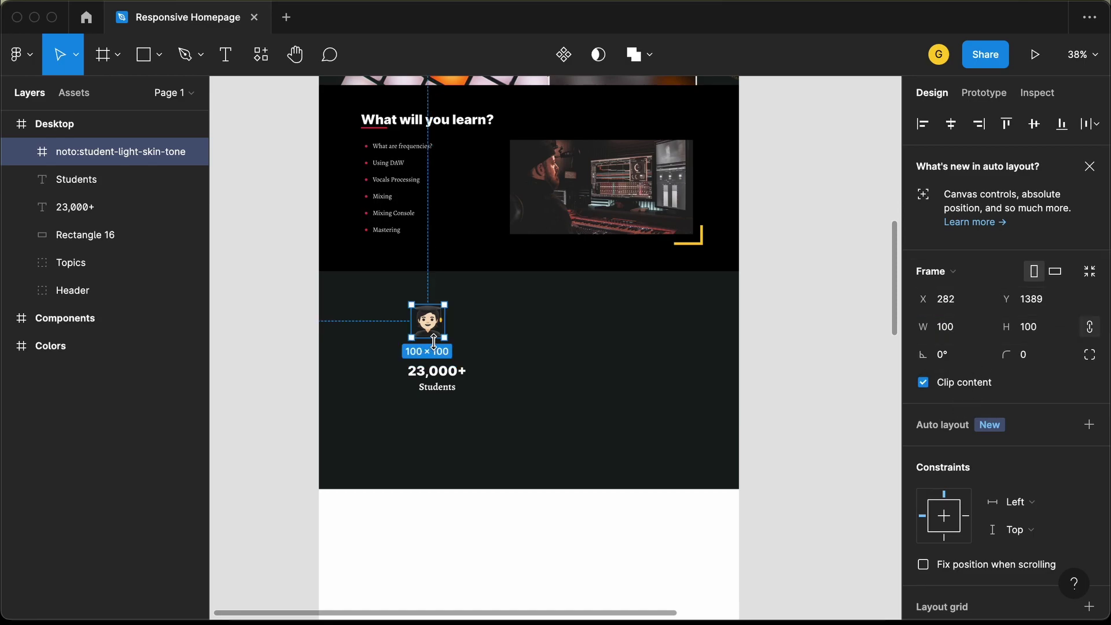
{"action": "scroll", "coordinate": [435, 347], "scroll_direction": "up", "scroll_amount": 5}
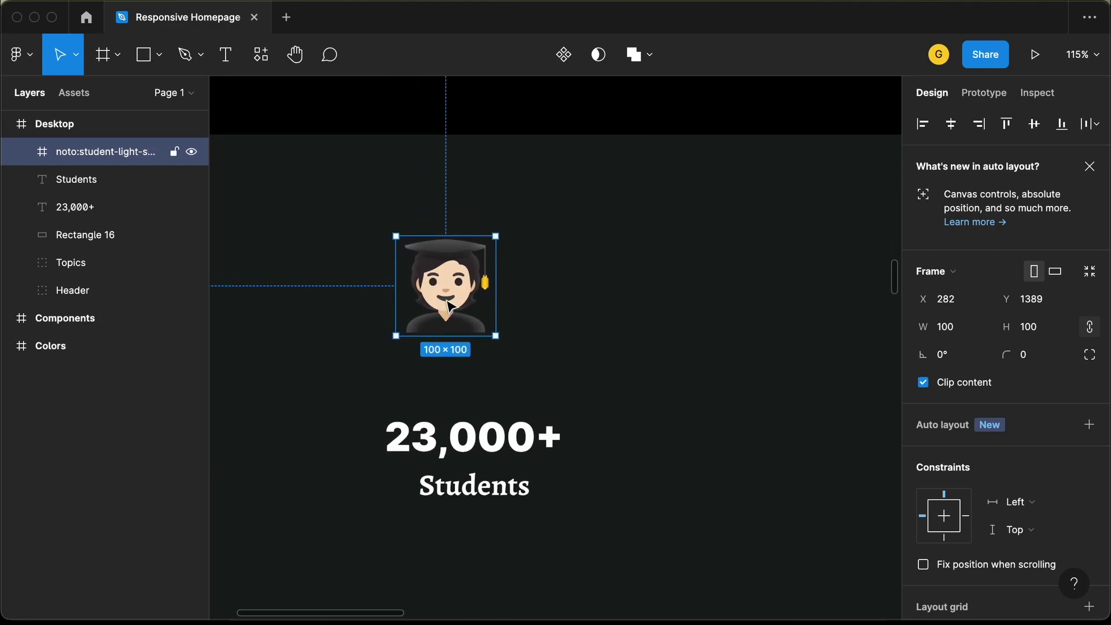
{"action": "left_click_drag", "start_coordinate": [450, 287], "coordinate": [476, 341]}
{"action": "left_click", "coordinate": [588, 328]}
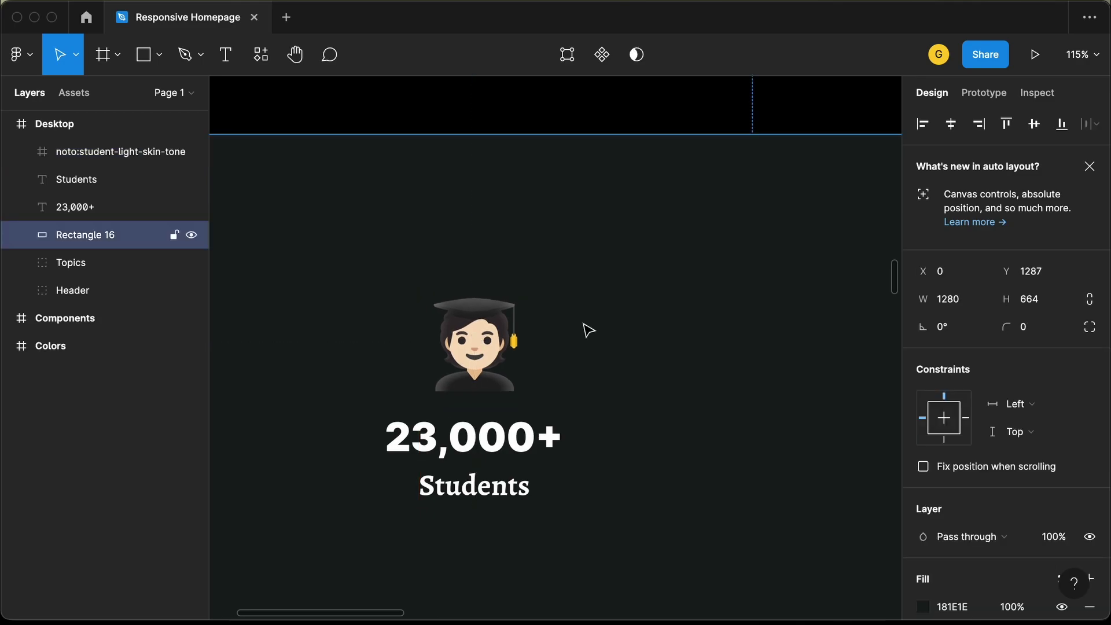
Step: Combine the student icon, "23,000+" and "Students" into a vertical auto layout and reduce the spacing between items to 0
{"action": "left_click", "coordinate": [491, 346]}
{"action": "left_click", "coordinate": [492, 440], "text": "shift"}
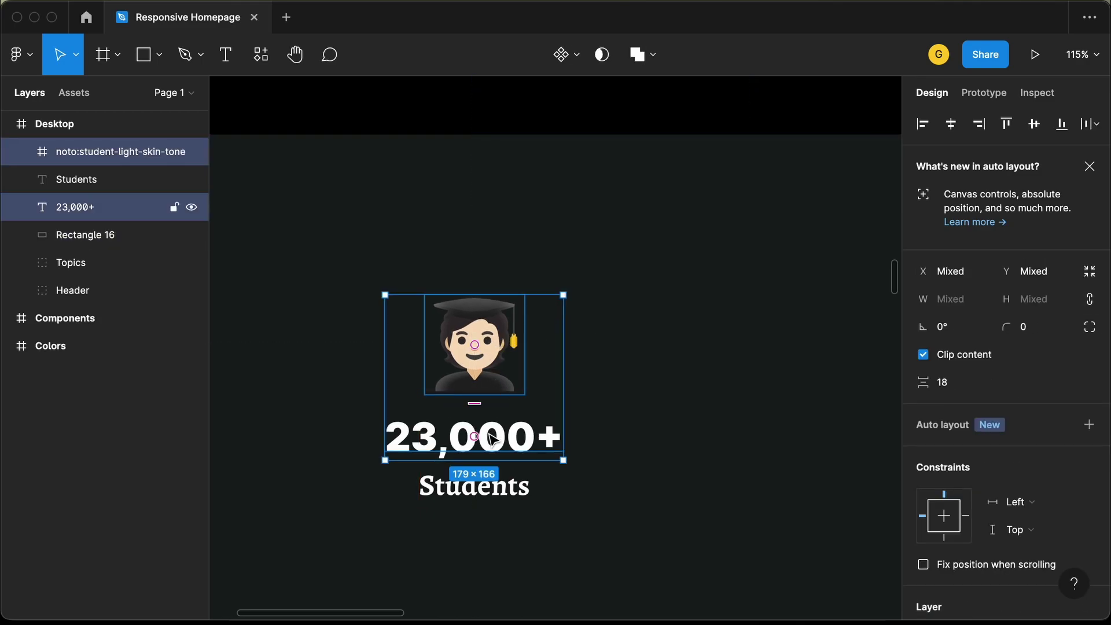
{"action": "left_click", "coordinate": [491, 489], "text": "shift"}
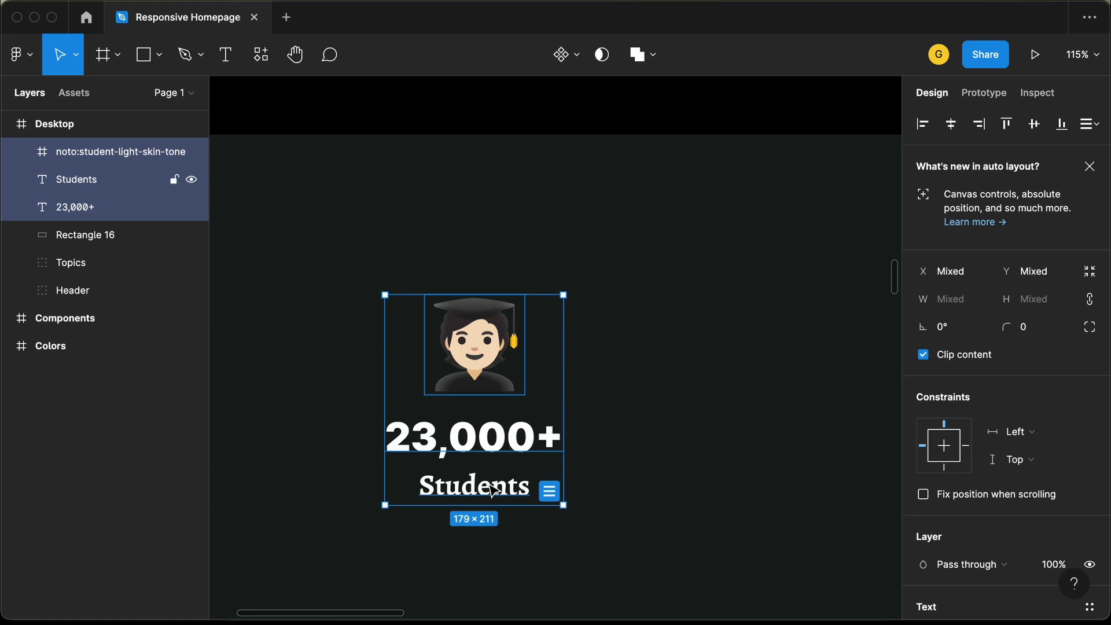
{"action": "key", "text": "shift+a"}
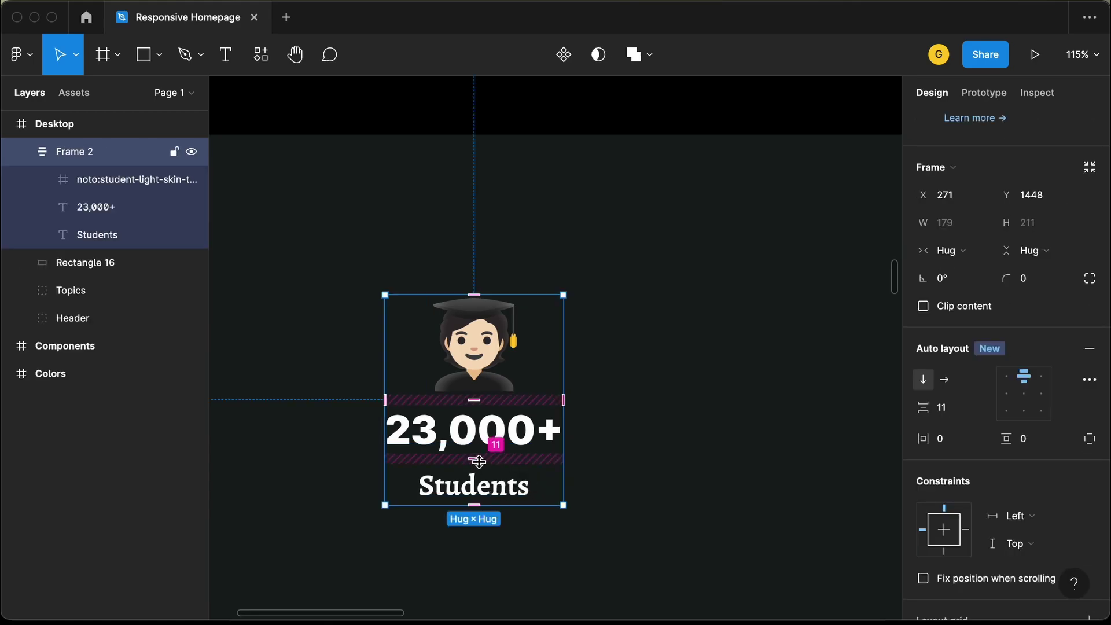
{"action": "left_click_drag", "start_coordinate": [480, 460], "coordinate": [479, 445]}
{"action": "left_click", "coordinate": [324, 301]}
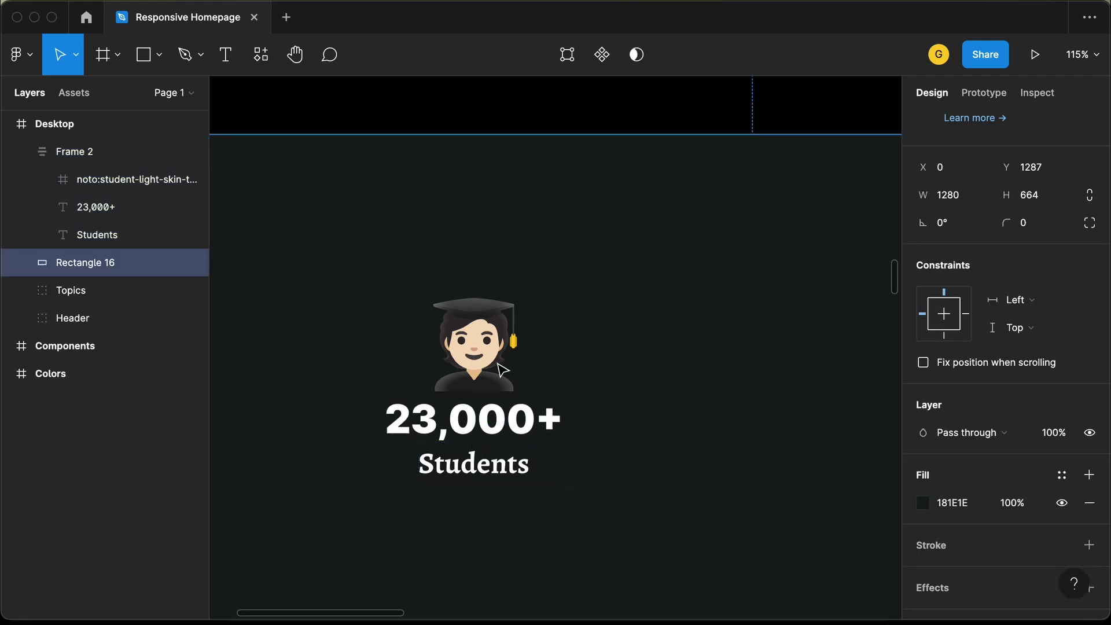
Step: Rename the auto layout frame as Students, then duplicate it and place the copy at the same height to the right, at about X 730
{"action": "left_click", "coordinate": [110, 155]}
{"action": "double_click", "coordinate": [106, 158]}
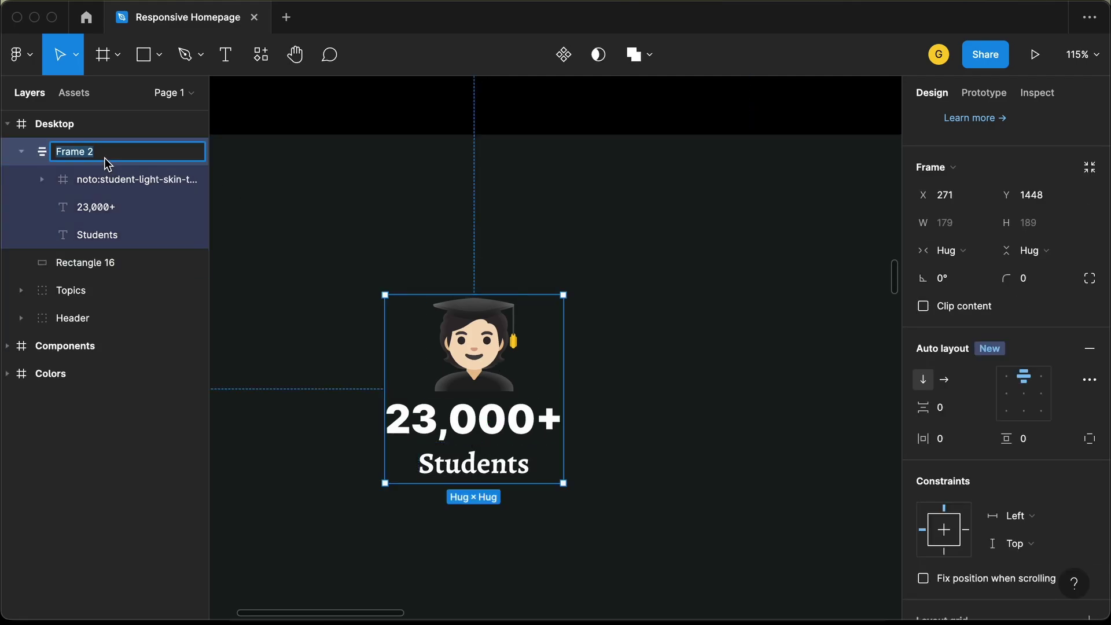
{"action": "type", "text": "Su"}
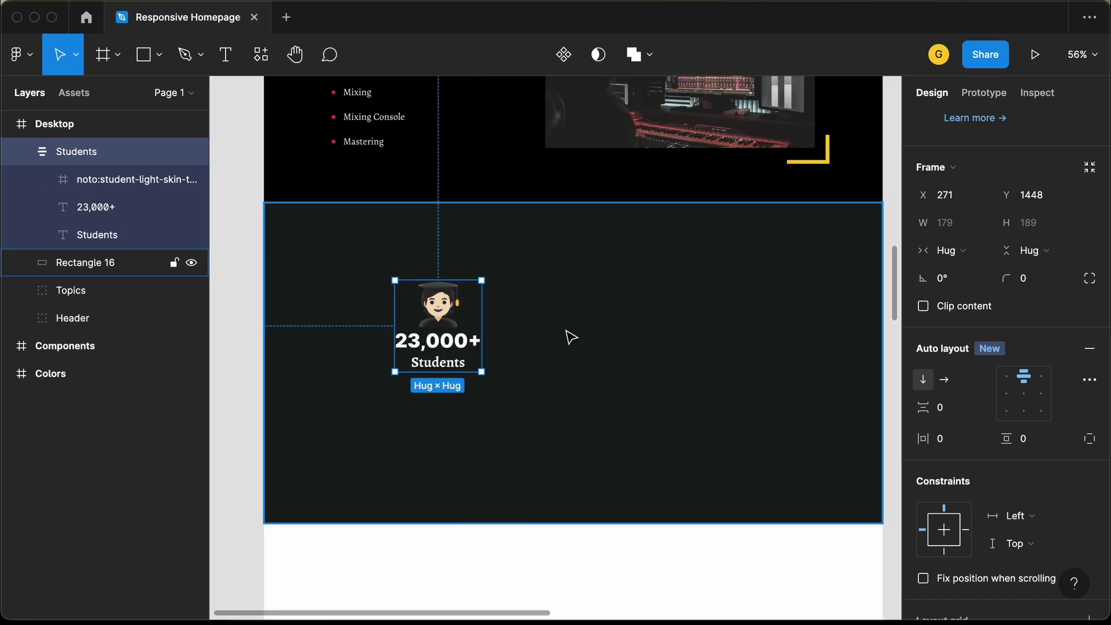
{"action": "key", "text": "super+d"}
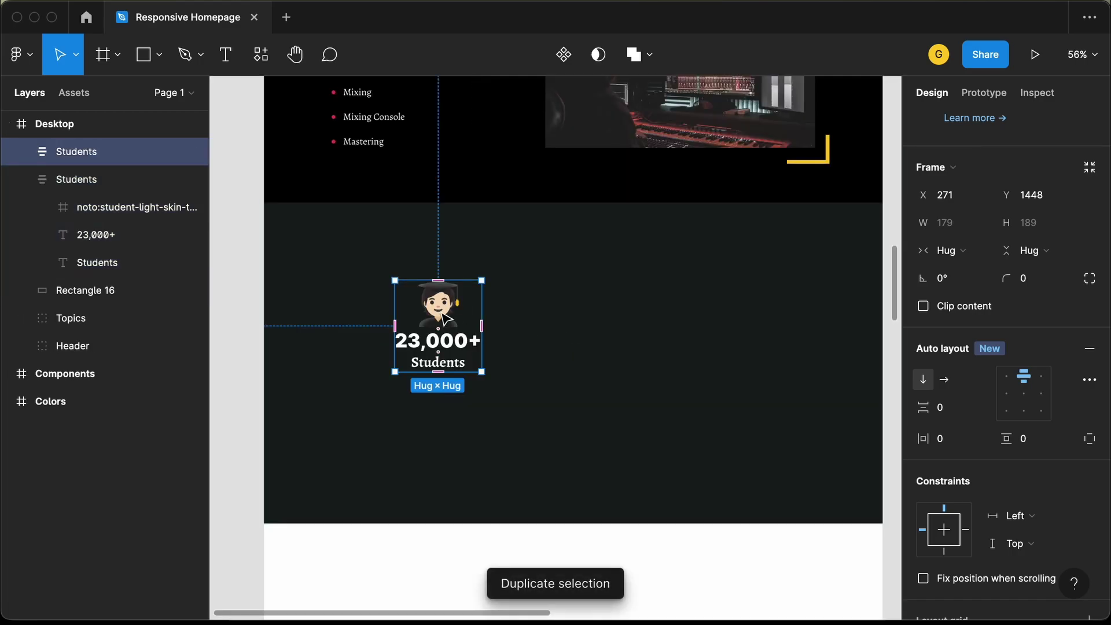
{"action": "left_click_drag", "start_coordinate": [446, 317], "coordinate": [664, 318]}
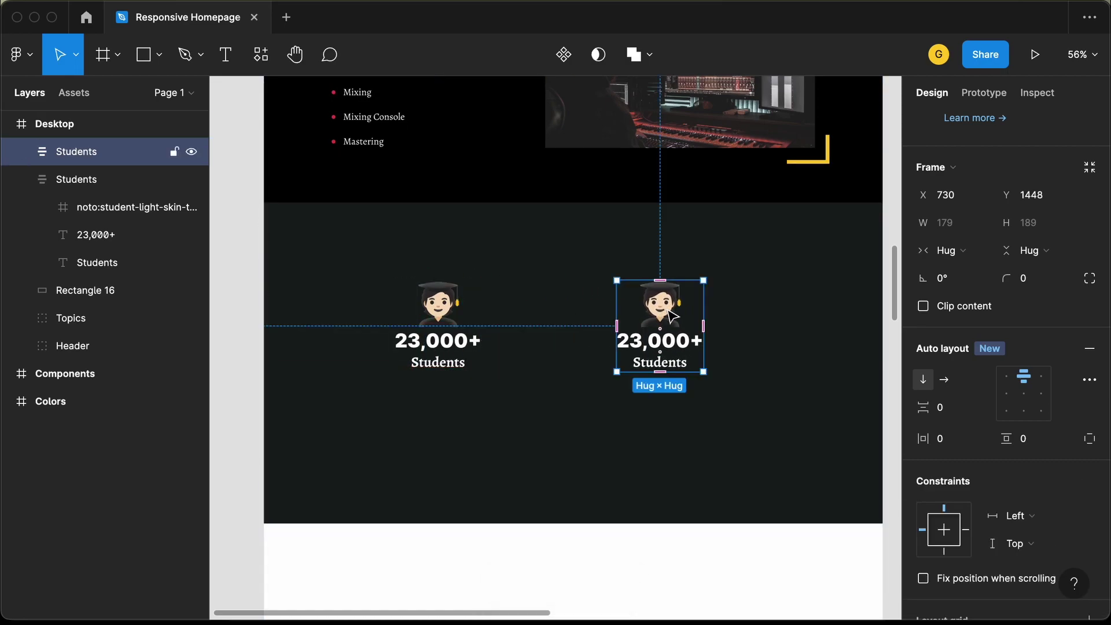
Step: Check the second statistic in the Desktop.png reference, return to Figma and change the copied frame's number text to "26 Hrs"
{"action": "key", "text": "super+Tab"}
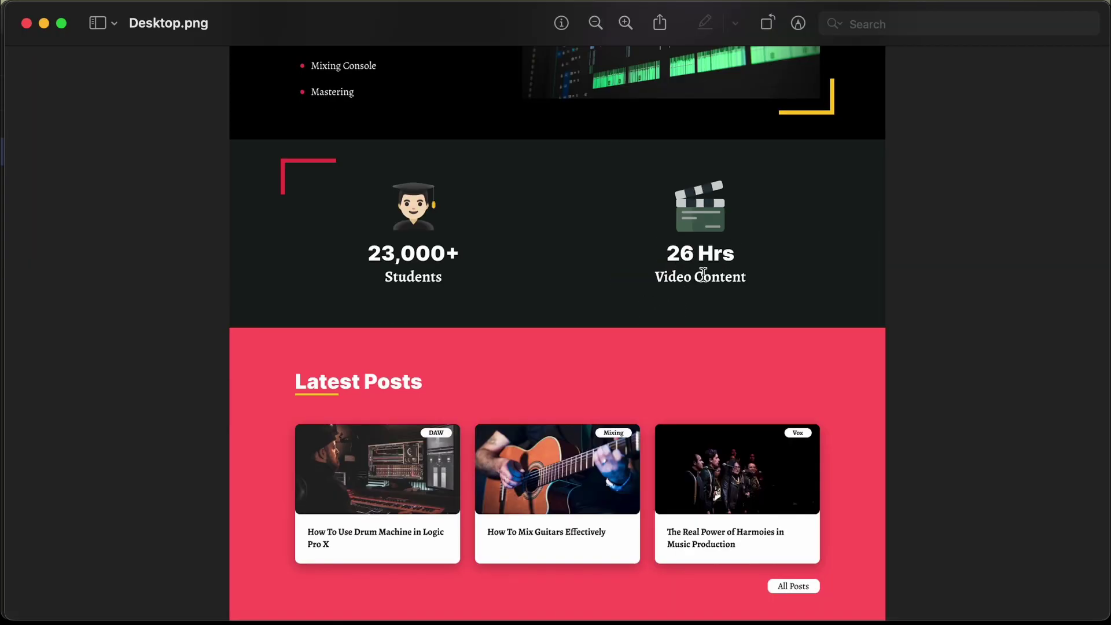
{"action": "key", "text": "super+Tab"}
{"action": "scroll", "coordinate": [724, 303], "scroll_direction": "up", "scroll_amount": 5}
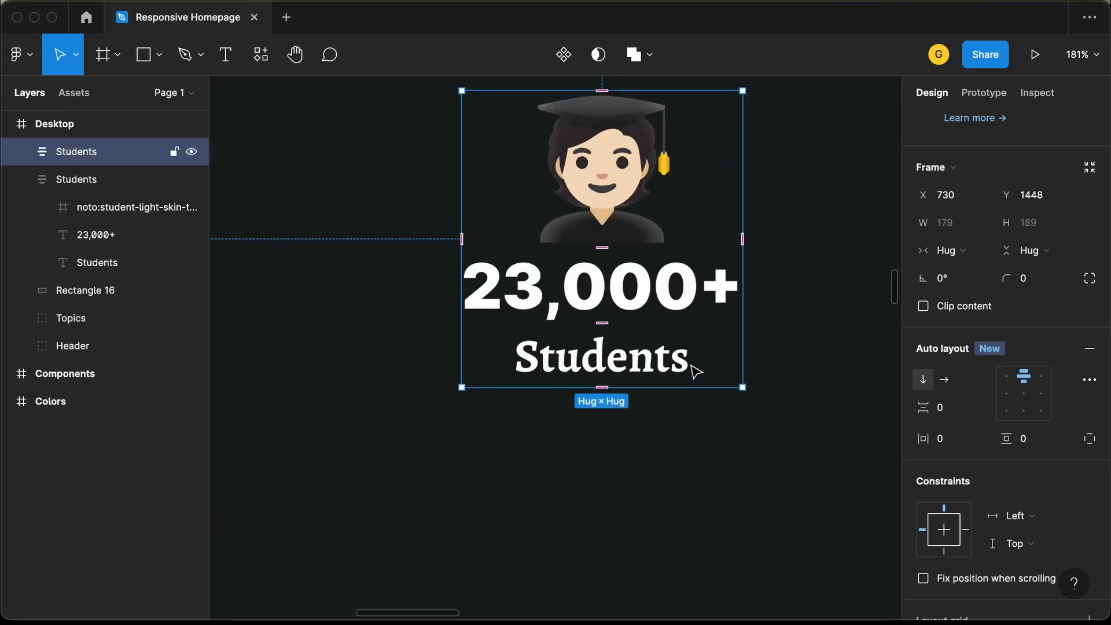
{"action": "double_click", "coordinate": [641, 290]}
{"action": "double_click", "coordinate": [636, 284]}
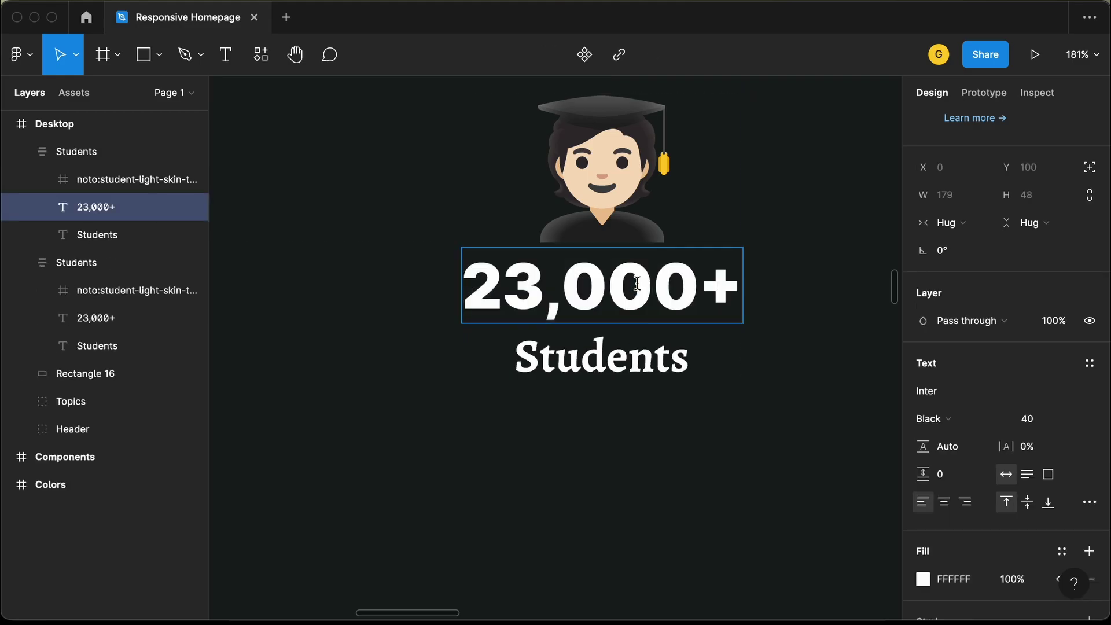
{"action": "key", "text": "super+a"}
{"action": "type", "text": "2"}
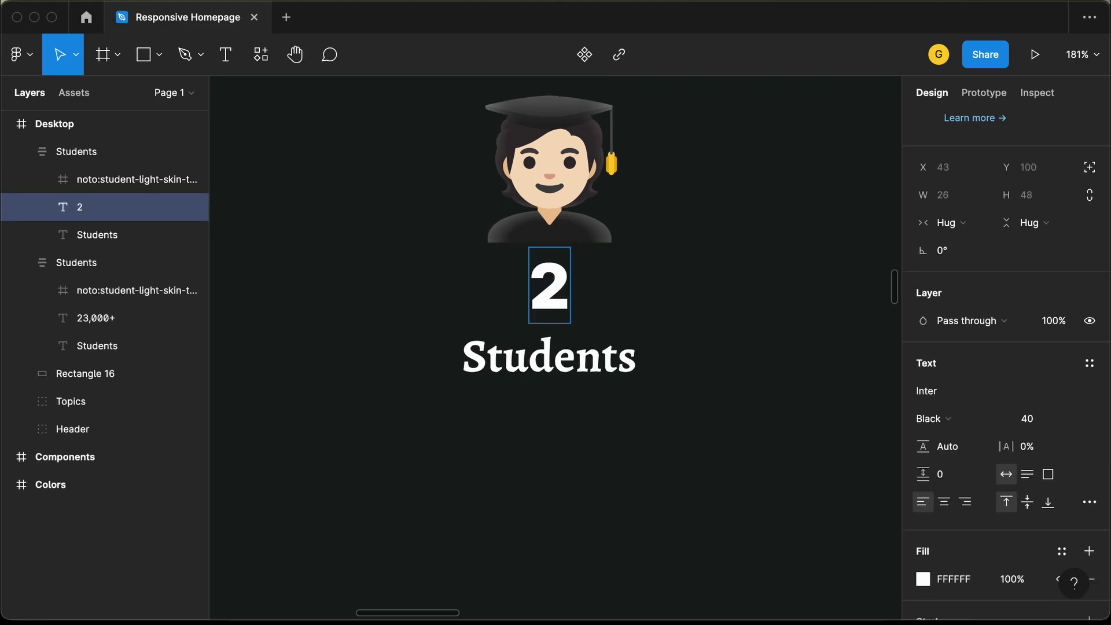
{"action": "type", "text": "6 Hrs"}
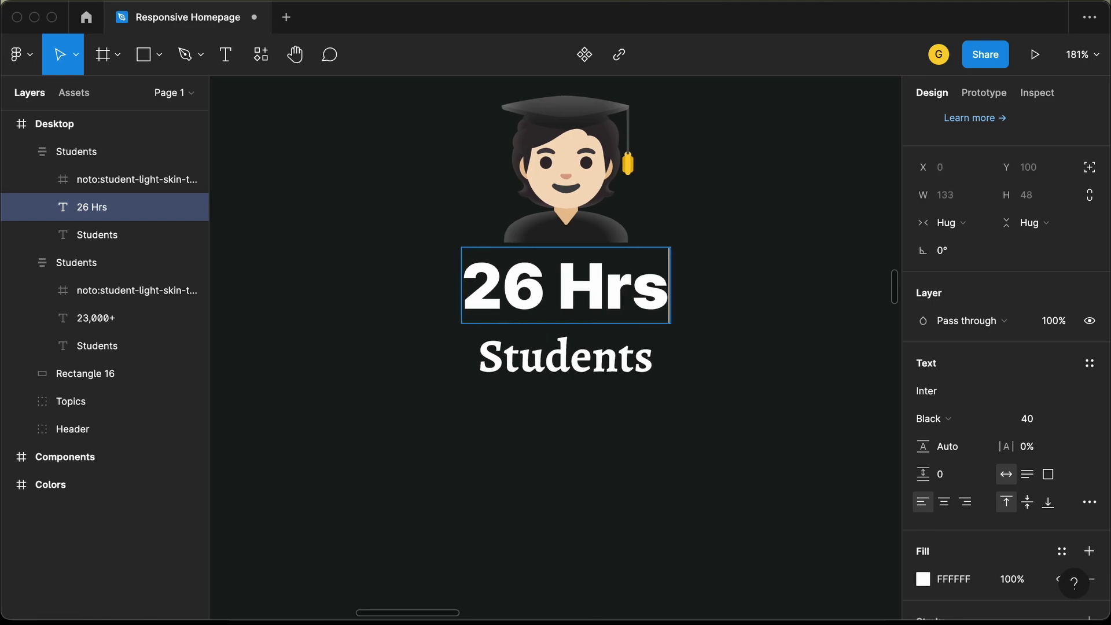
Step: Change the "Students" label beneath "26 Hrs" to "Video Content"
{"action": "double_click", "coordinate": [565, 356]}
{"action": "type", "text": "Vid"}
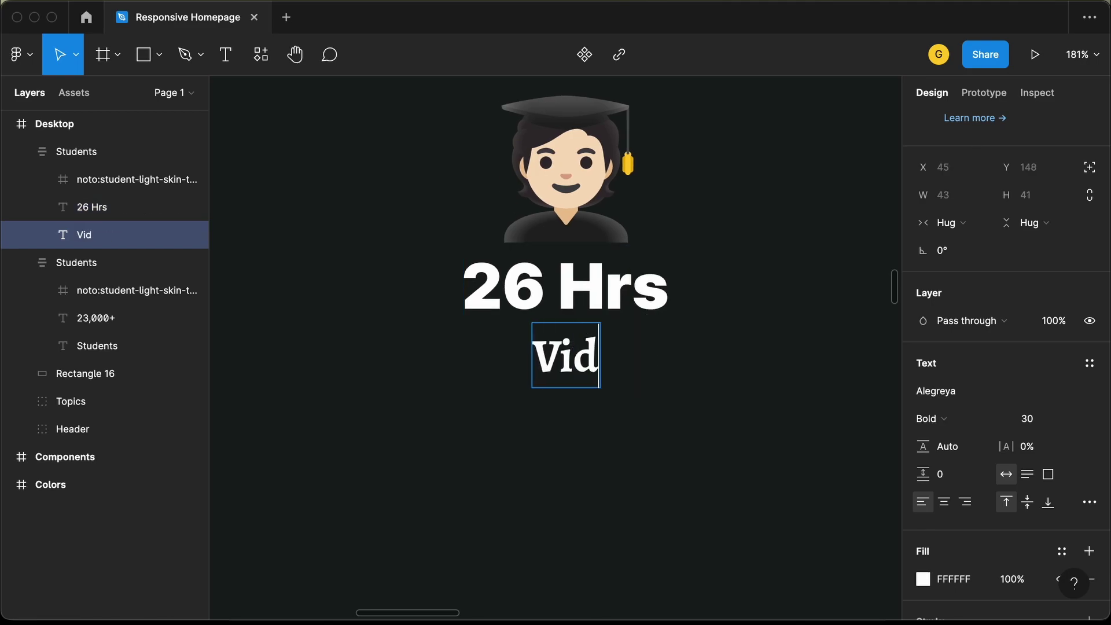
{"action": "type", "text": "eo Content"}
{"action": "key", "text": "Escape"}
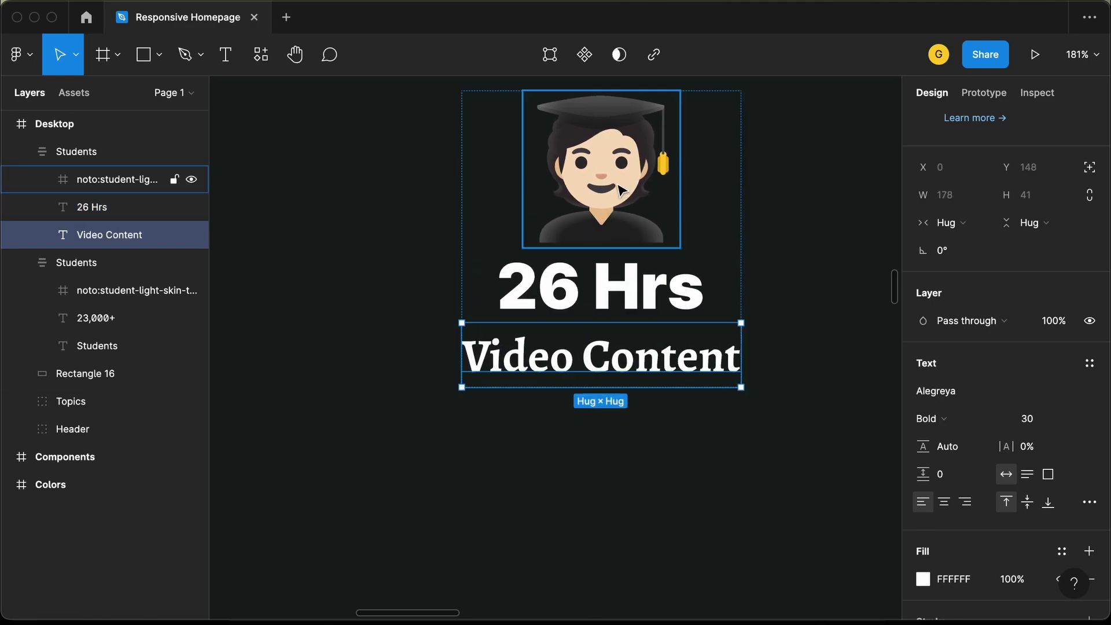
{"action": "left_click", "coordinate": [528, 523]}
{"action": "scroll", "coordinate": [528, 523], "scroll_direction": "down", "scroll_amount": 5}
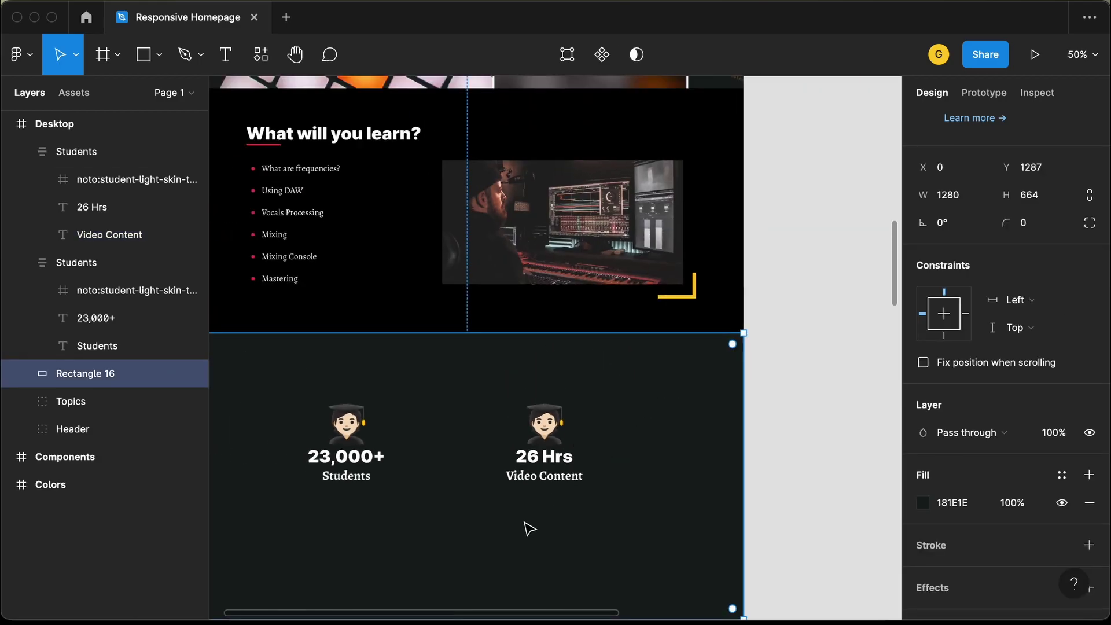
Step: Open the Iconify plugin and search its icons for "video"
{"action": "scroll", "coordinate": [509, 498], "scroll_direction": "down", "scroll_amount": 1}
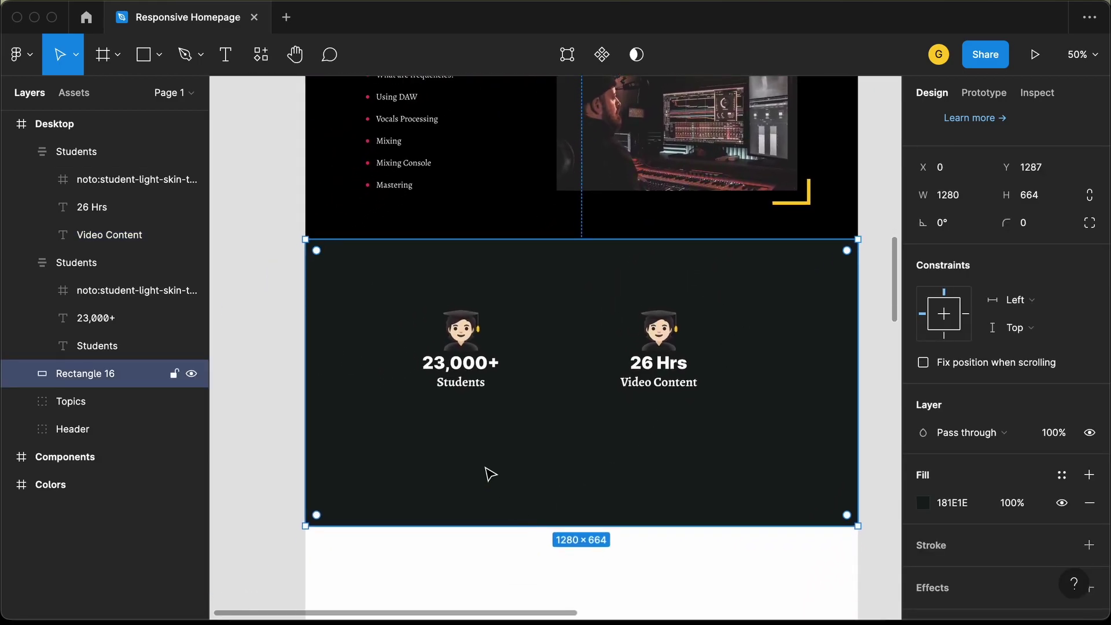
{"action": "right_click", "coordinate": [393, 418]}
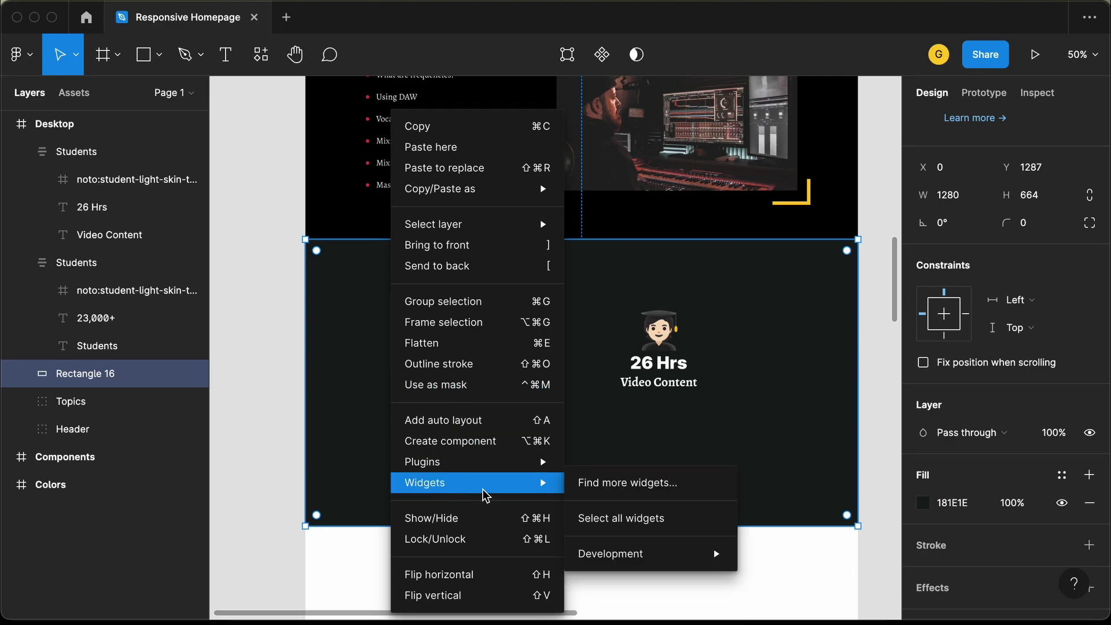
{"action": "mouse_move", "coordinate": [493, 463]}
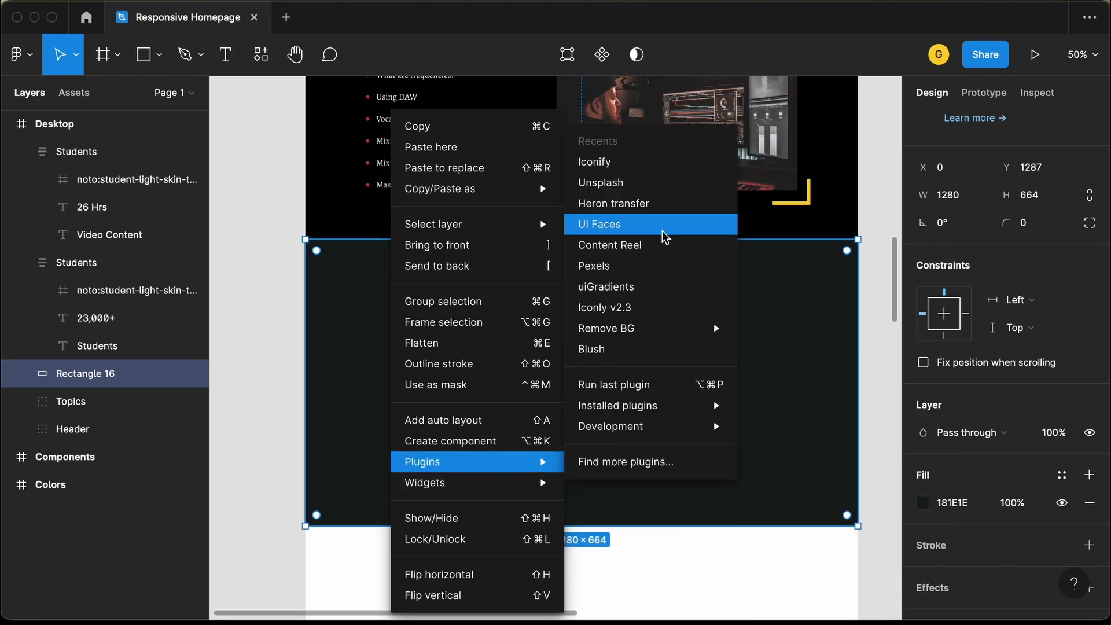
{"action": "left_click", "coordinate": [641, 162]}
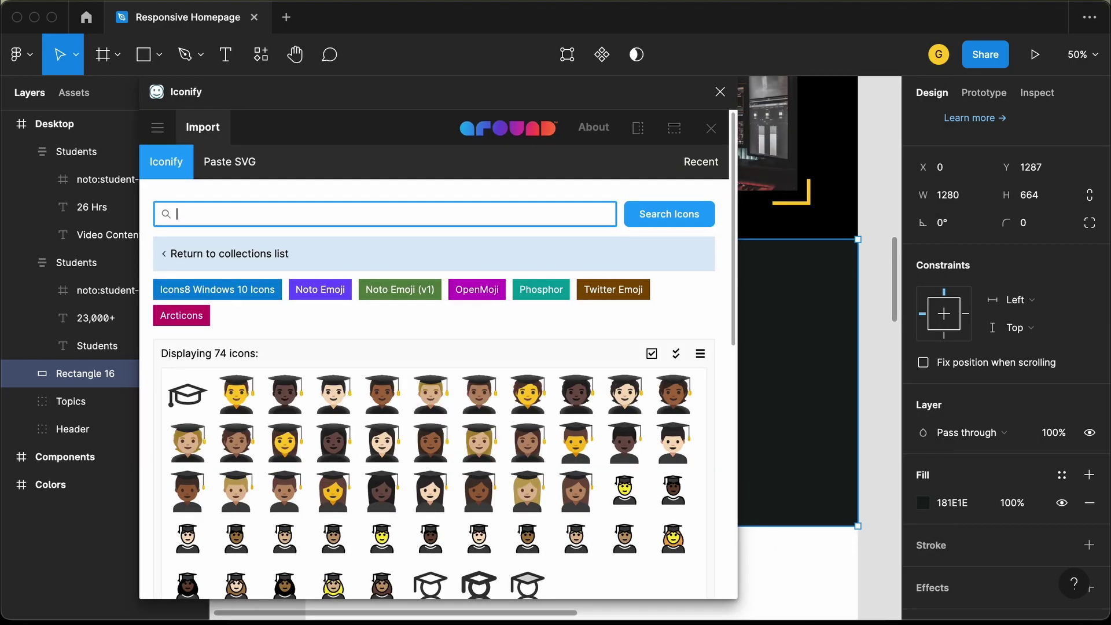
{"action": "type", "text": "video"}
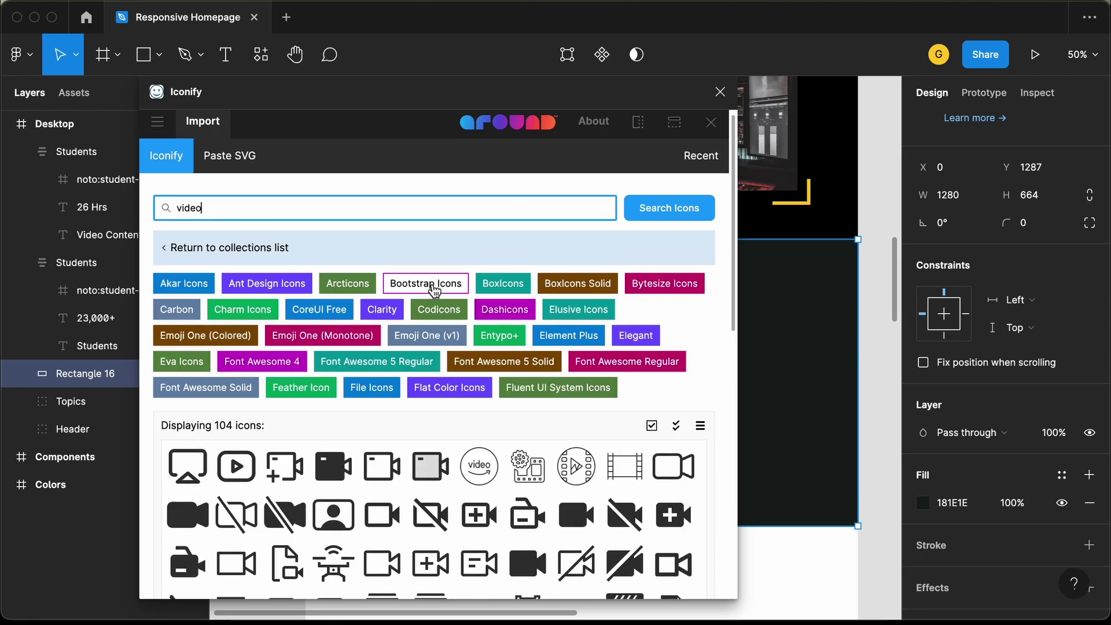
Step: From the second page of icon results, import the flat-color-icons video-file icon into the Desktop frame and close Iconify
{"action": "scroll", "coordinate": [431, 295], "scroll_direction": "down", "scroll_amount": 5}
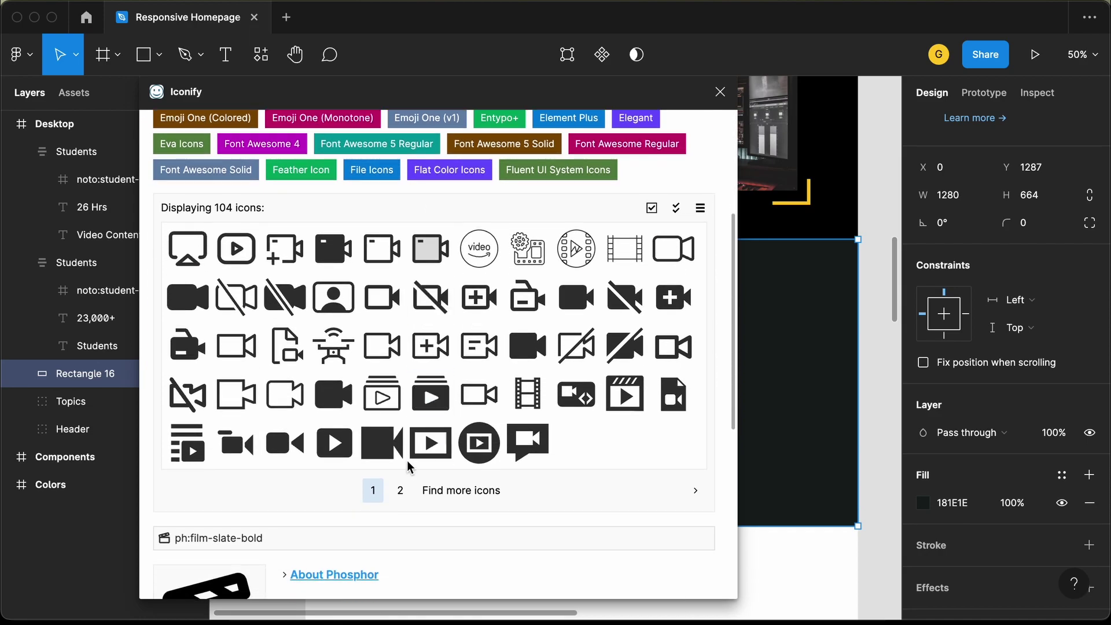
{"action": "left_click", "coordinate": [399, 490]}
{"action": "scroll", "coordinate": [421, 488], "scroll_direction": "down", "scroll_amount": 1}
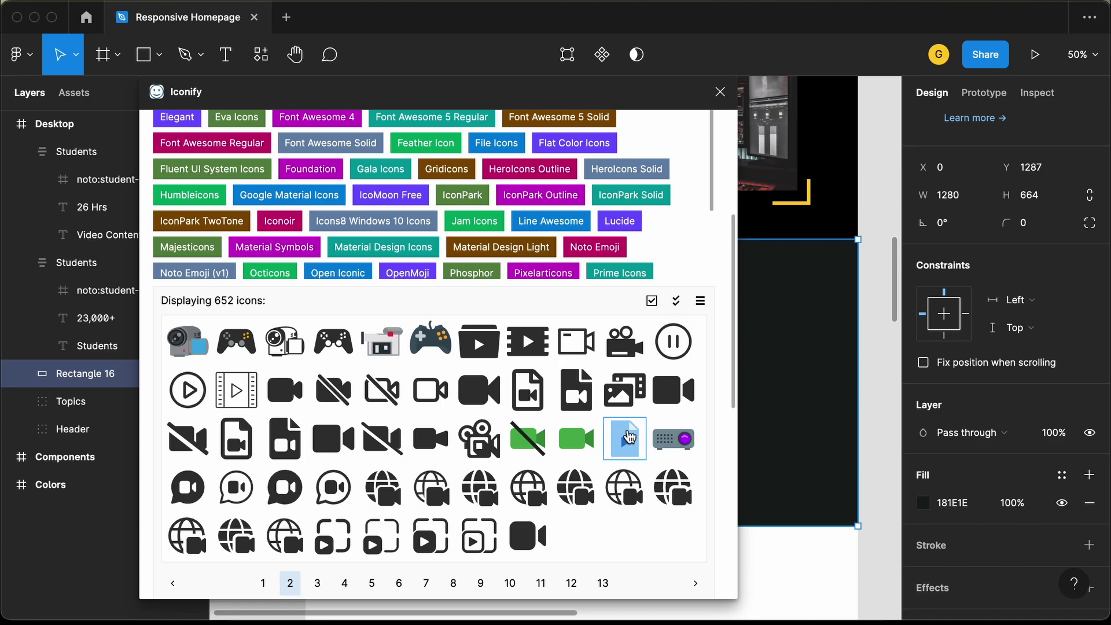
{"action": "left_click", "coordinate": [626, 447]}
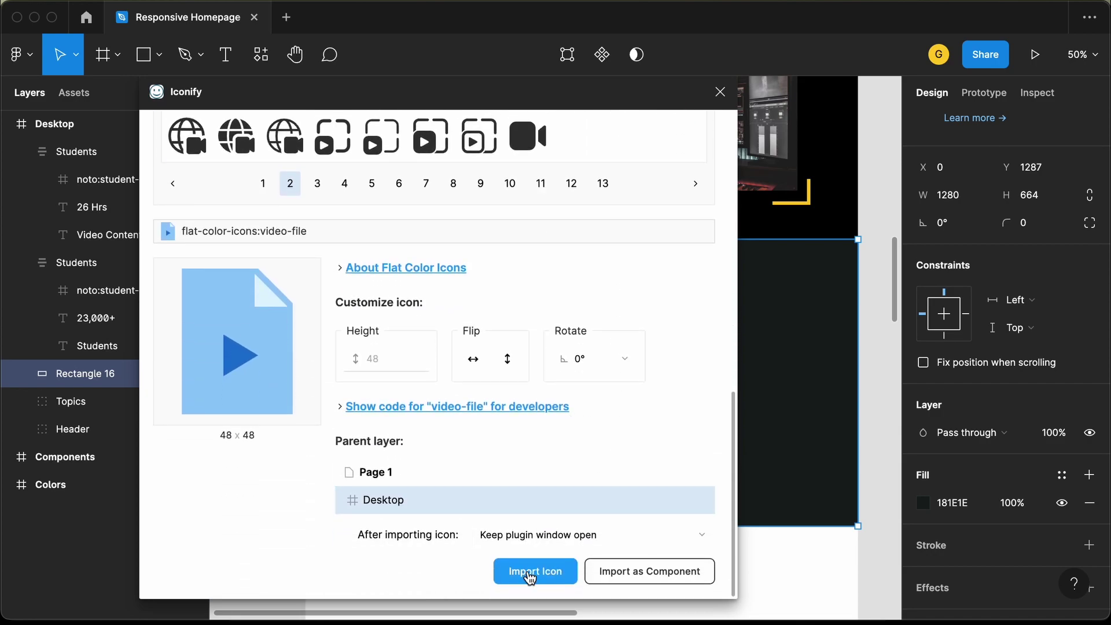
{"action": "left_click", "coordinate": [530, 572]}
{"action": "key", "text": "Escape"}
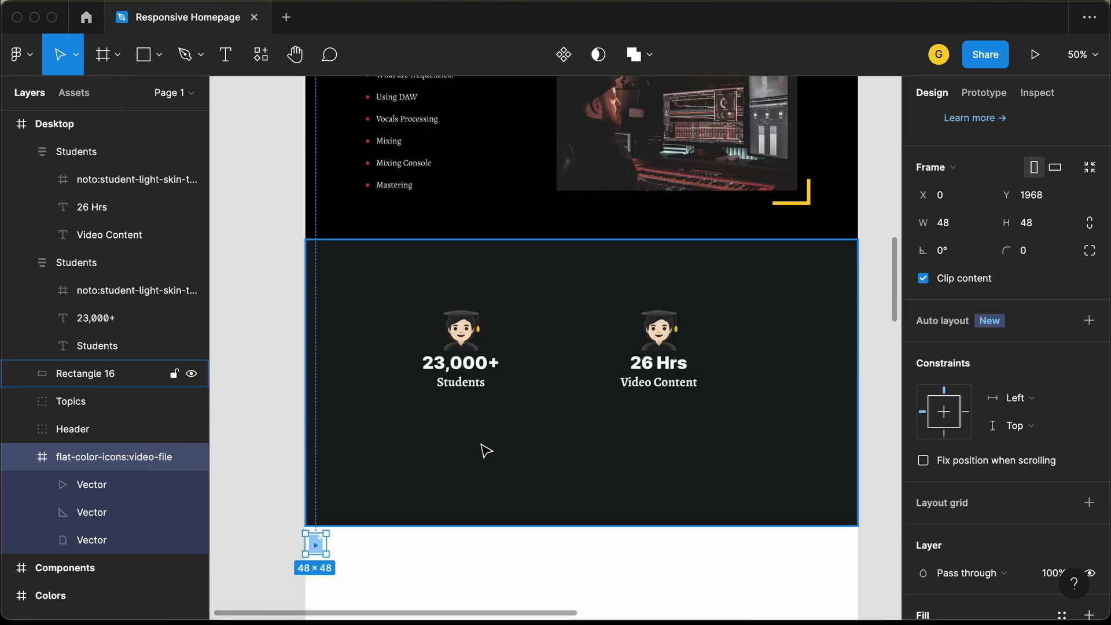
Step: Move the video-file icon onto the dark statistics section and bring its layer to the front of the Desktop frame
{"action": "scroll", "coordinate": [486, 451], "scroll_direction": "down", "scroll_amount": 3}
{"action": "left_click_drag", "start_coordinate": [334, 448], "coordinate": [516, 387]}
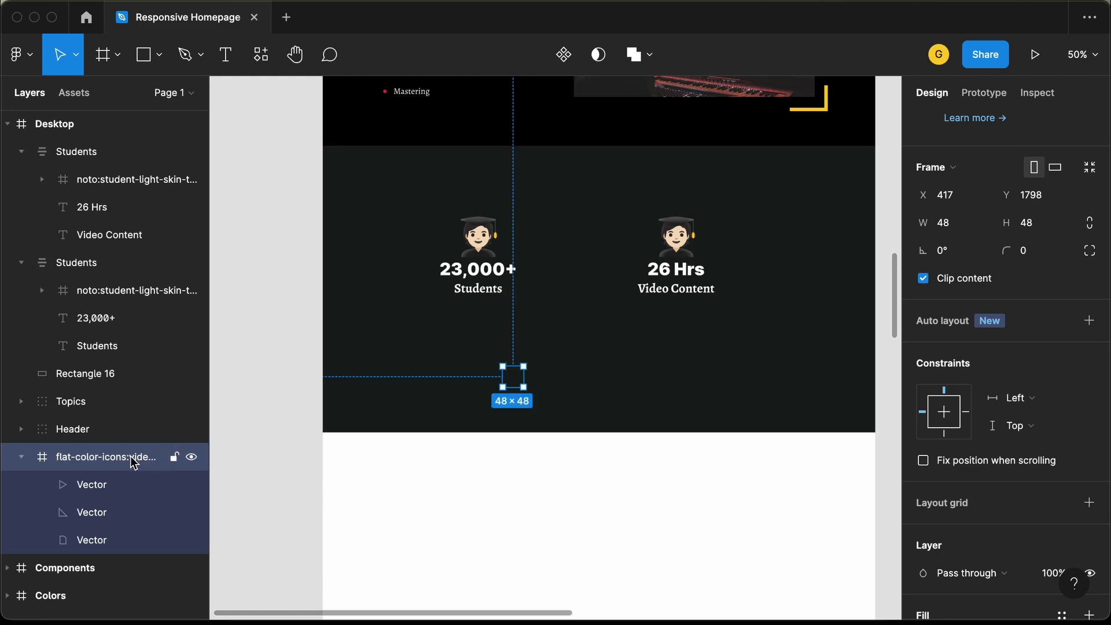
{"action": "left_click_drag", "start_coordinate": [133, 460], "coordinate": [118, 147]}
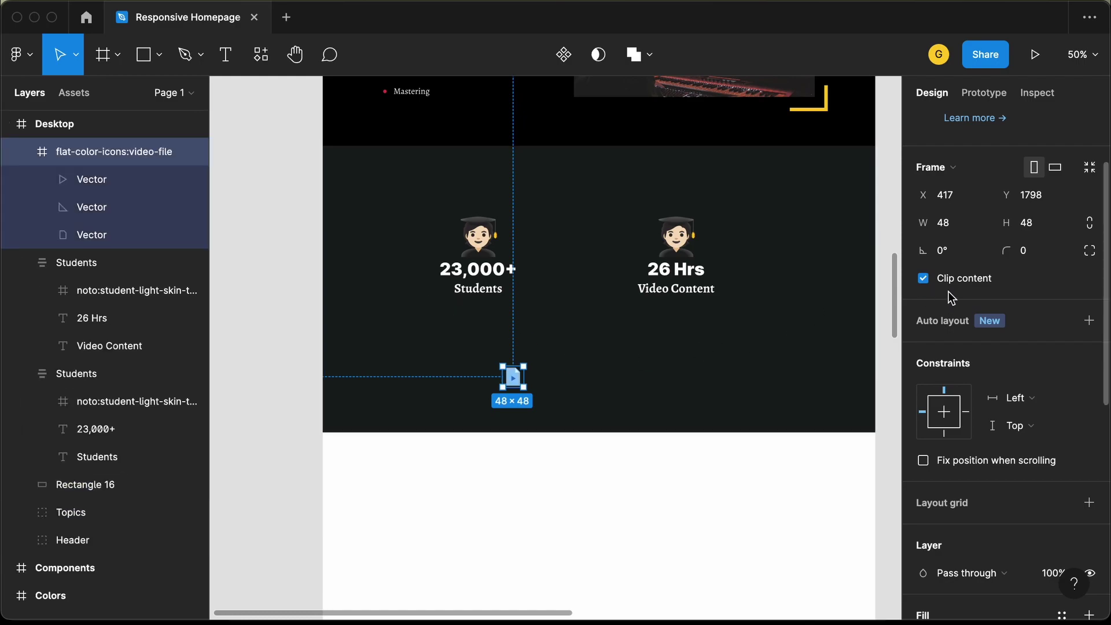
Step: Lock the video-file icon's proportions and set its width to 100
{"action": "left_click", "coordinate": [1091, 226]}
{"action": "left_click", "coordinate": [963, 229]}
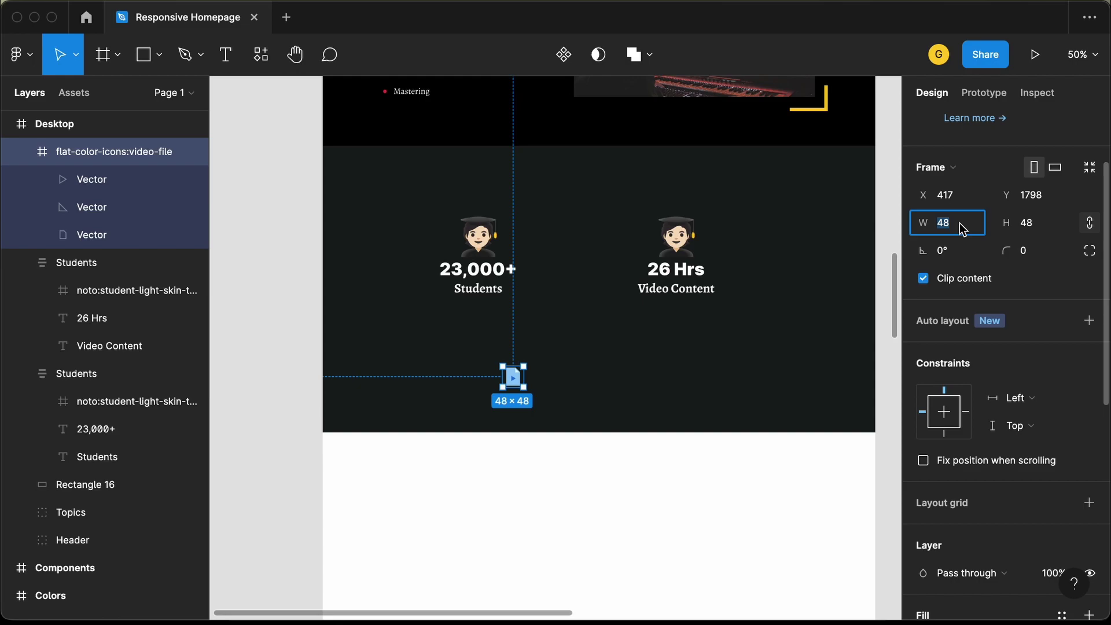
{"action": "type", "text": "200"}
{"action": "key", "text": "Return"}
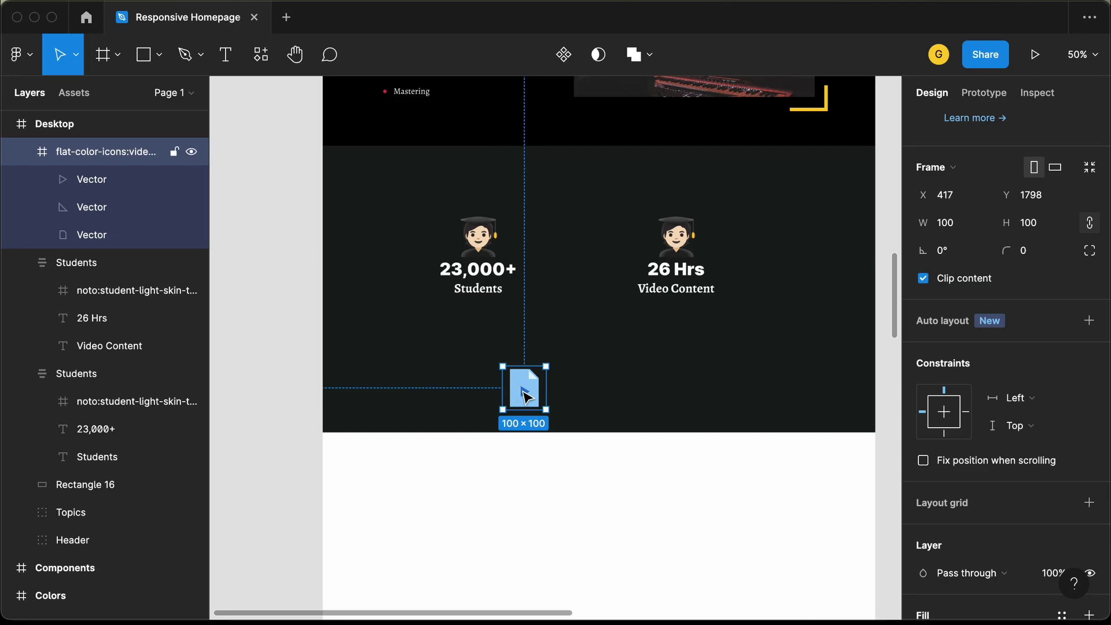
Step: Place the video-file icon above "26 Hrs" inside its auto layout frame and delete the student icon there
{"action": "left_click_drag", "start_coordinate": [527, 397], "coordinate": [675, 229]}
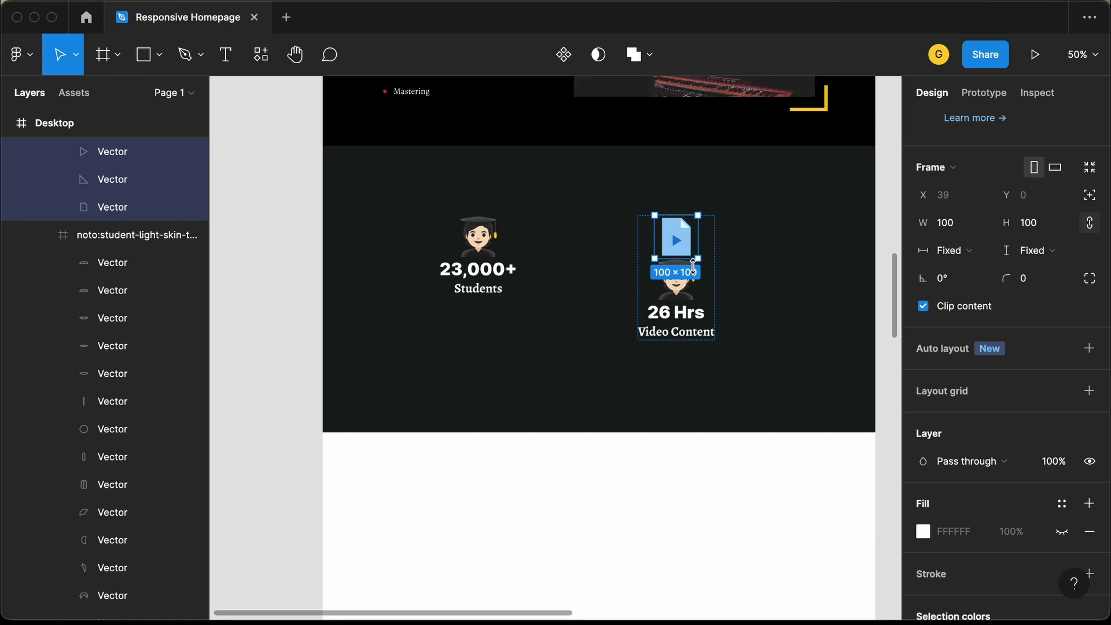
{"action": "left_click", "coordinate": [684, 296]}
{"action": "key", "text": "Delete"}
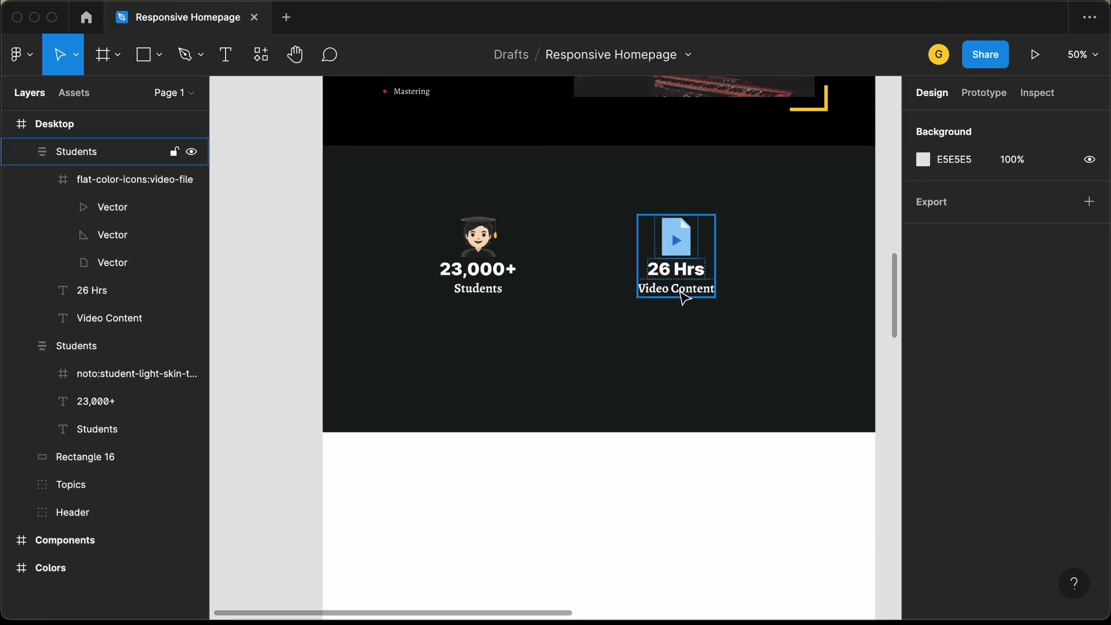
Step: Select both statistic frames and check the section's layout and corner bracket in the Desktop.png reference, then return to Figma
{"action": "left_click", "coordinate": [479, 241]}
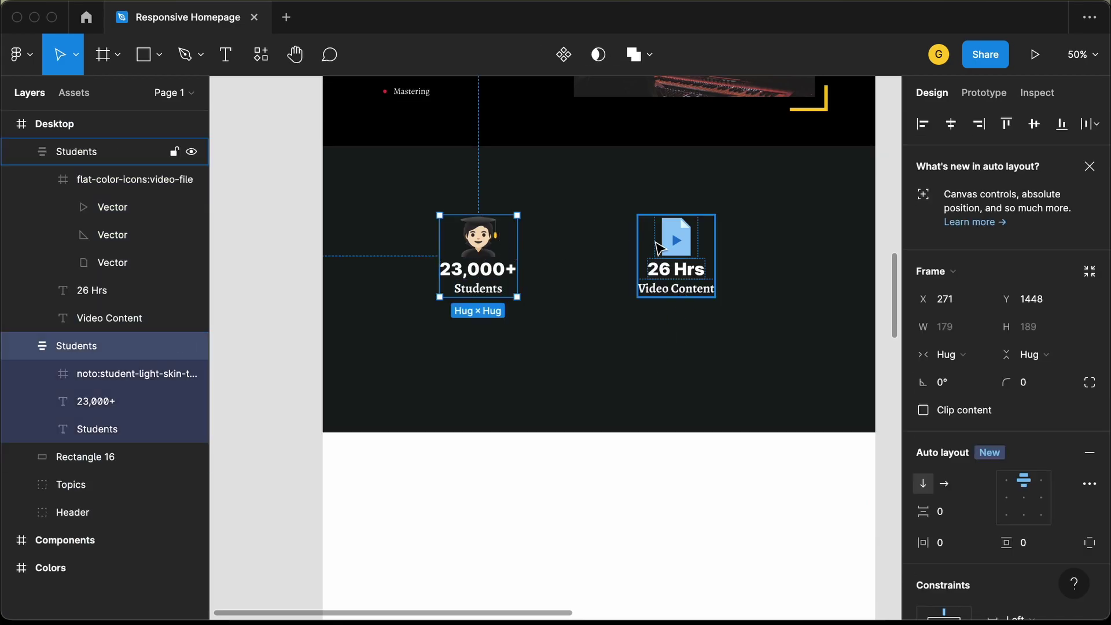
{"action": "left_click", "coordinate": [684, 250], "text": "shift"}
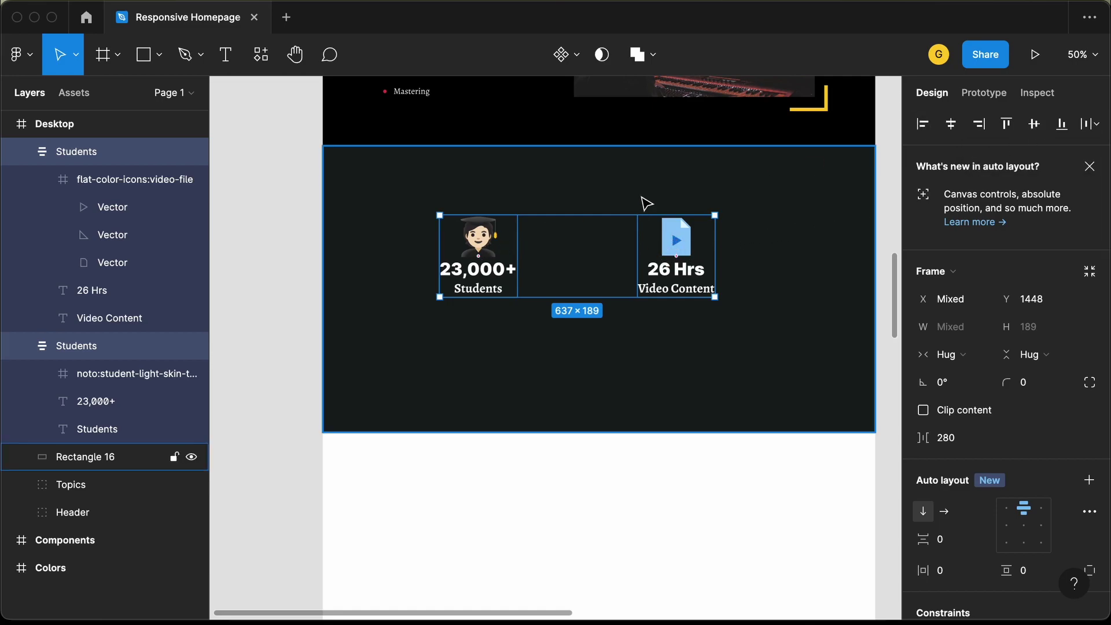
{"action": "mouse_move", "coordinate": [485, 241]}
{"action": "left_mouse_down"}
{"action": "mouse_move", "coordinate": [514, 241]}
{"action": "mouse_move", "coordinate": [494, 240]}
{"action": "left_mouse_up"}
{"action": "key", "text": "super+Tab"}
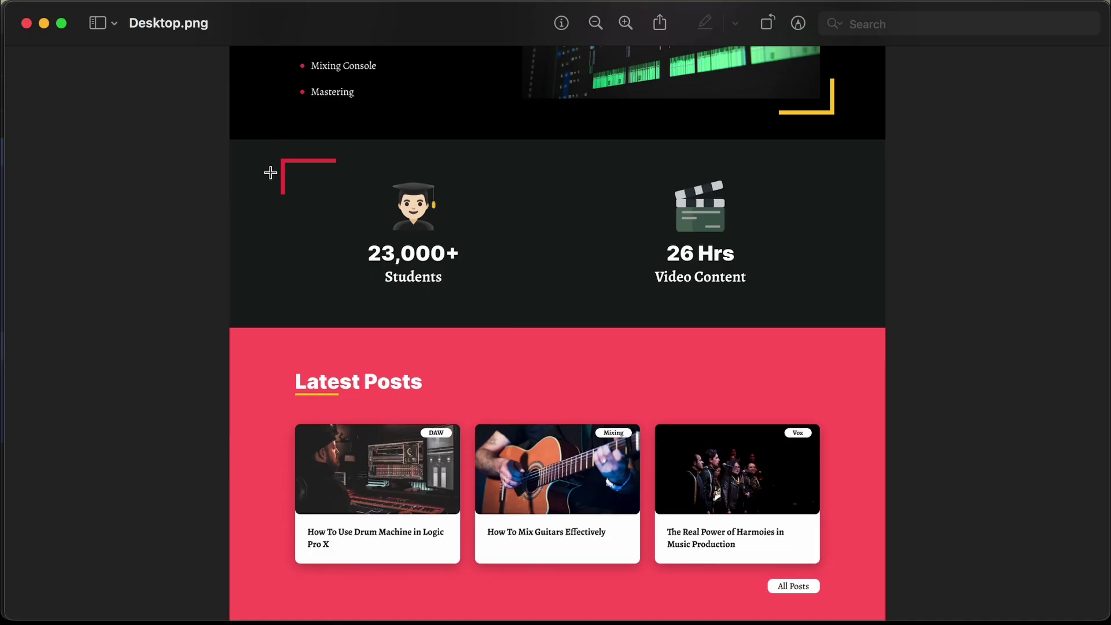
{"action": "key", "text": "super+Tab"}
Step: Copy the yellow corner bracket beside the studio photo into the statistics section, above and left of the student icon, and rotate it 180°
{"action": "scroll", "coordinate": [704, 173], "scroll_direction": "up", "scroll_amount": 3}
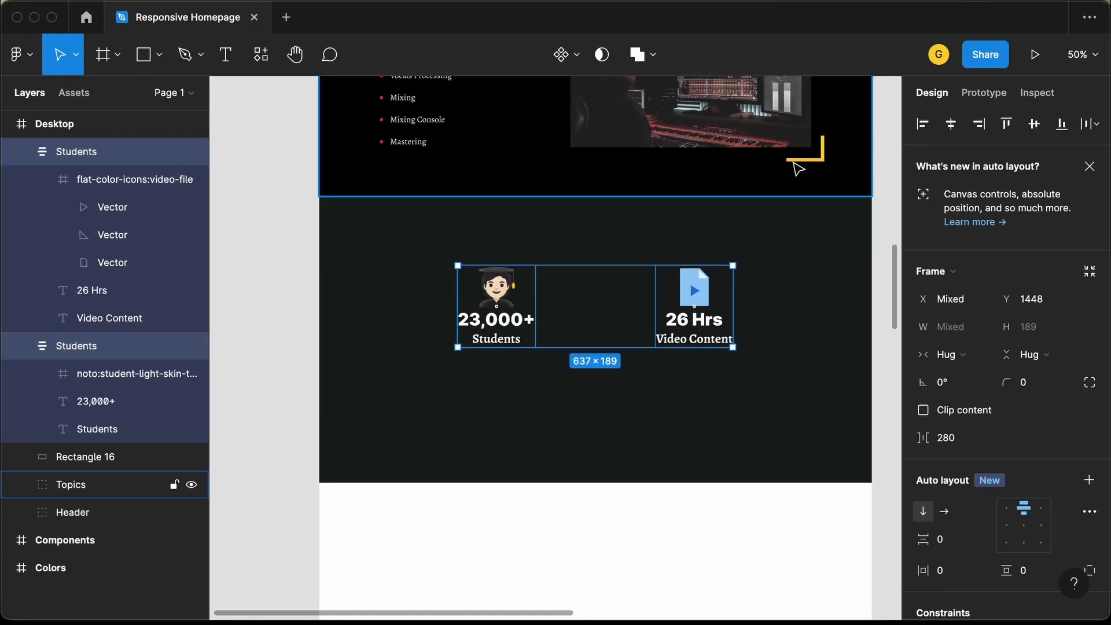
{"action": "left_click", "coordinate": [821, 161]}
{"action": "left_click", "coordinate": [821, 161]}
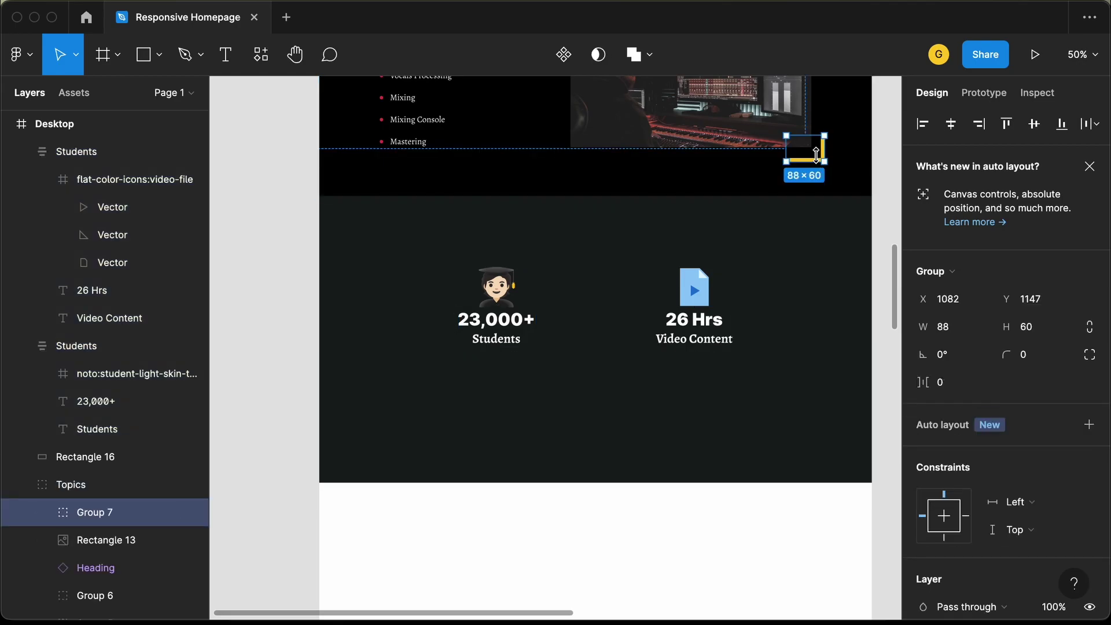
{"action": "scroll", "coordinate": [637, 243], "scroll_direction": "up", "scroll_amount": 1}
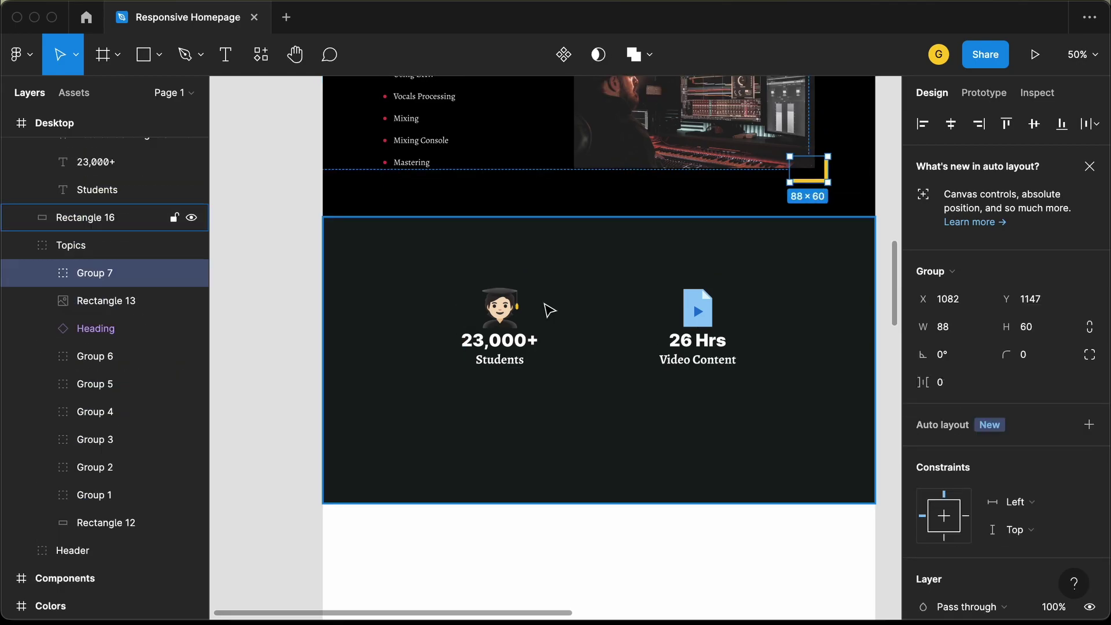
{"action": "left_click", "coordinate": [260, 422]}
{"action": "scroll", "coordinate": [260, 422], "scroll_direction": "down", "scroll_amount": 5}
{"action": "scroll", "coordinate": [453, 360], "scroll_direction": "right", "scroll_amount": 3}
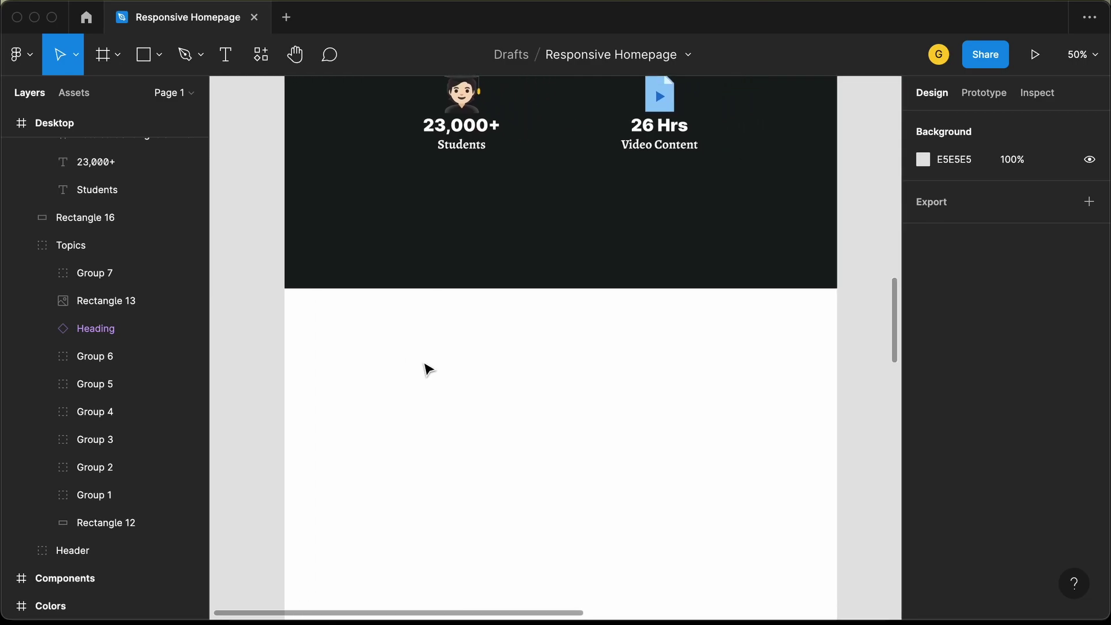
{"action": "scroll", "coordinate": [428, 369], "scroll_direction": "up", "scroll_amount": 4}
{"action": "key", "text": "ctrl+v"}
{"action": "left_click_drag", "start_coordinate": [477, 325], "coordinate": [411, 223]}
{"action": "scroll", "coordinate": [454, 290], "scroll_direction": "up", "scroll_amount": 5}
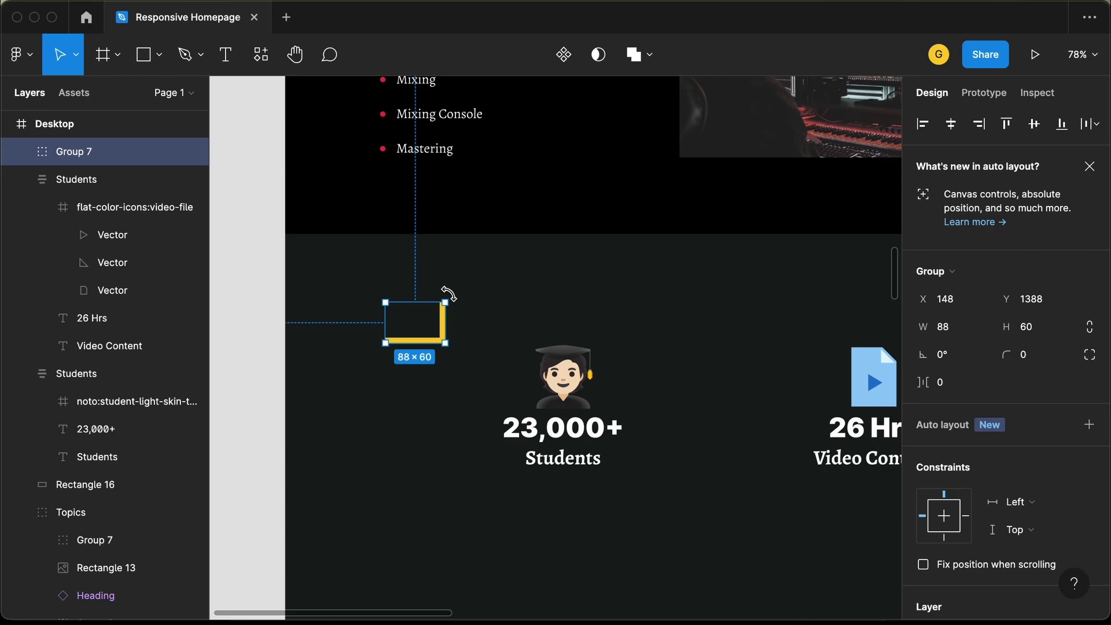
{"action": "left_click_drag", "start_coordinate": [449, 294], "coordinate": [372, 361]}
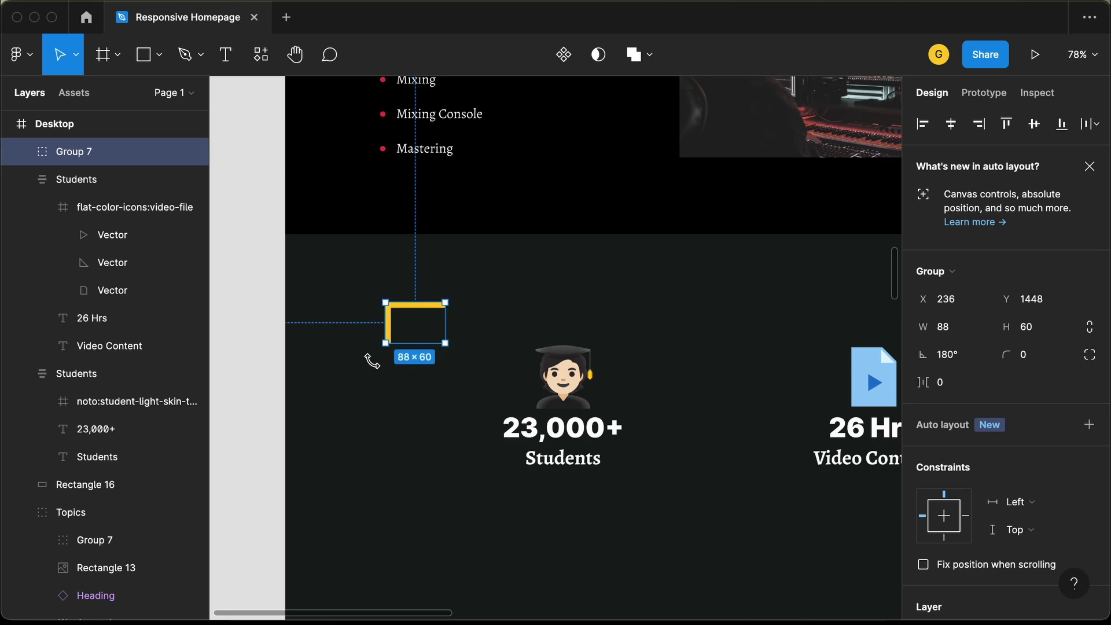
Step: Move the copied bracket up until it sits 80 px below the statistics section's top edge
{"action": "scroll", "coordinate": [382, 359], "scroll_direction": "up", "scroll_amount": 2}
{"action": "key", "text": "alt"}
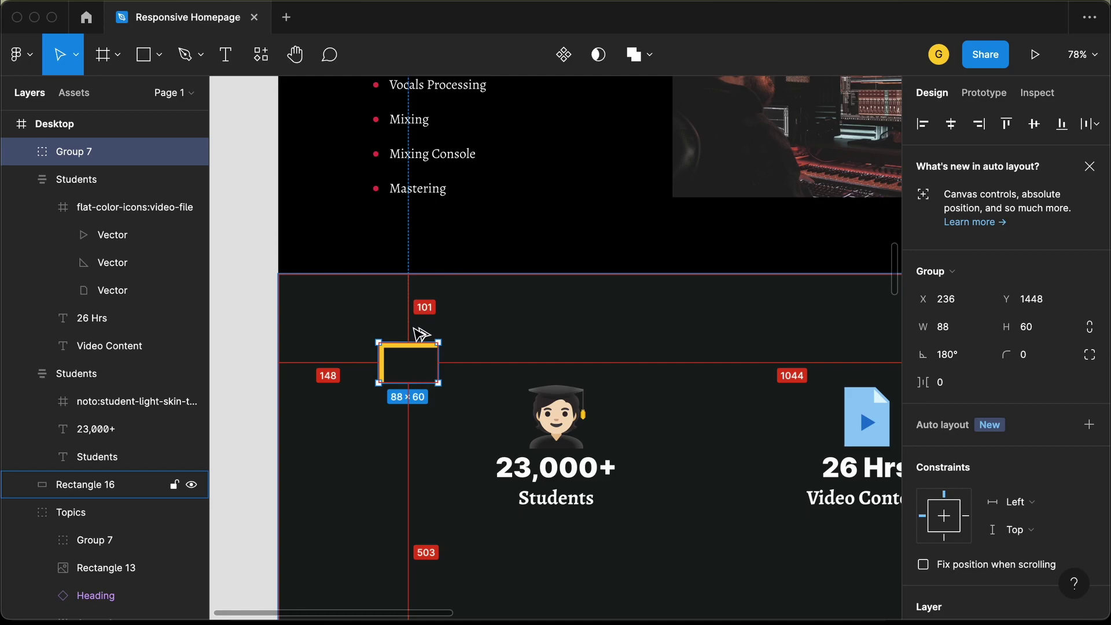
{"action": "key", "text": "shift+Up"}
{"action": "key", "text": "shift+Up"}
{"action": "key", "text": "Up"}
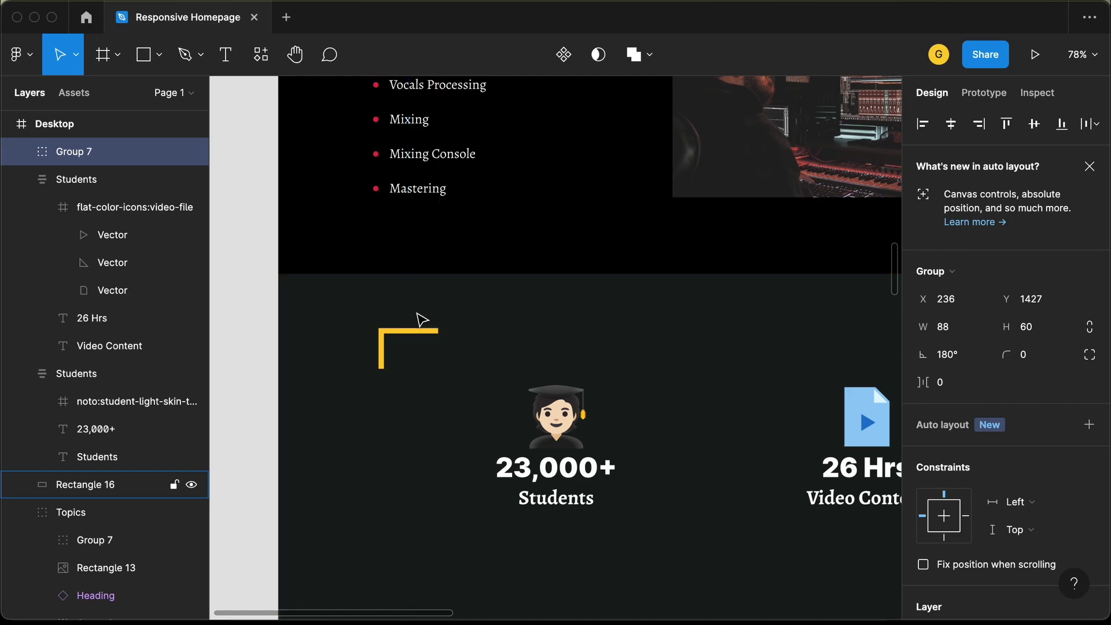
Step: Move the copied bracket horizontally until it is 110 px from the statistics section's left edge
{"action": "scroll", "coordinate": [416, 318], "scroll_direction": "down", "scroll_amount": 3}
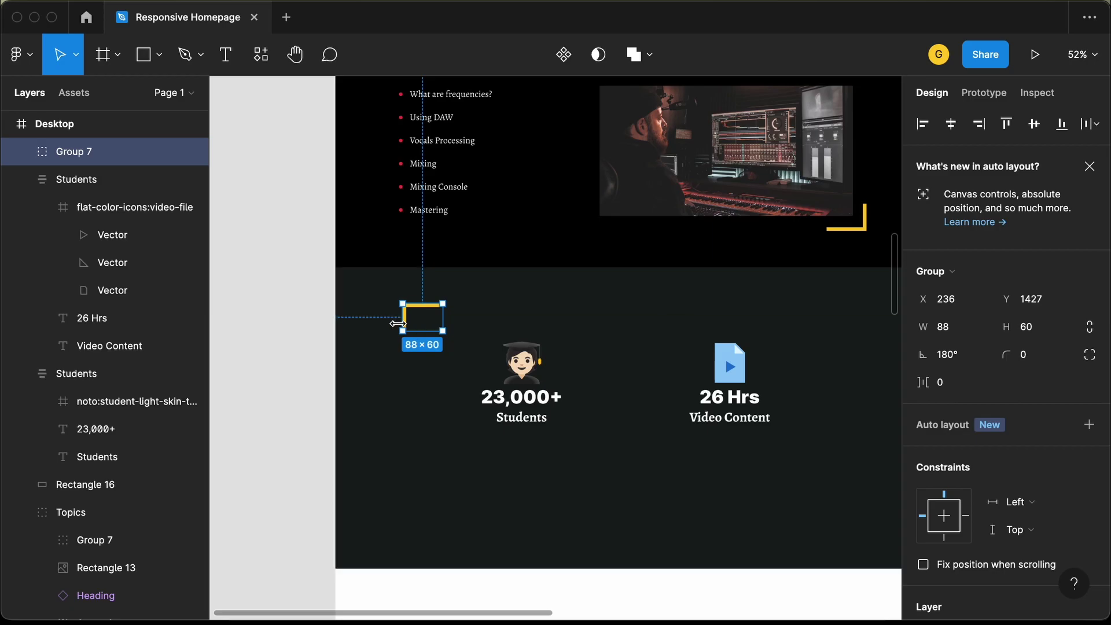
{"action": "key", "text": "shift+Left"}
{"action": "key", "text": "shift+Left"}
{"action": "key", "text": "shift+Left"}
{"action": "key", "text": "shift+Left"}
{"action": "key", "text": "alt"}
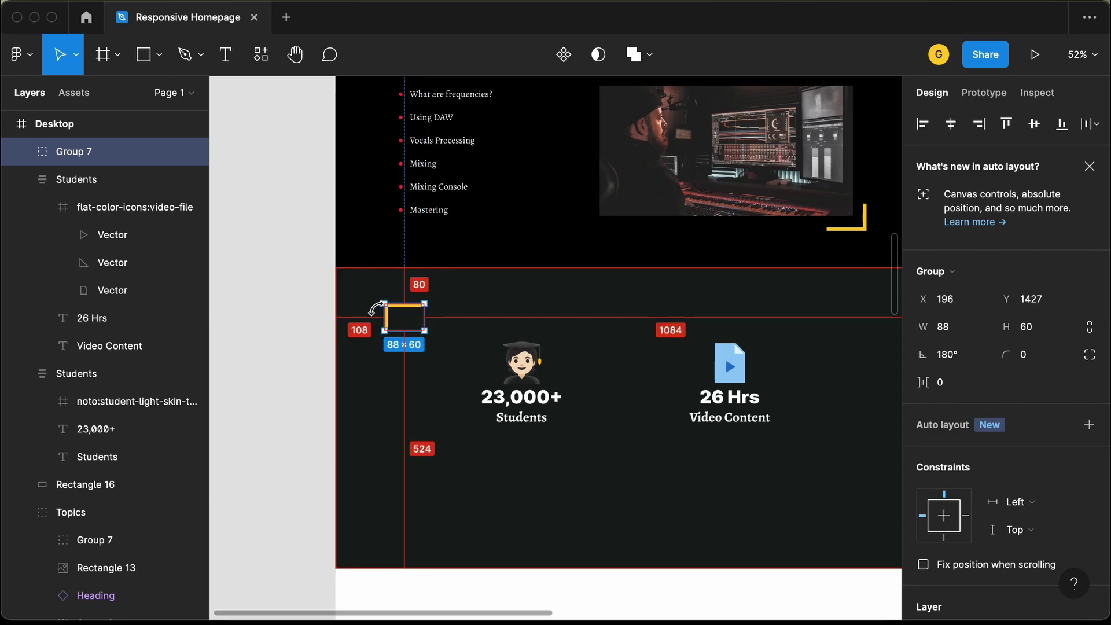
{"action": "key", "text": "Right"}
{"action": "key", "text": "Right"}
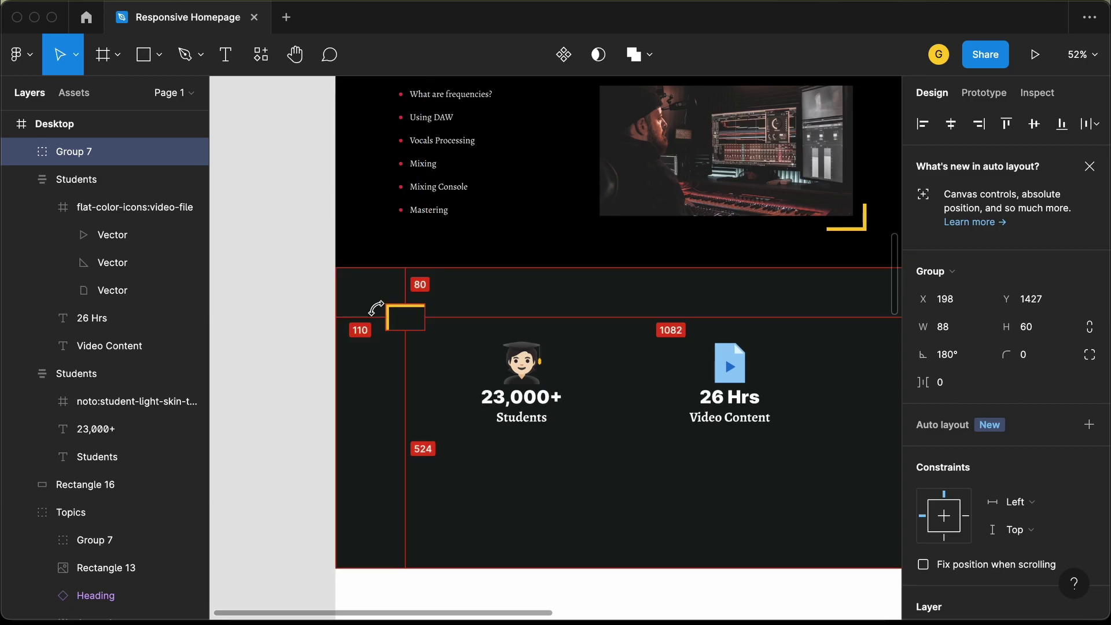
Step: Select the "23,000+" and "26 Hrs" frames together and move them up 50 px to Y 1398
{"action": "left_click", "coordinate": [523, 387]}
{"action": "left_click", "coordinate": [744, 384], "text": "shift"}
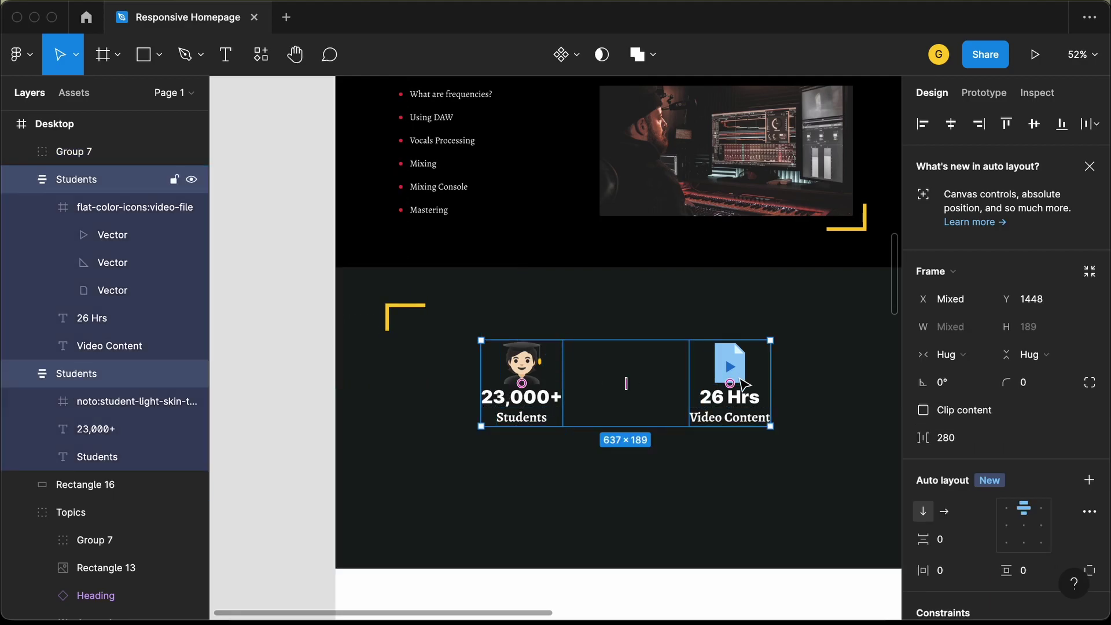
{"action": "key", "text": "shift+Up"}
{"action": "key", "text": "shift+Up"}
{"action": "key", "text": "shift+Up"}
{"action": "key", "text": "shift+Up"}
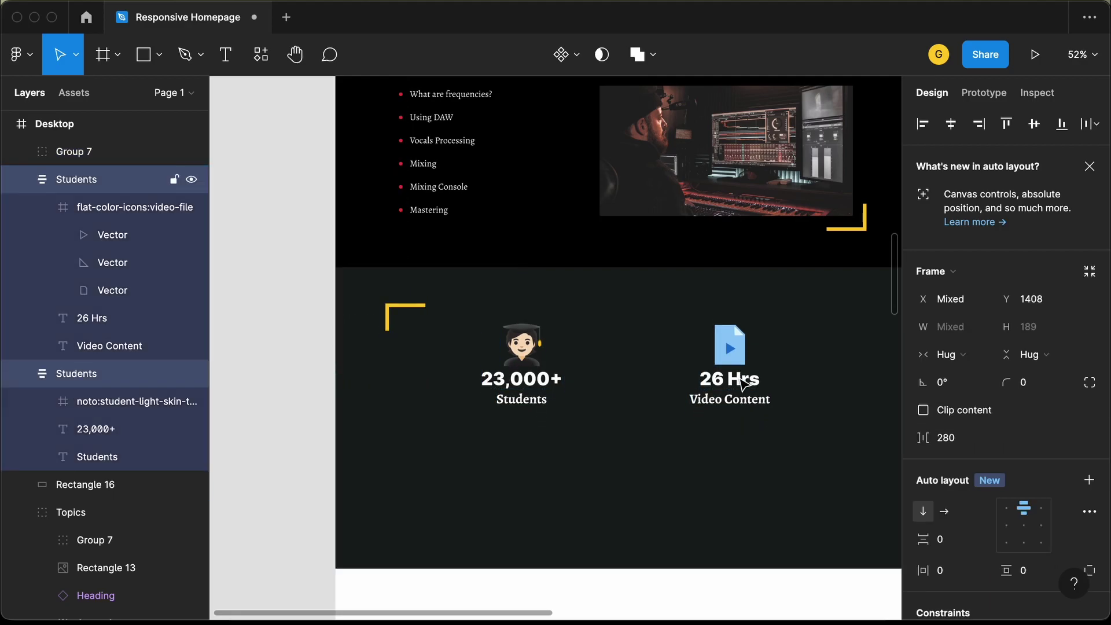
{"action": "key", "text": "shift+Up"}
{"action": "scroll", "coordinate": [360, 367], "scroll_direction": "down", "scroll_amount": 1}
{"action": "scroll", "coordinate": [360, 366], "scroll_direction": "right", "scroll_amount": 1}
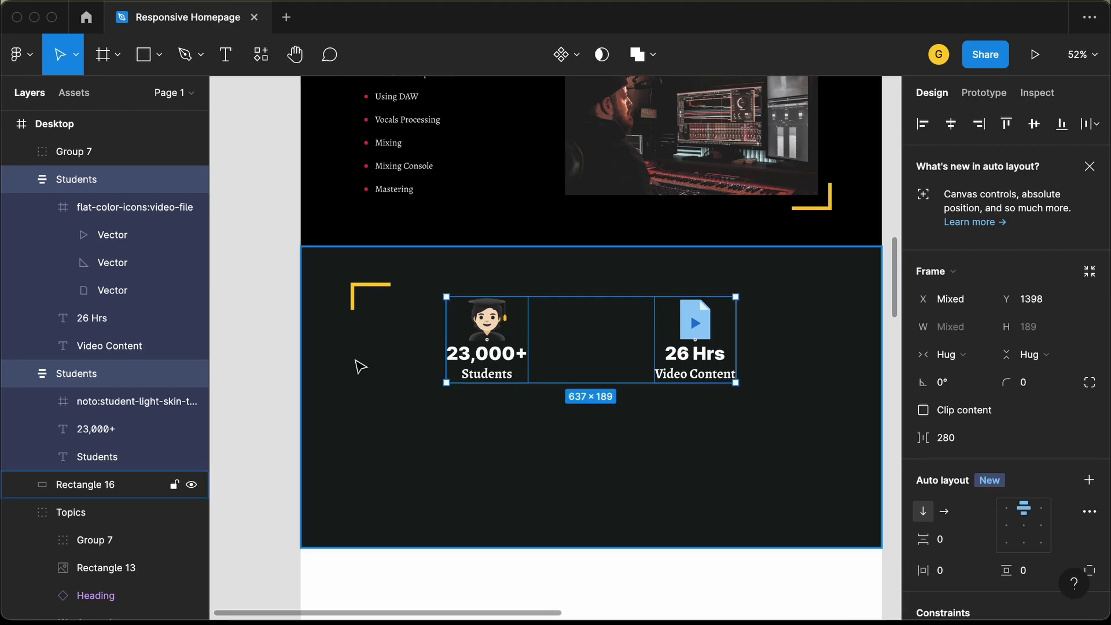
Step: Change the fill of the statistics section's corner bracket to the red document color E63946
{"action": "left_click", "coordinate": [373, 294]}
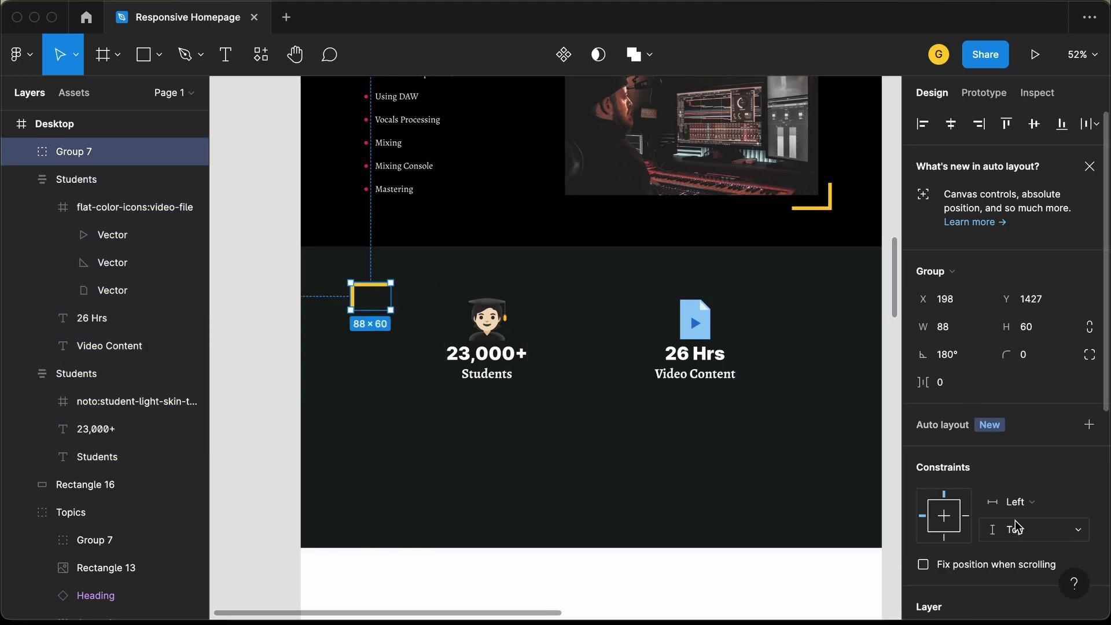
{"action": "scroll", "coordinate": [1015, 520], "scroll_direction": "down", "scroll_amount": 5}
{"action": "left_click", "coordinate": [923, 382]}
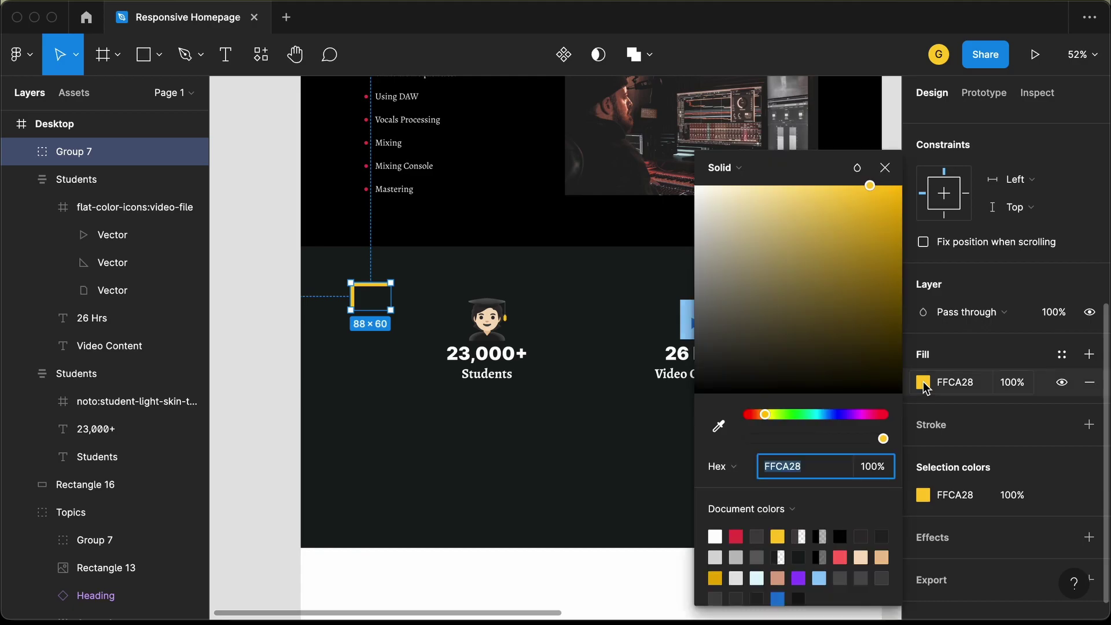
{"action": "left_click", "coordinate": [736, 536]}
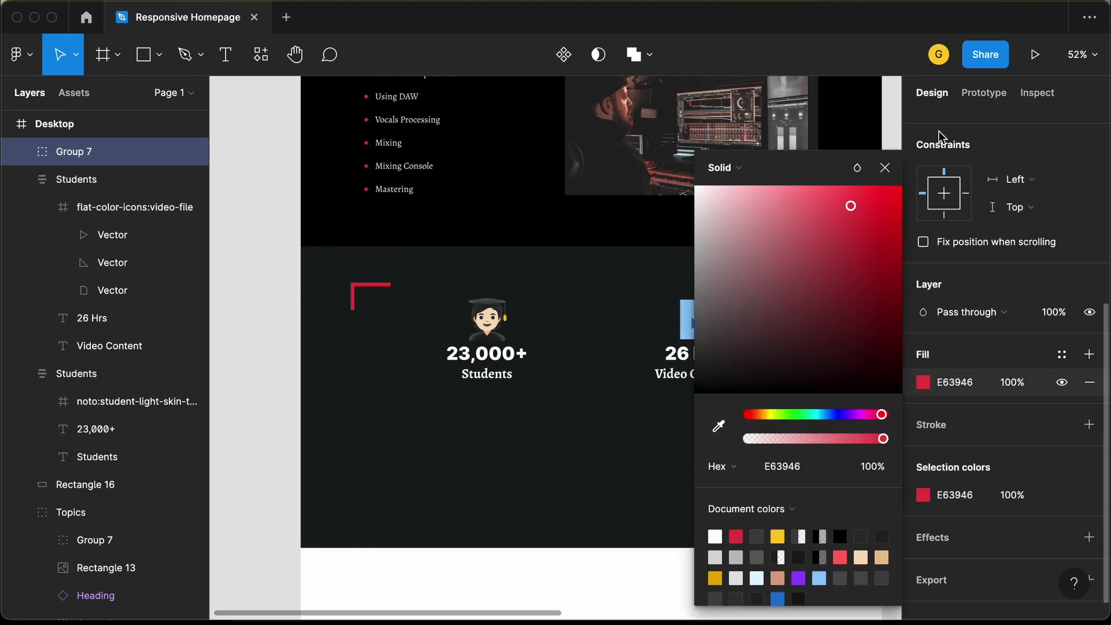
Step: Shorten the statistics section's background rectangle to 380 px high, leaving 80 px below the Students frame
{"action": "left_click", "coordinate": [522, 544]}
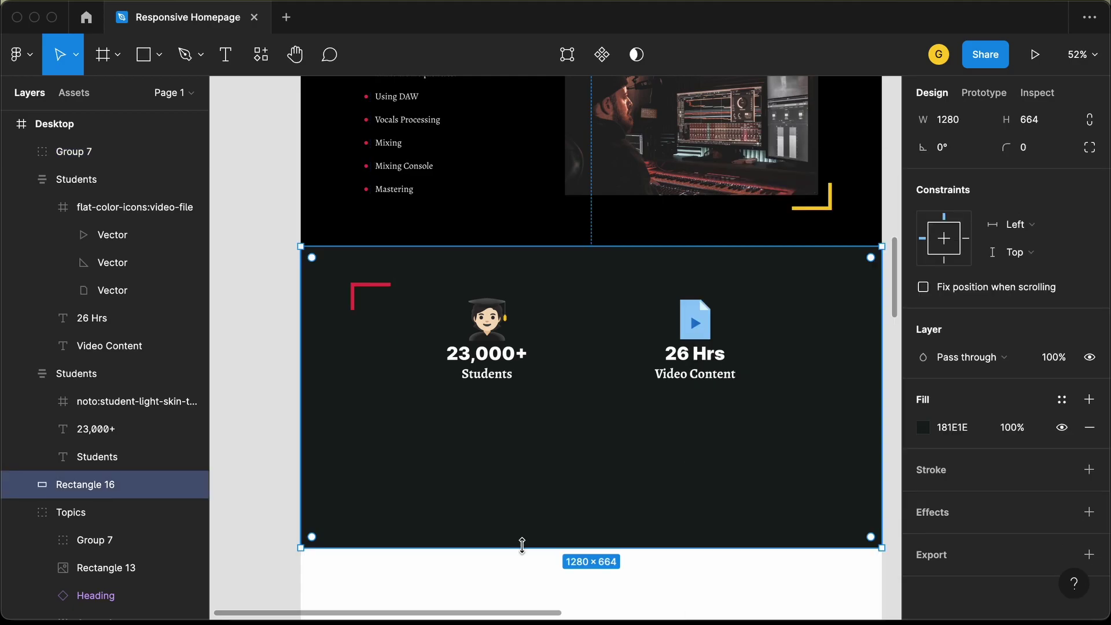
{"action": "left_click_drag", "start_coordinate": [522, 545], "coordinate": [533, 432]}
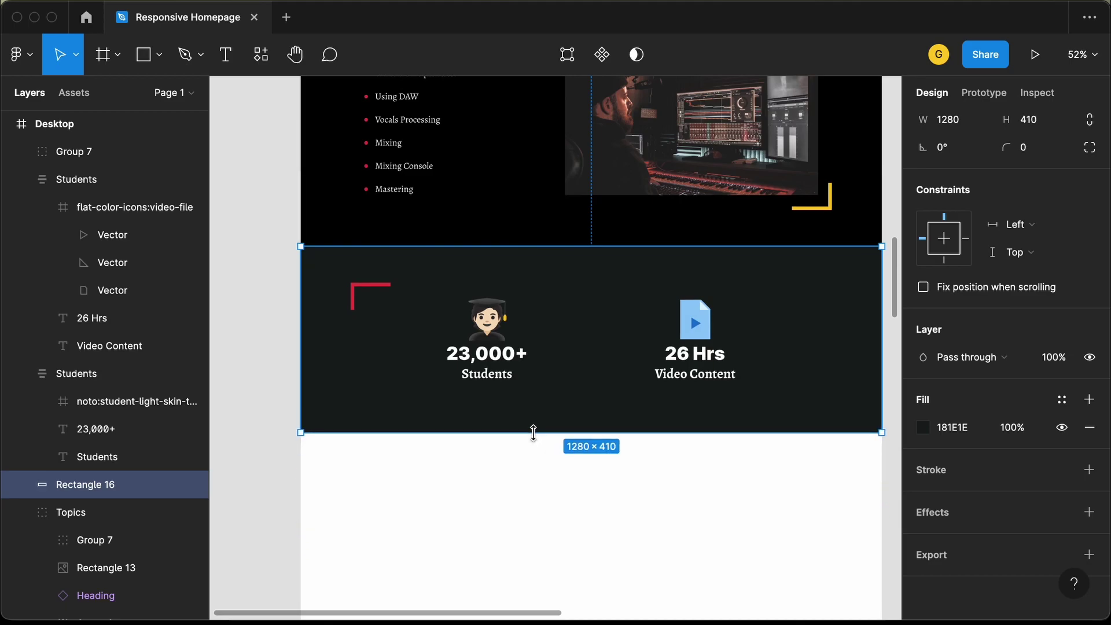
{"action": "key", "text": "alt"}
{"action": "mouse_move", "coordinate": [489, 376]}
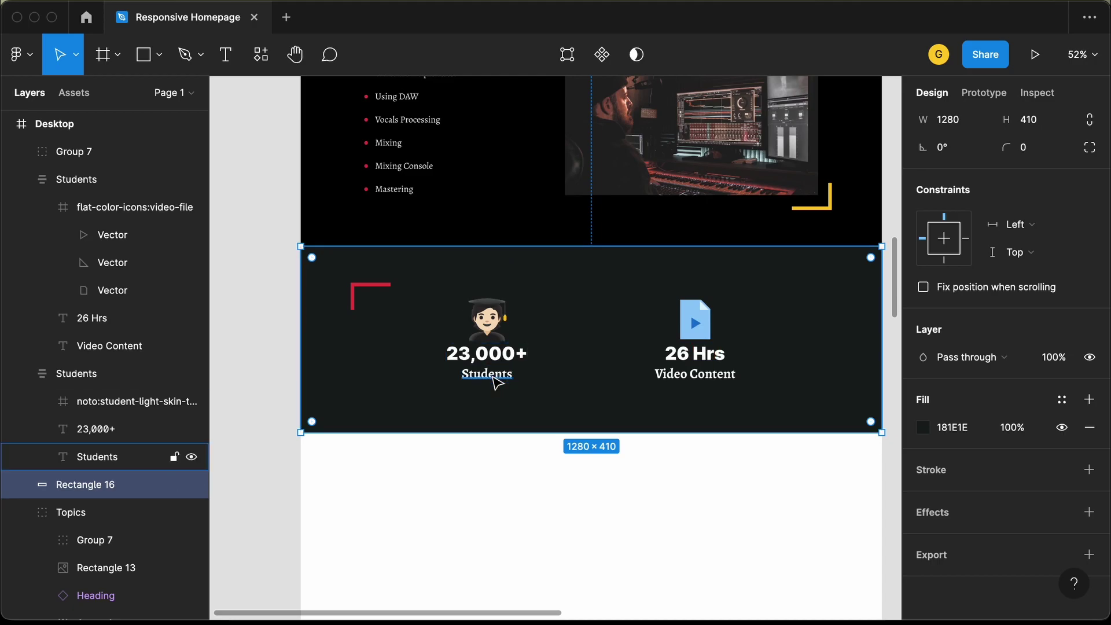
{"action": "left_click", "coordinate": [495, 377]}
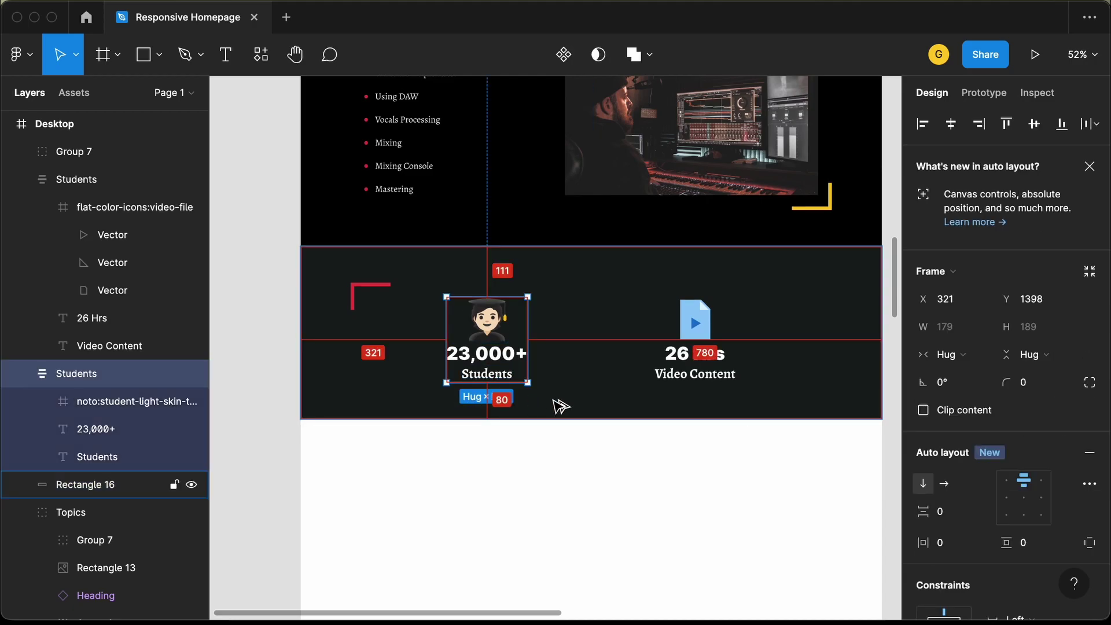
{"action": "scroll", "coordinate": [498, 480], "scroll_direction": "down", "scroll_amount": 3}
{"action": "left_click", "coordinate": [437, 484]}
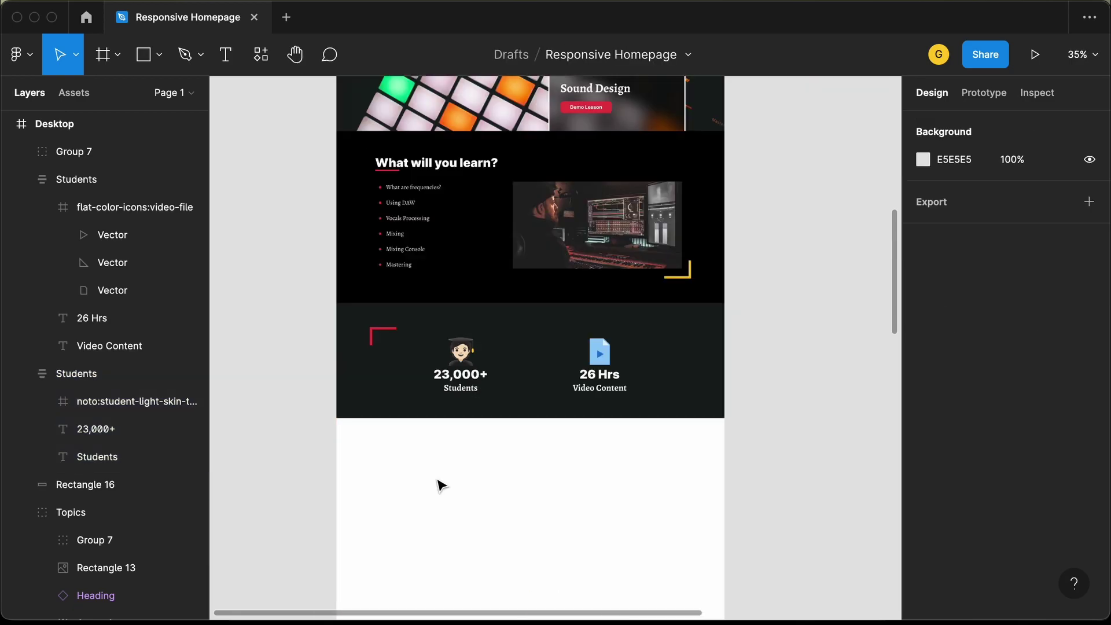
Step: Group the statistics section's background, corner bracket and both figure frames, and name the group Info
{"action": "key", "text": "super+Tab"}
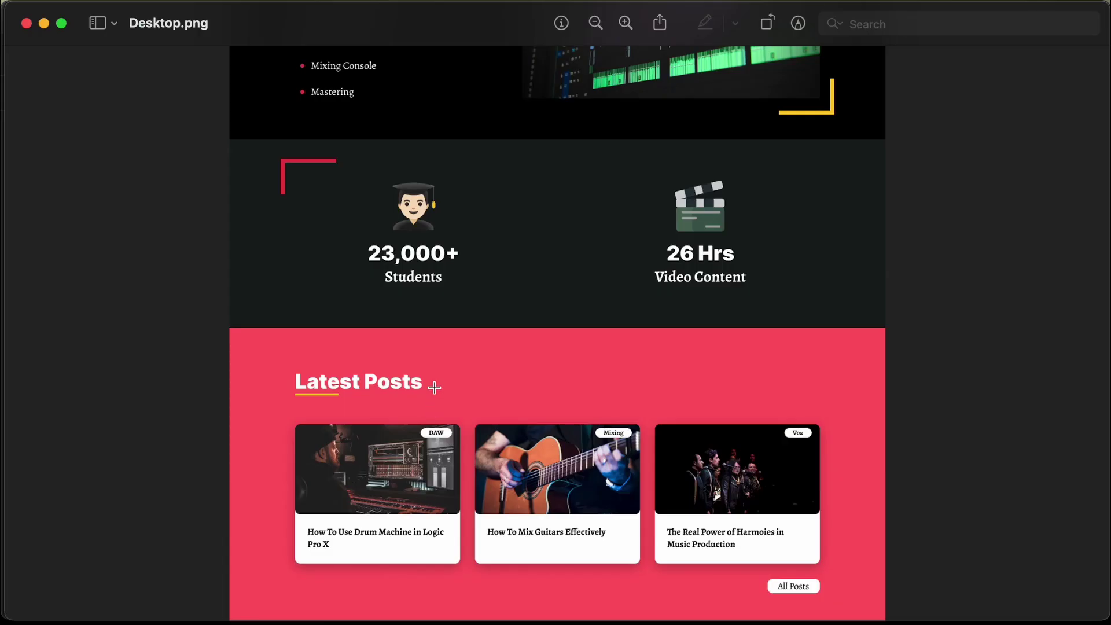
{"action": "scroll", "coordinate": [434, 388], "scroll_direction": "down", "scroll_amount": 2}
{"action": "key", "text": "super+Tab"}
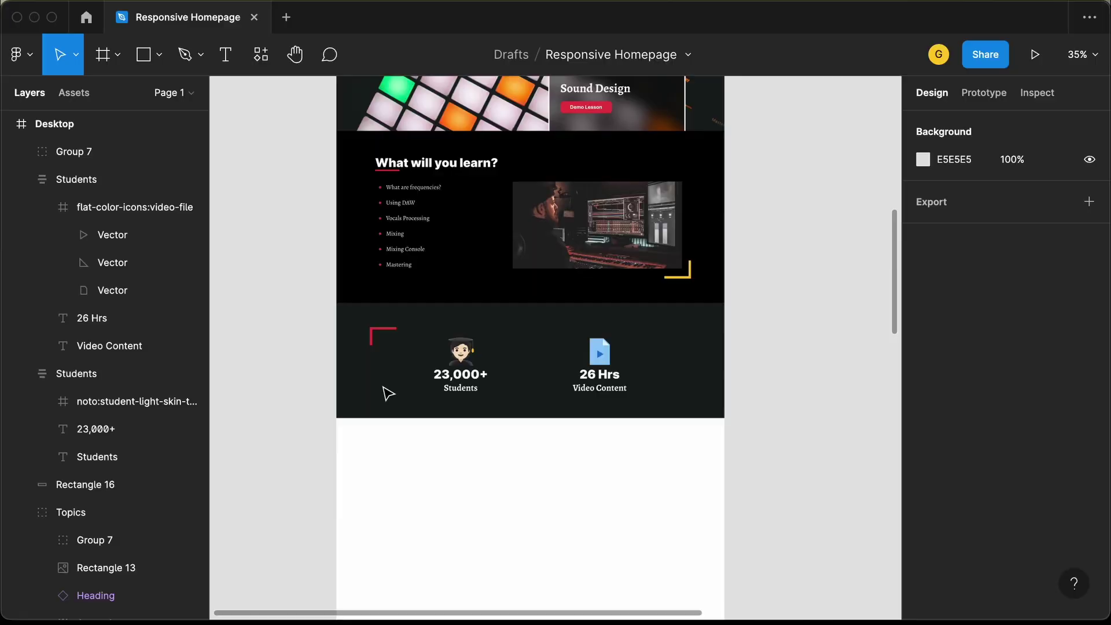
{"action": "scroll", "coordinate": [332, 369], "scroll_direction": "down", "scroll_amount": 1}
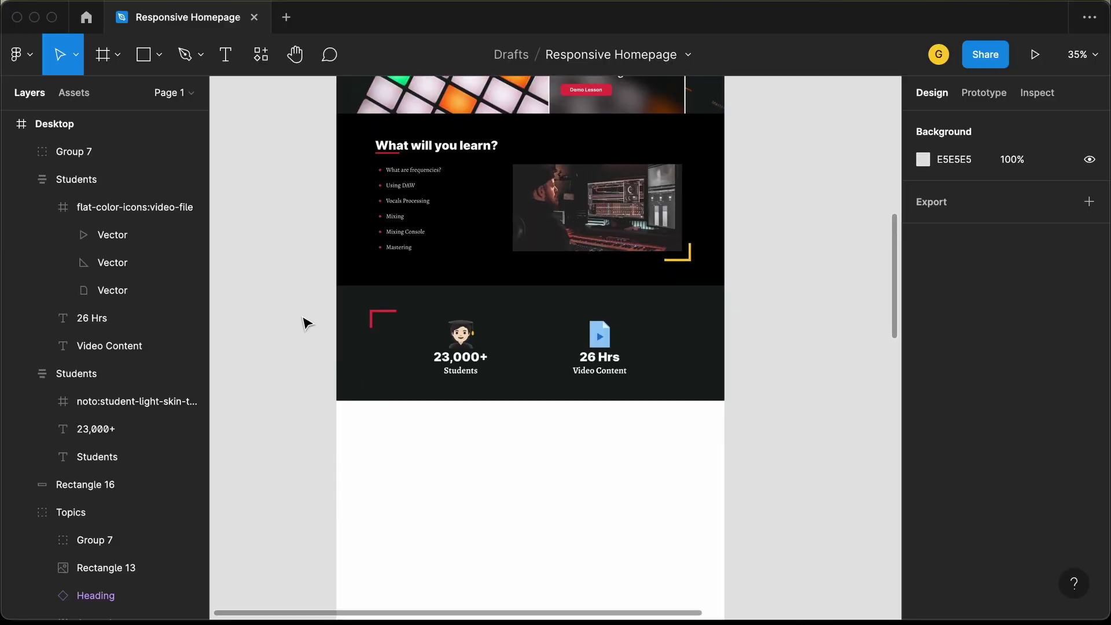
{"action": "left_click_drag", "start_coordinate": [311, 300], "coordinate": [786, 419]}
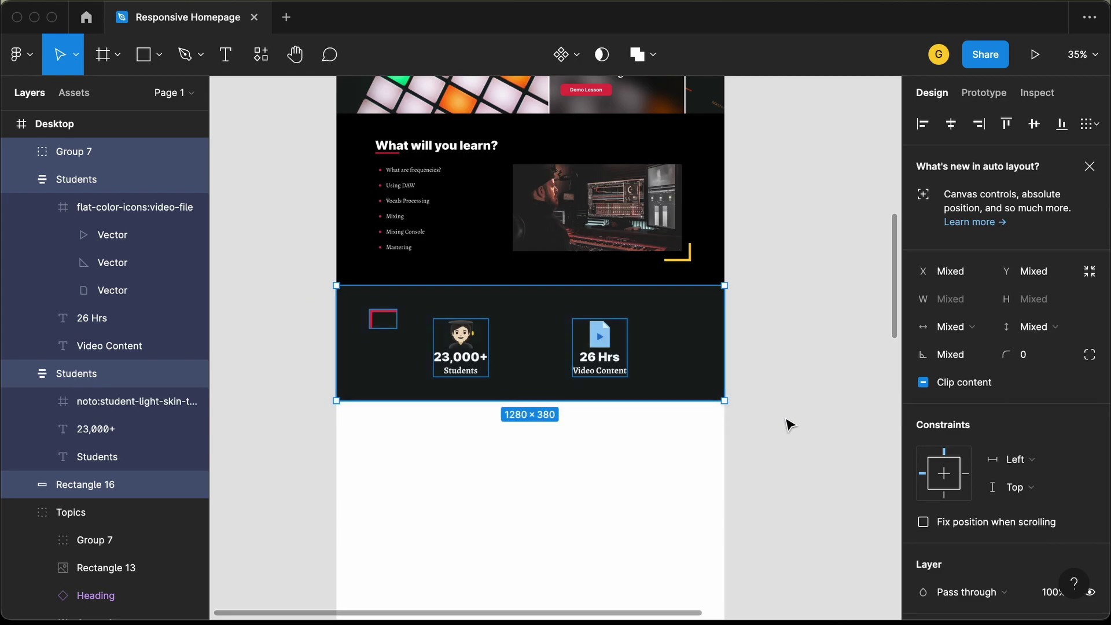
{"action": "key", "text": "super+g"}
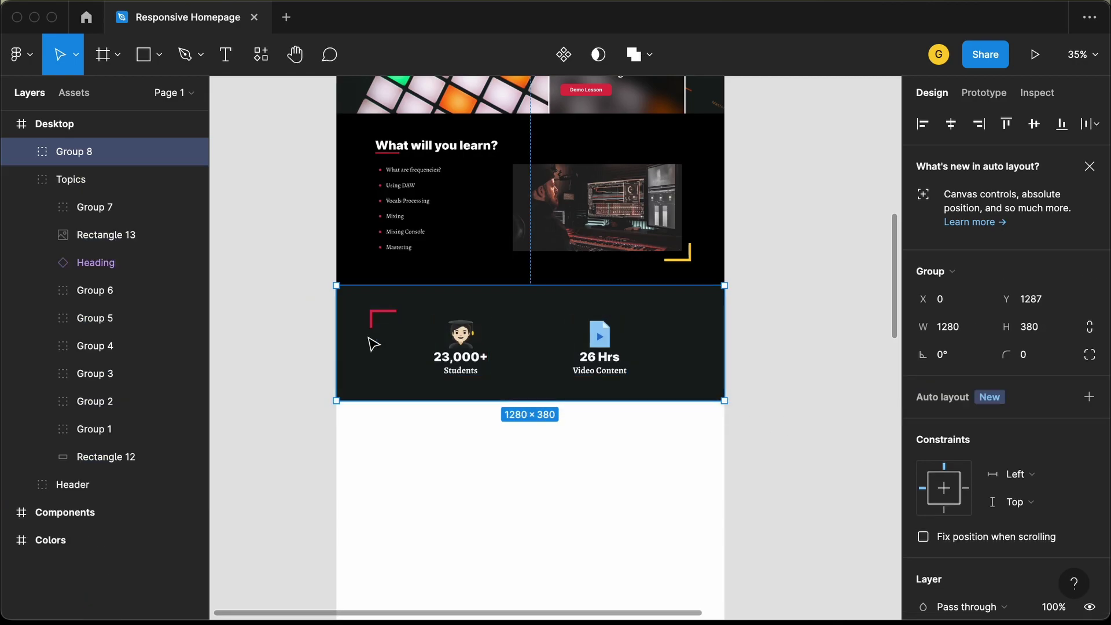
{"action": "double_click", "coordinate": [99, 156]}
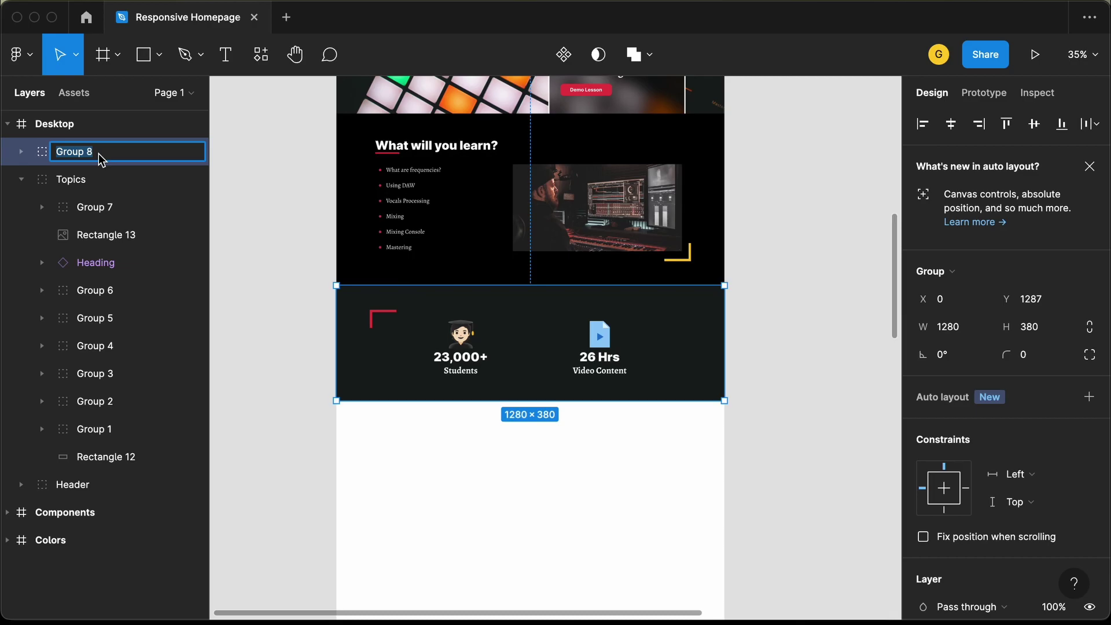
{"action": "key", "text": "BackSpace"}
{"action": "left_click", "coordinate": [21, 179]}
{"action": "left_click", "coordinate": [266, 295]}
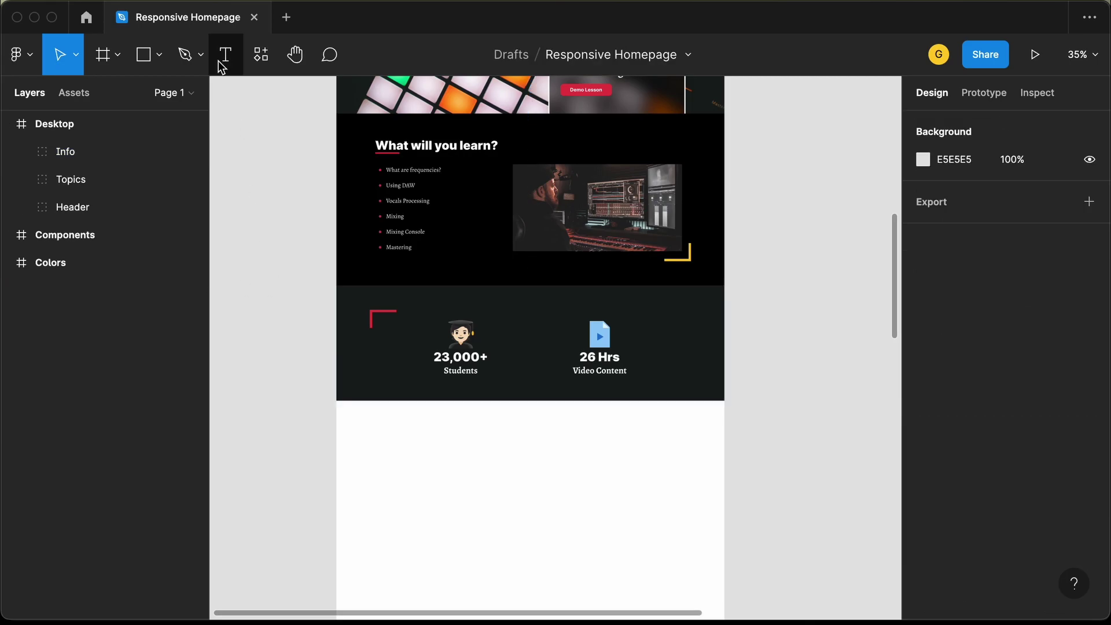
Step: Draw a full-width 1280 × 700 px rectangle directly below the Info section, at X 0, Y 1667
{"action": "key", "text": "r"}
{"action": "left_click", "coordinate": [404, 423]}
{"action": "left_click_drag", "start_coordinate": [404, 424], "coordinate": [732, 414]}
{"action": "left_click_drag", "start_coordinate": [627, 432], "coordinate": [640, 474]}
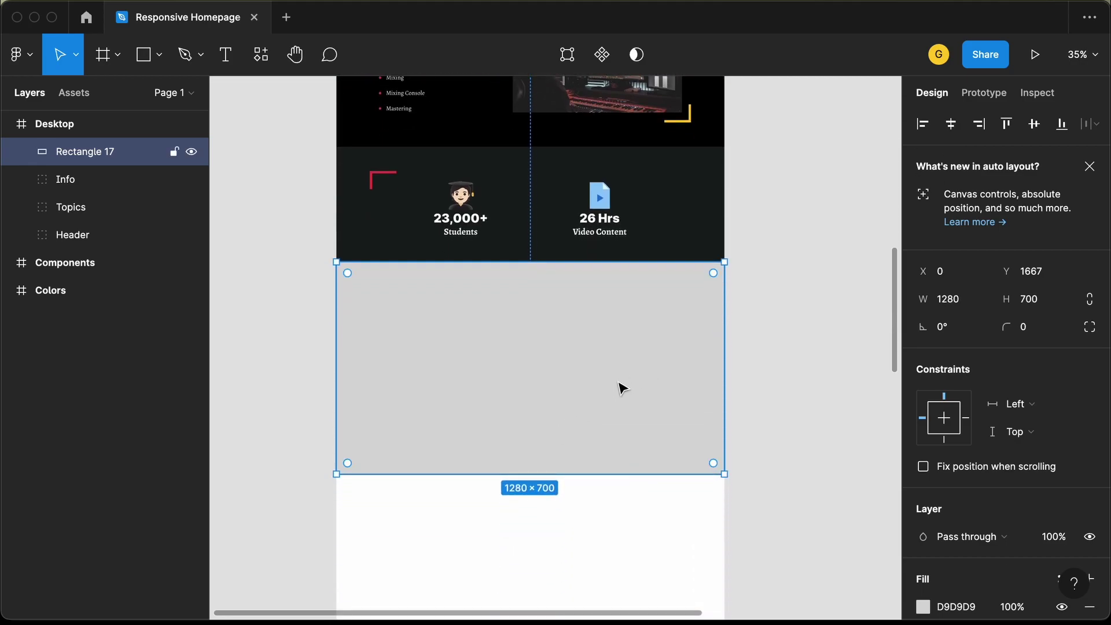
Step: Fill the new section rectangle with the coral color FF6864 sampled from the swatch in the Colors frame
{"action": "scroll", "coordinate": [821, 392], "scroll_direction": "down", "scroll_amount": 6}
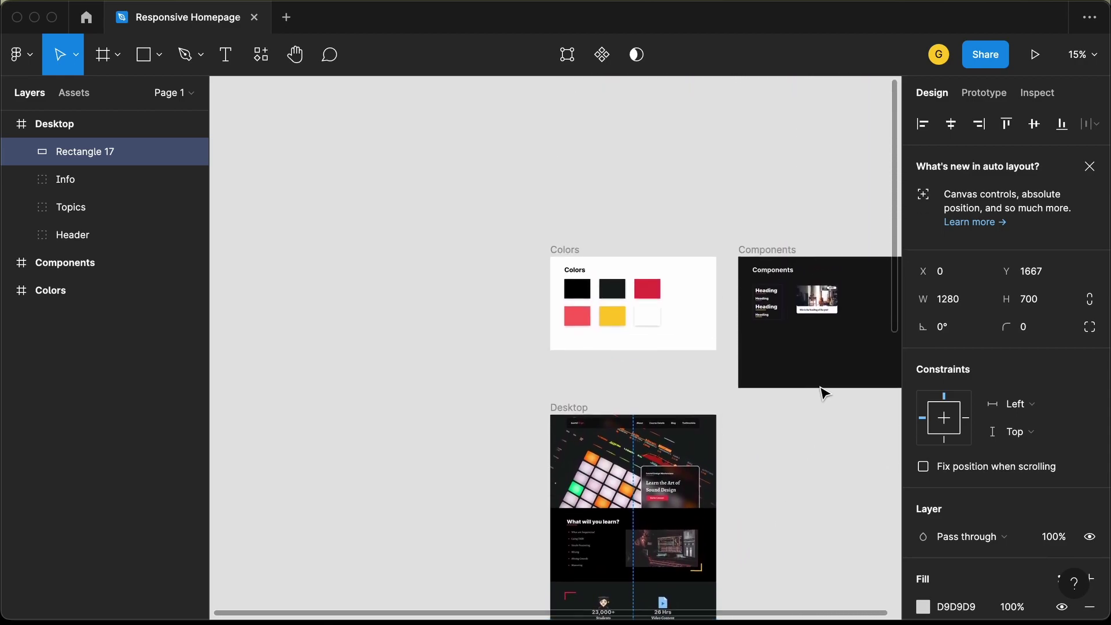
{"action": "scroll", "coordinate": [821, 392], "scroll_direction": "down", "scroll_amount": 2}
{"action": "scroll", "coordinate": [821, 391], "scroll_direction": "right", "scroll_amount": 1}
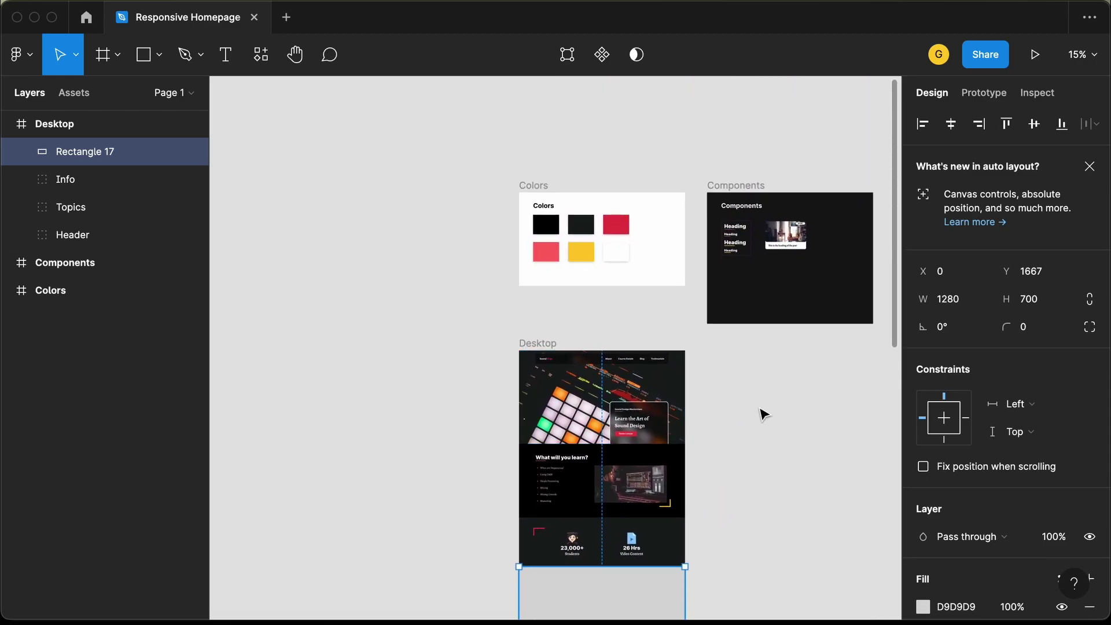
{"action": "scroll", "coordinate": [764, 414], "scroll_direction": "down", "scroll_amount": 3}
{"action": "scroll", "coordinate": [764, 414], "scroll_direction": "right", "scroll_amount": 1}
{"action": "scroll", "coordinate": [926, 602], "scroll_direction": "down", "scroll_amount": 2}
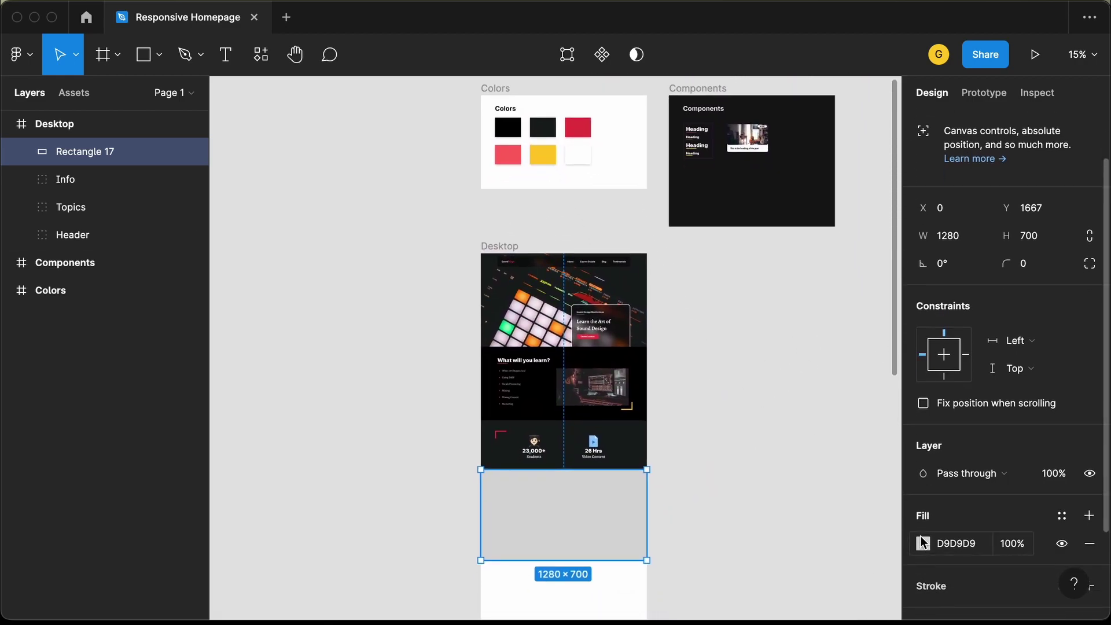
{"action": "left_click", "coordinate": [922, 543]}
{"action": "left_click", "coordinate": [718, 428]}
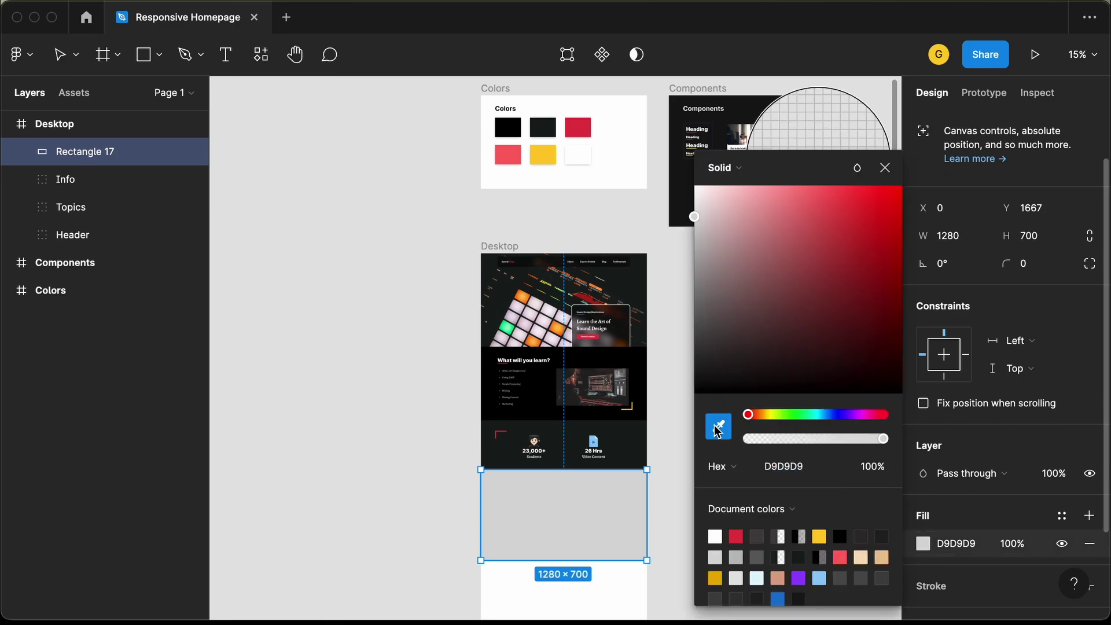
{"action": "left_click", "coordinate": [512, 153]}
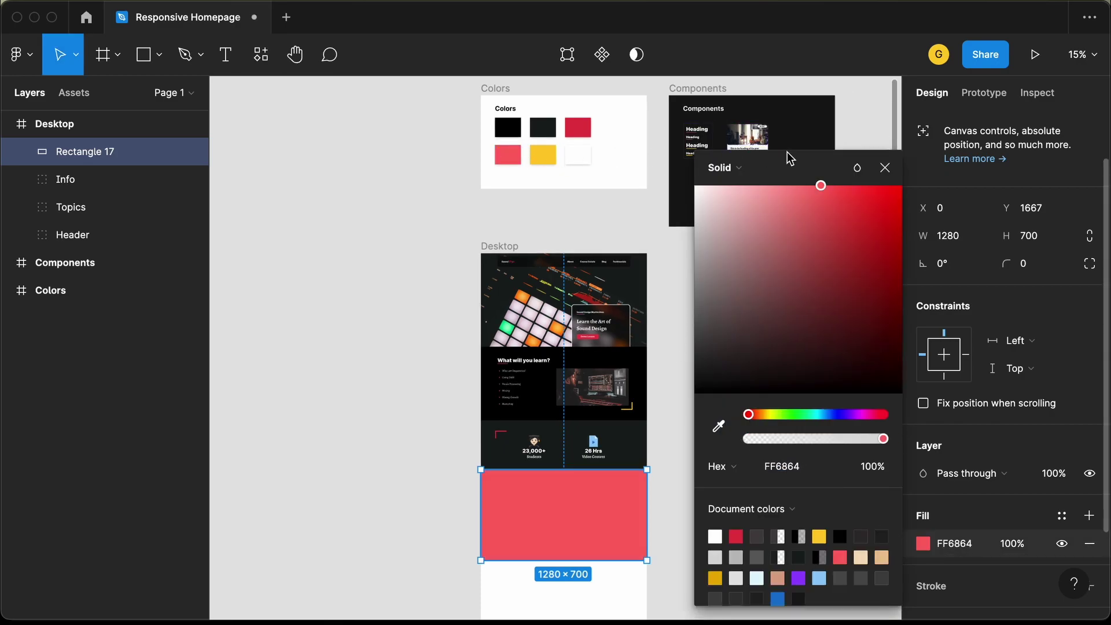
{"action": "left_click", "coordinate": [885, 168]}
Step: Check the Latest Posts section in Desktop.png, and place a Heading component in the coral section at about X 137, Y 1759
{"action": "scroll", "coordinate": [703, 385], "scroll_direction": "up", "scroll_amount": 5}
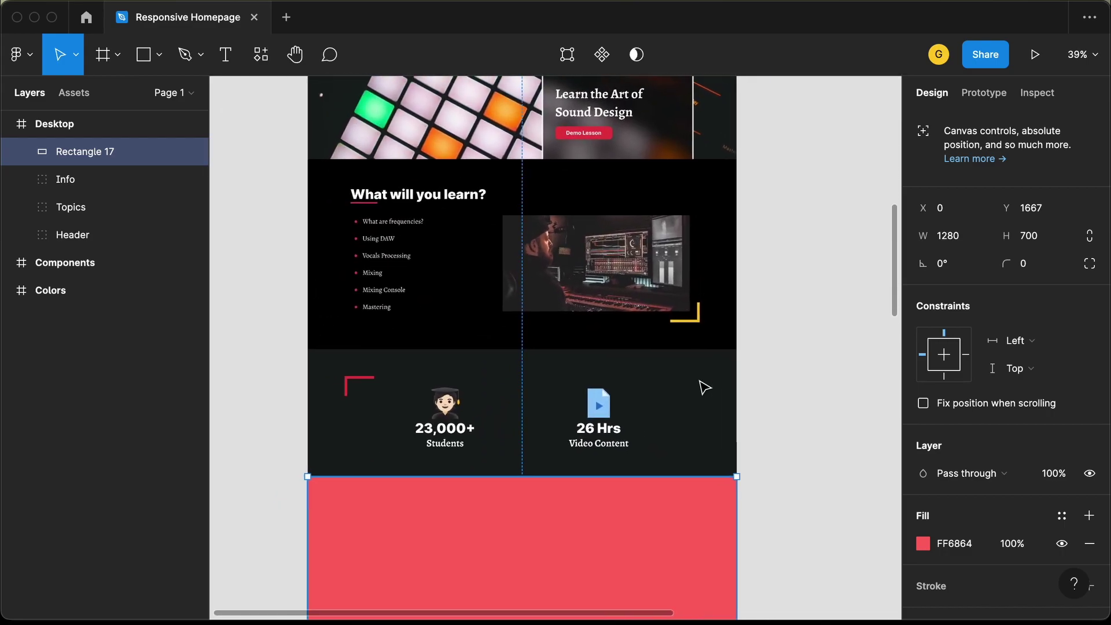
{"action": "scroll", "coordinate": [703, 386], "scroll_direction": "up", "scroll_amount": 2}
{"action": "scroll", "coordinate": [703, 387], "scroll_direction": "down", "scroll_amount": 4}
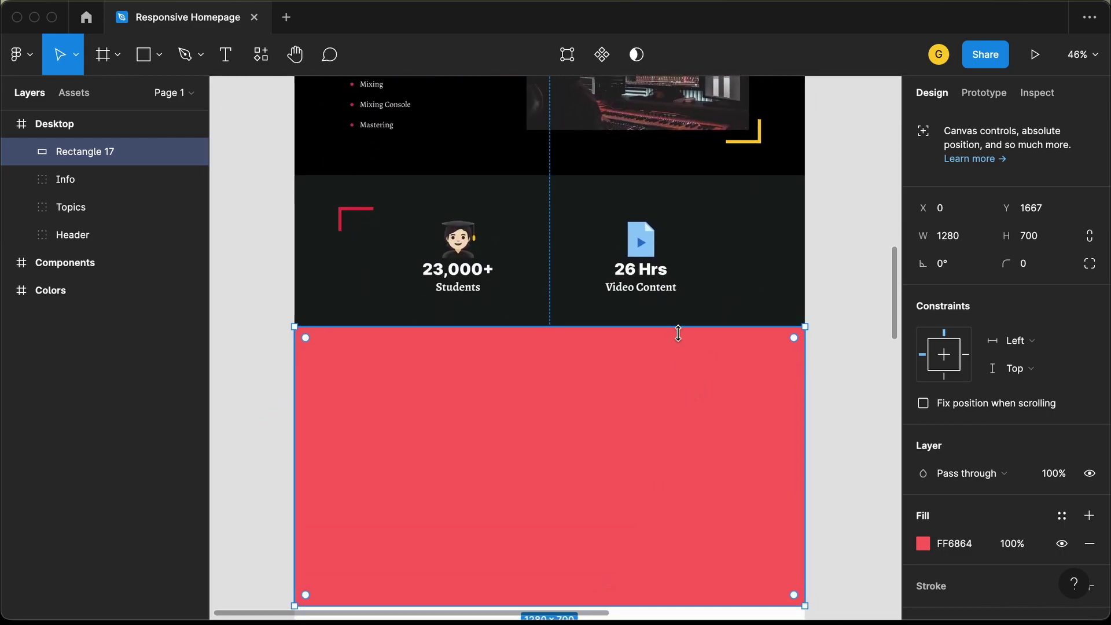
{"action": "key", "text": "super+Tab"}
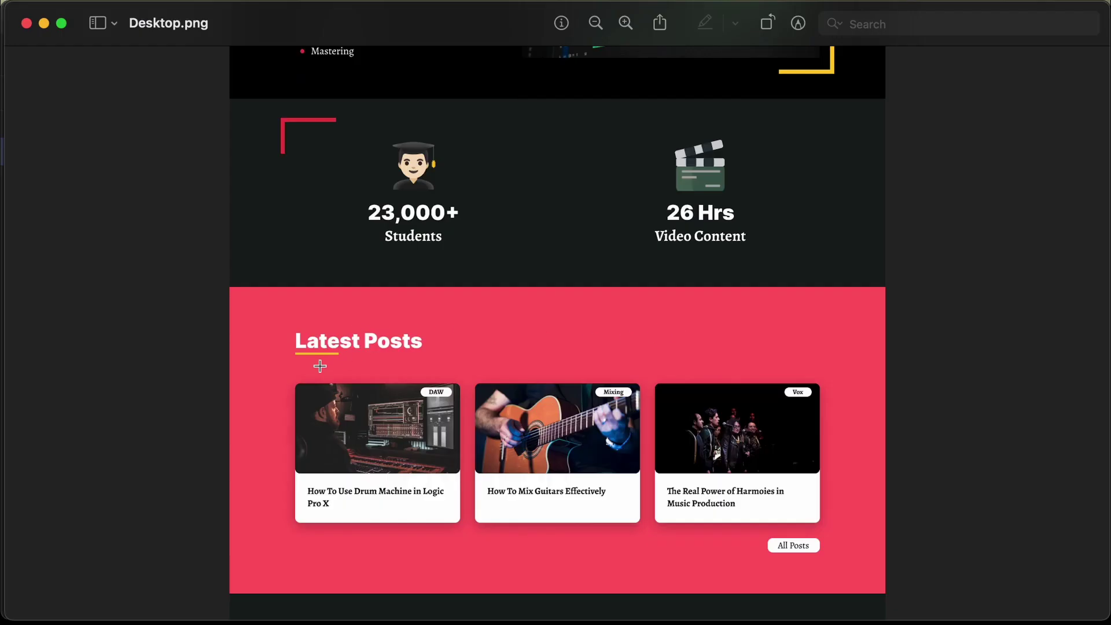
{"action": "key", "text": "super+Tab"}
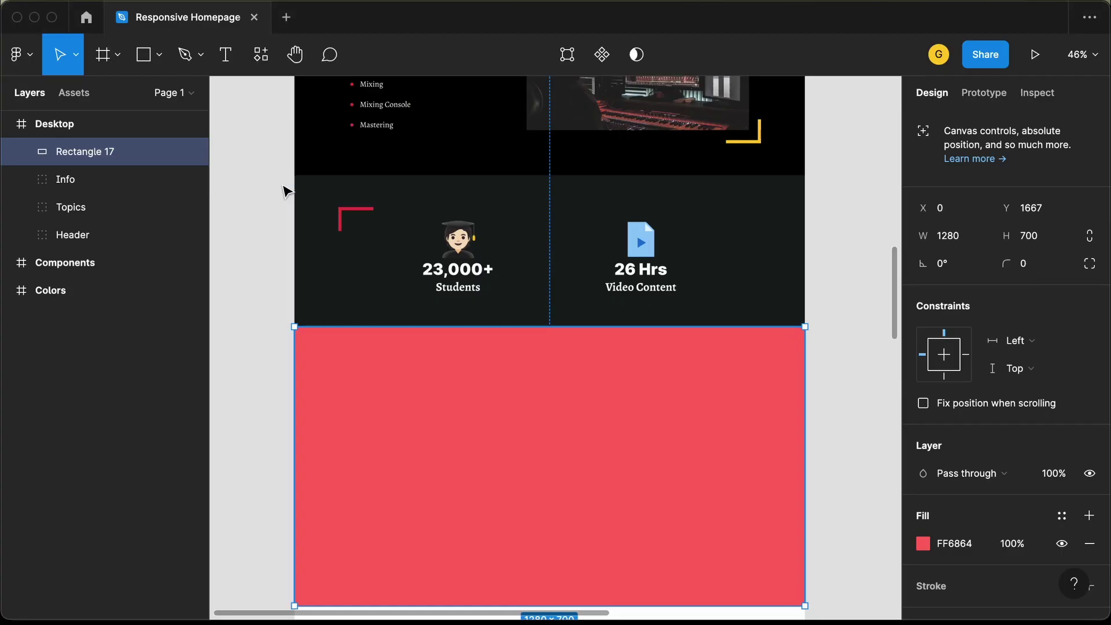
{"action": "left_click", "coordinate": [74, 94]}
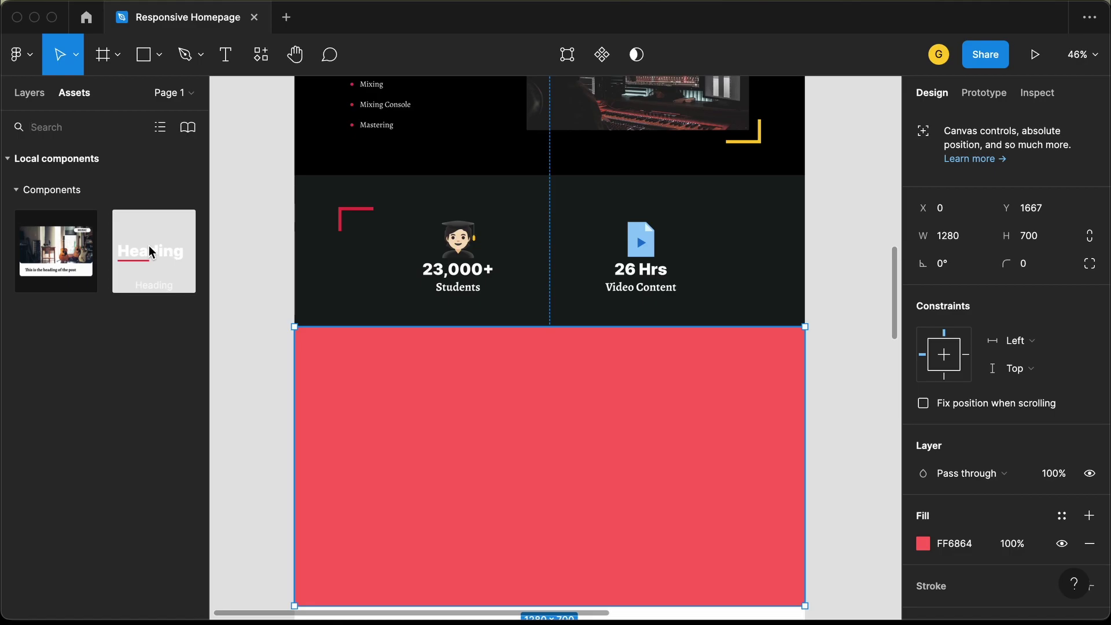
{"action": "left_click_drag", "start_coordinate": [150, 251], "coordinate": [382, 374]}
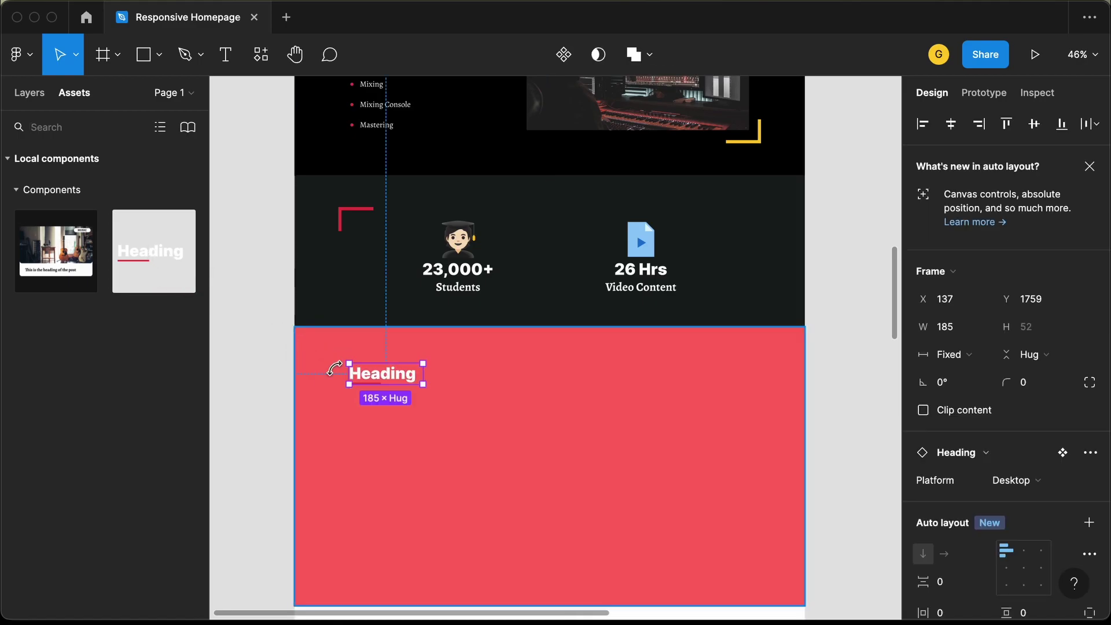
Step: Nudge the heading left until it sits 128 px from the coral section's left edge
{"action": "key", "text": "alt"}
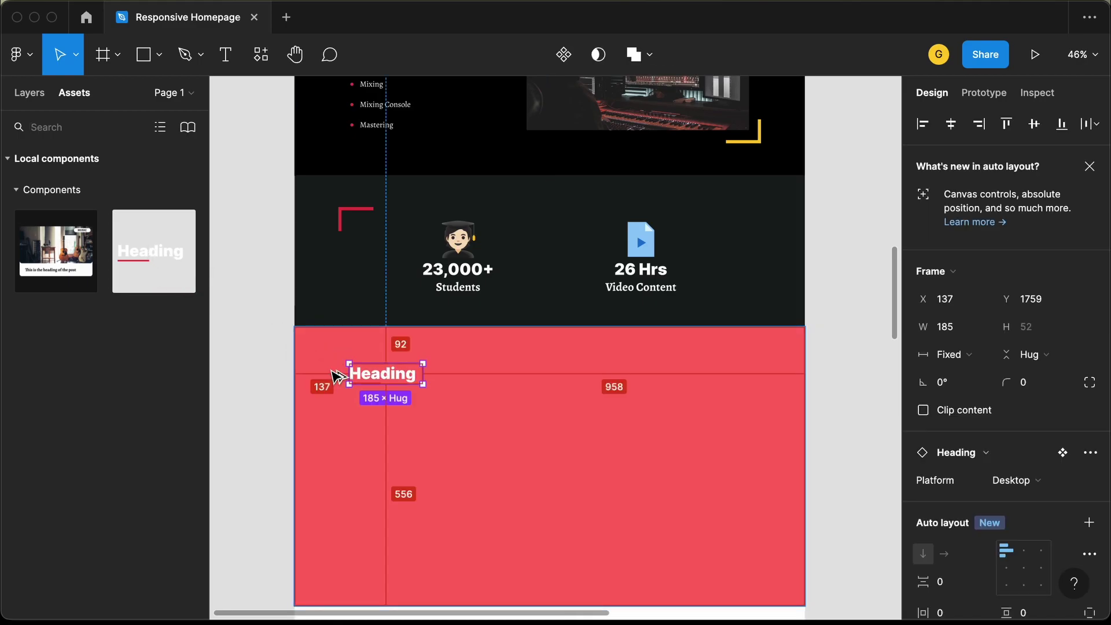
{"action": "key", "text": "Left"}
{"action": "key", "text": "Left"}
{"action": "key", "text": "Left"}
{"action": "key", "text": "Left"}
{"action": "key", "text": "Left"}
{"action": "key", "text": "Left"}
{"action": "key", "text": "Left"}
{"action": "key", "text": "Left"}
{"action": "key", "text": "Left"}
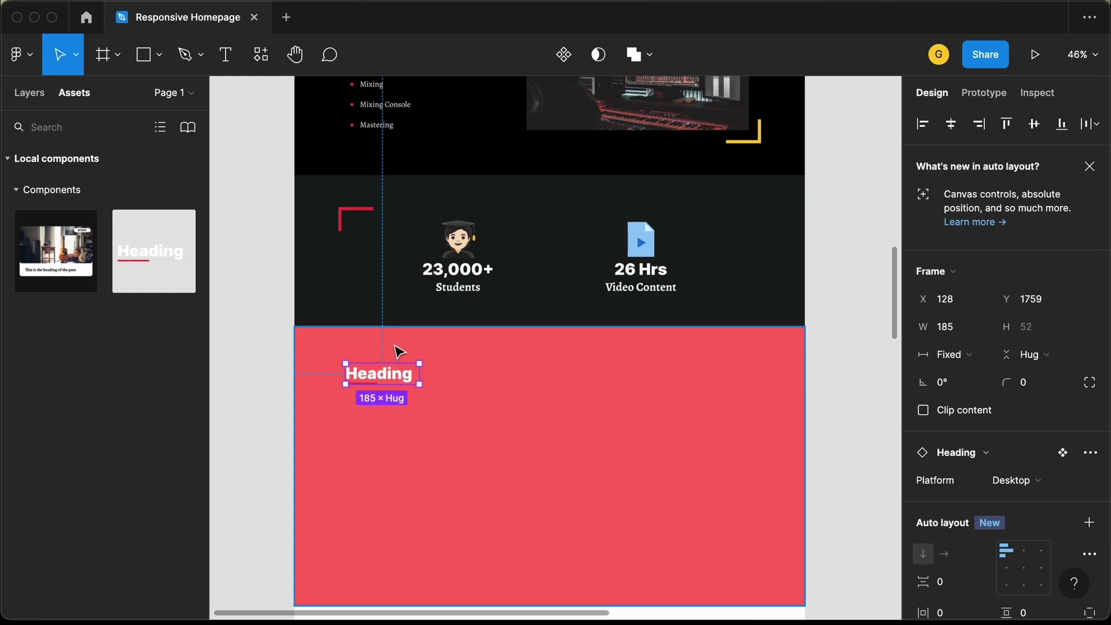
Step: Nudge the heading up to Y 1747 so it sits 80 px below the coral section's top edge
{"action": "key", "text": "alt"}
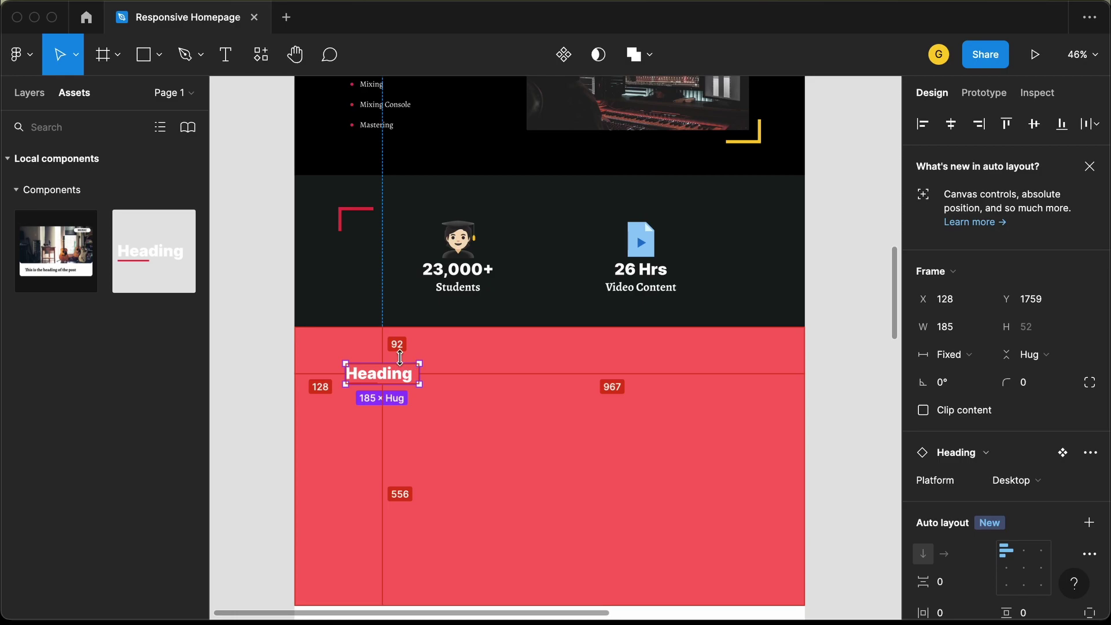
{"action": "key", "text": "alt"}
{"action": "key", "text": "Up"}
{"action": "key", "text": "Up"}
{"action": "key", "text": "Up"}
{"action": "key", "text": "Up"}
{"action": "key", "text": "Up"}
{"action": "key", "text": "Up"}
{"action": "key", "text": "Up"}
{"action": "key", "text": "Up"}
{"action": "key", "text": "Up"}
{"action": "key", "text": "Up"}
{"action": "key", "text": "Up"}
{"action": "key", "text": "Up"}
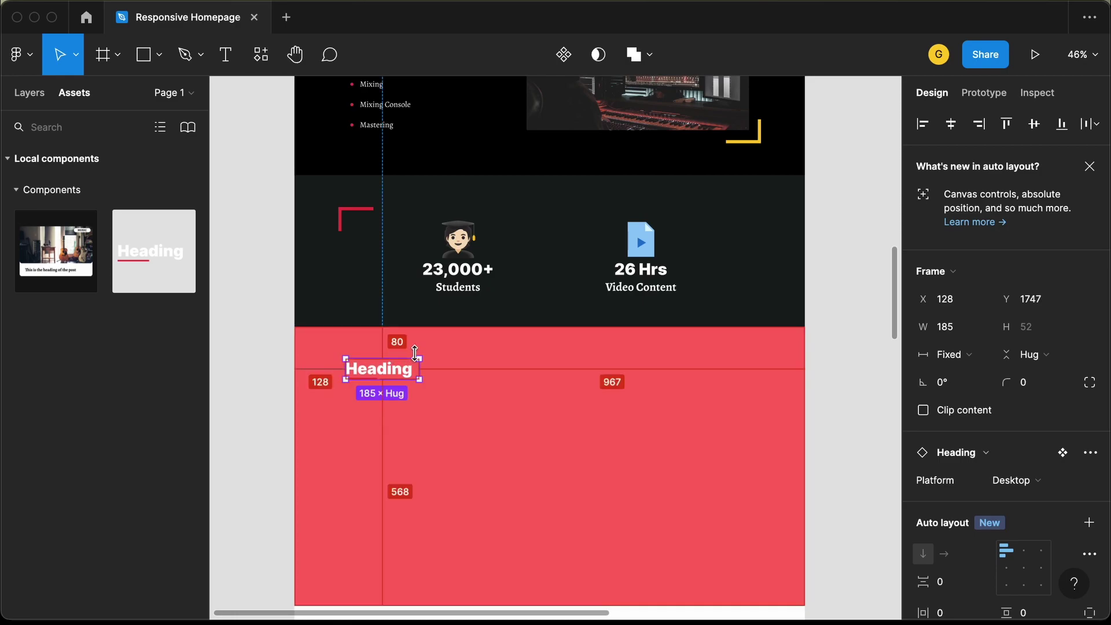
Step: Change the heading text to "Latest Posts" and widen the heading to 1024 px
{"action": "double_click", "coordinate": [393, 378]}
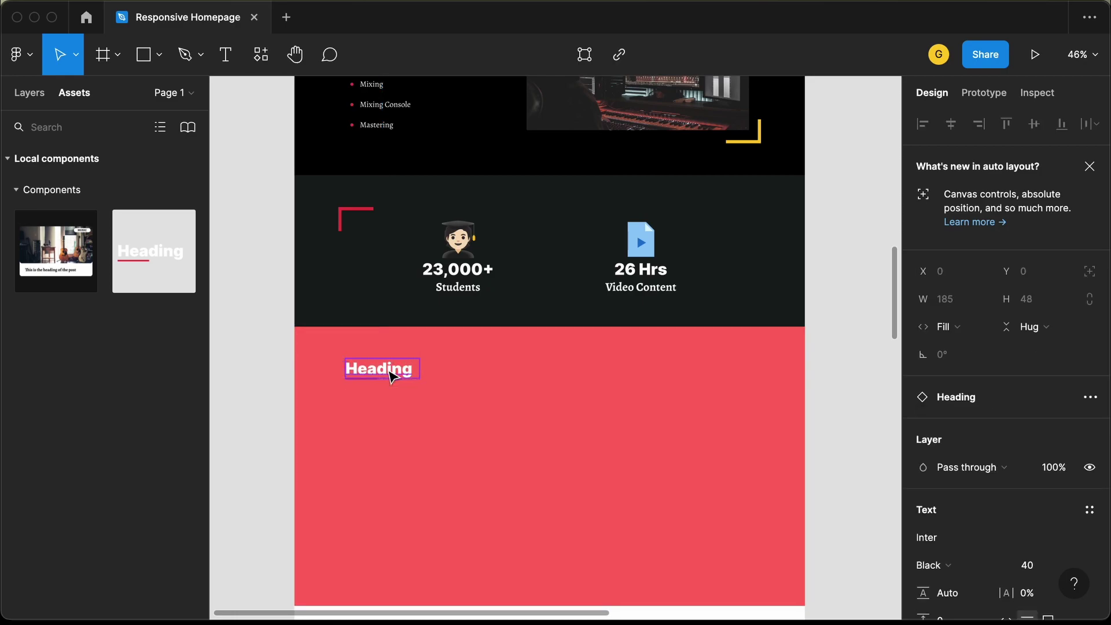
{"action": "double_click", "coordinate": [388, 368]}
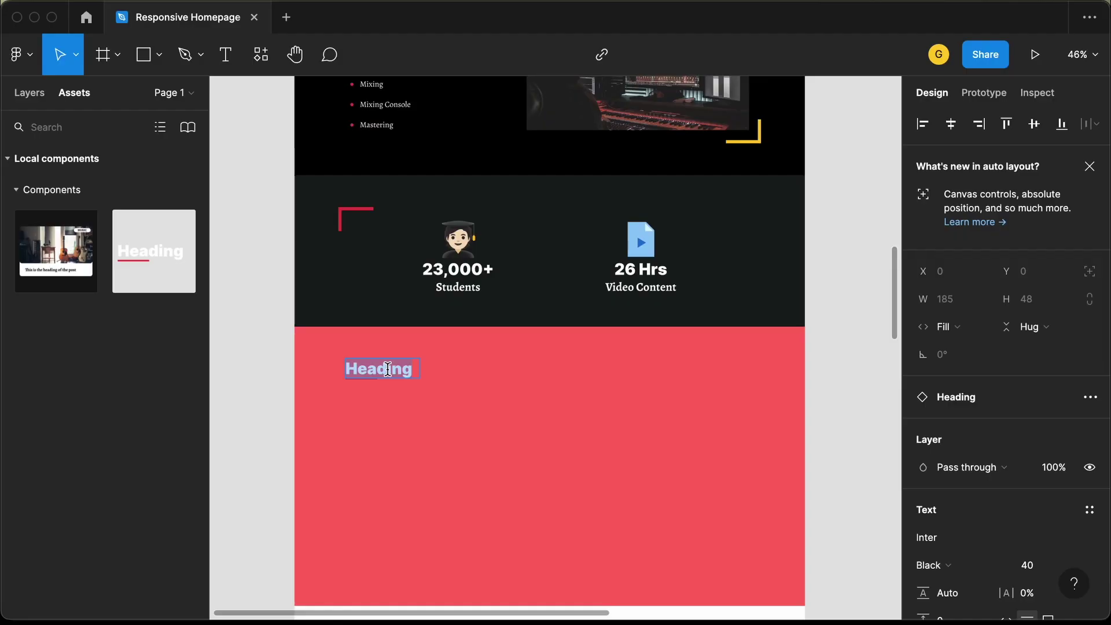
{"action": "type", "text": "Latest Posts"}
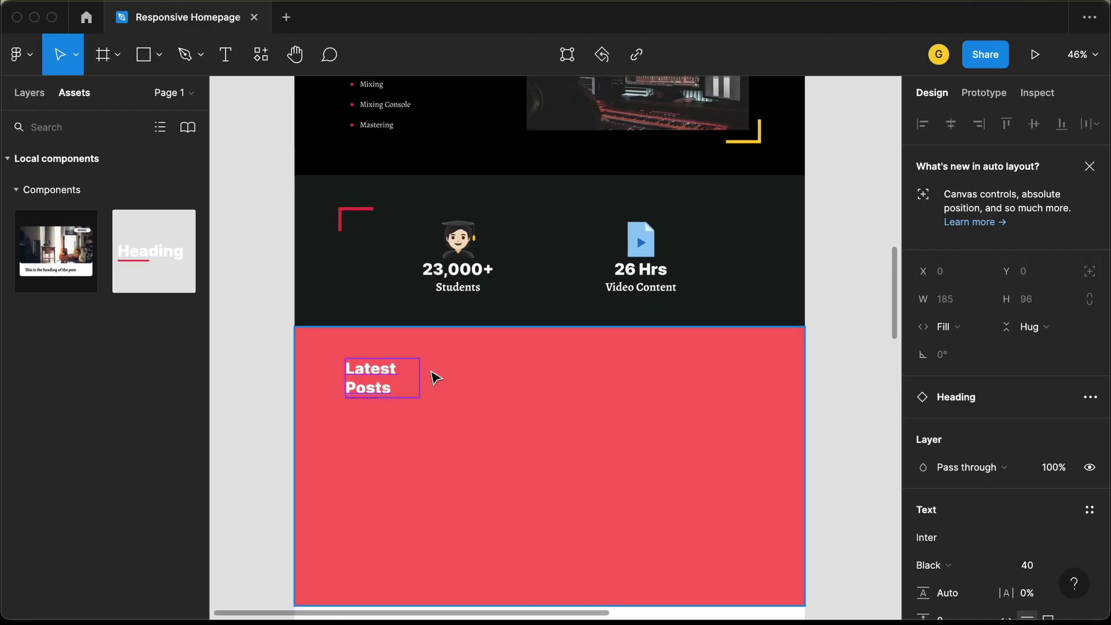
{"action": "left_click", "coordinate": [420, 371]}
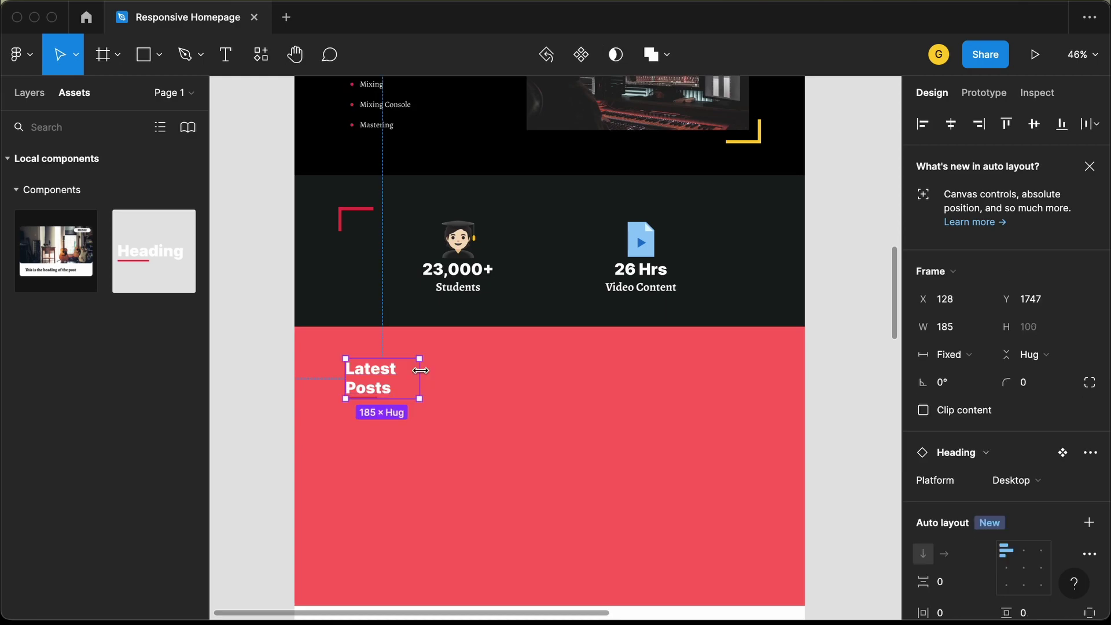
{"action": "left_click_drag", "start_coordinate": [418, 370], "coordinate": [753, 371]}
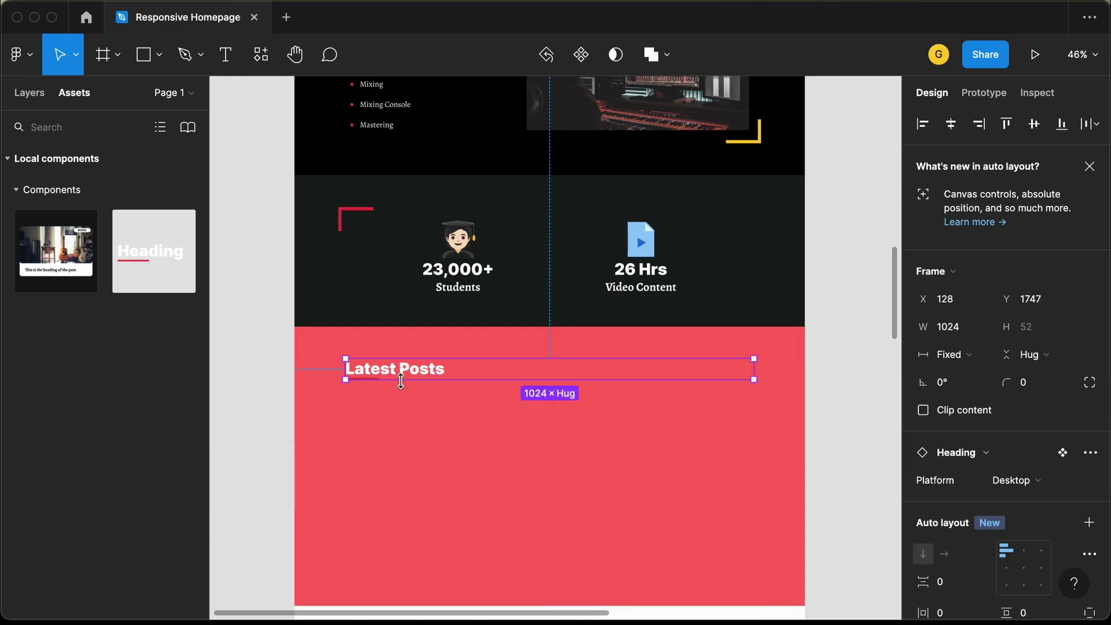
Step: Check the Latest Posts section in Desktop.png, and switch the Latest Posts heading to the Desktop - Light variant
{"action": "key", "text": "super+Tab"}
{"action": "key", "text": "super+Tab"}
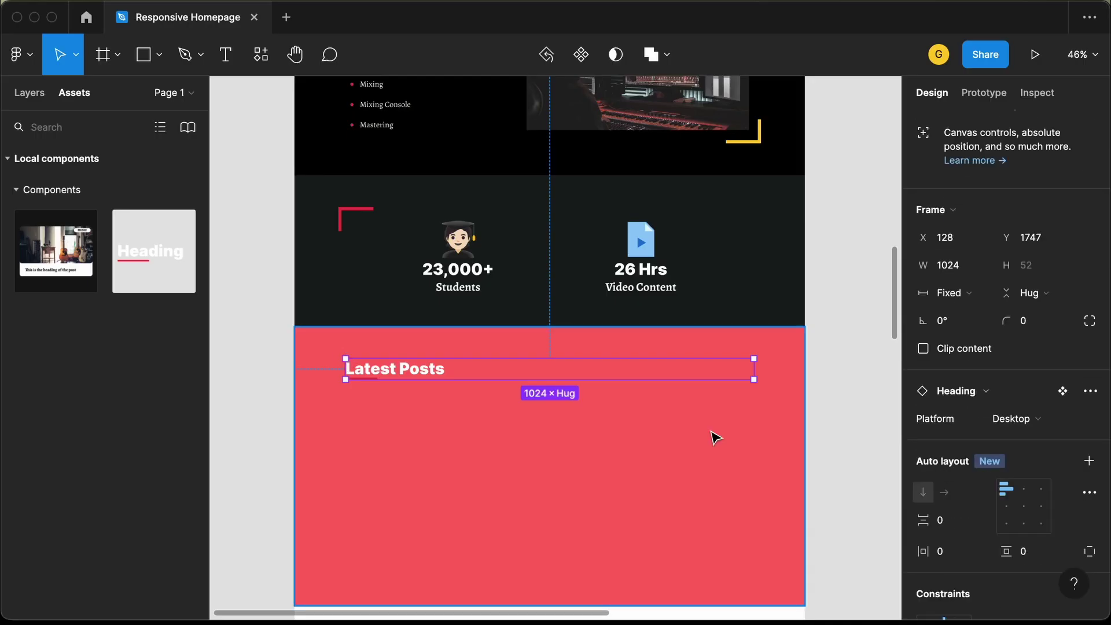
{"action": "left_click", "coordinate": [1046, 418]}
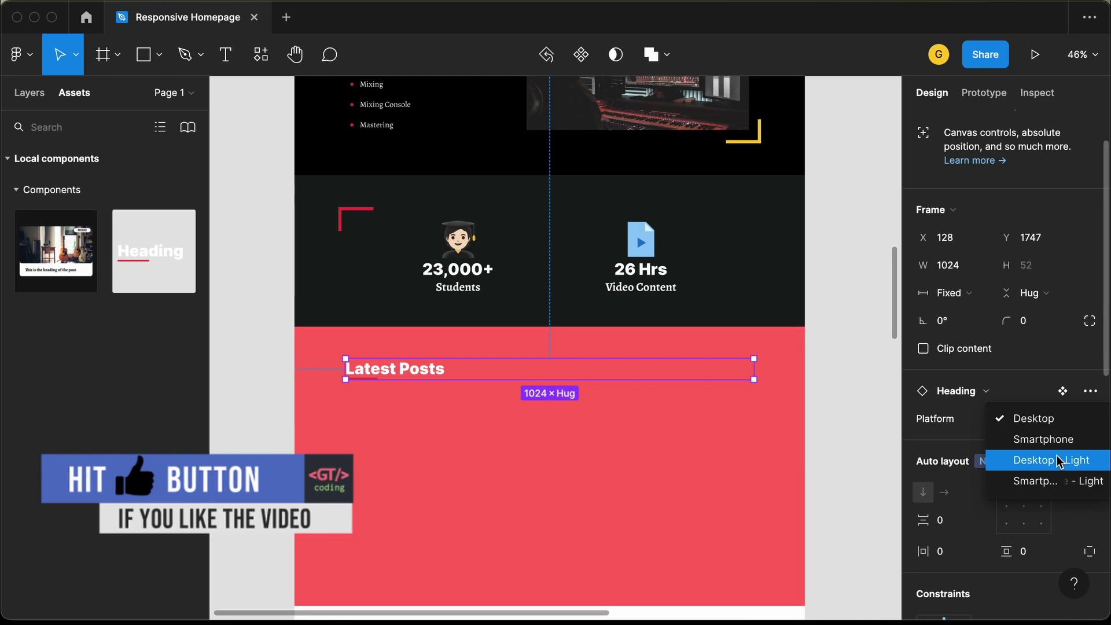
{"action": "left_click", "coordinate": [1059, 460]}
{"action": "left_click", "coordinate": [258, 435]}
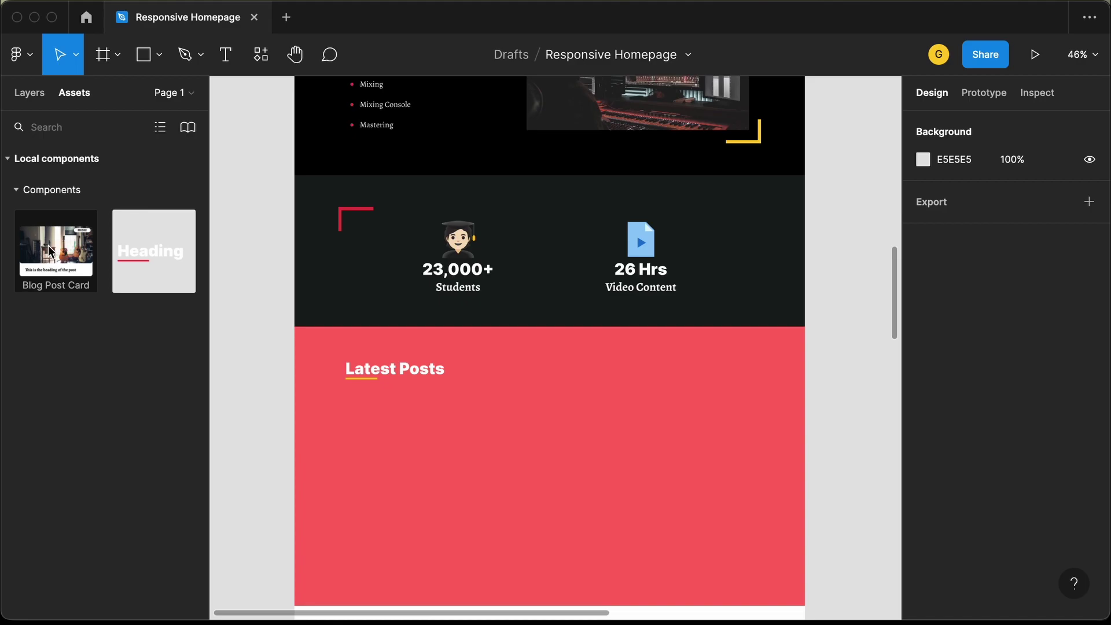
Step: Place a Blog Post Card component below the Latest Posts heading at X 128, Y 1839
{"action": "left_click_drag", "start_coordinate": [50, 250], "coordinate": [413, 430]}
{"action": "scroll", "coordinate": [375, 439], "scroll_direction": "up", "scroll_amount": 2}
{"action": "scroll", "coordinate": [413, 430], "scroll_direction": "up", "scroll_amount": 3}
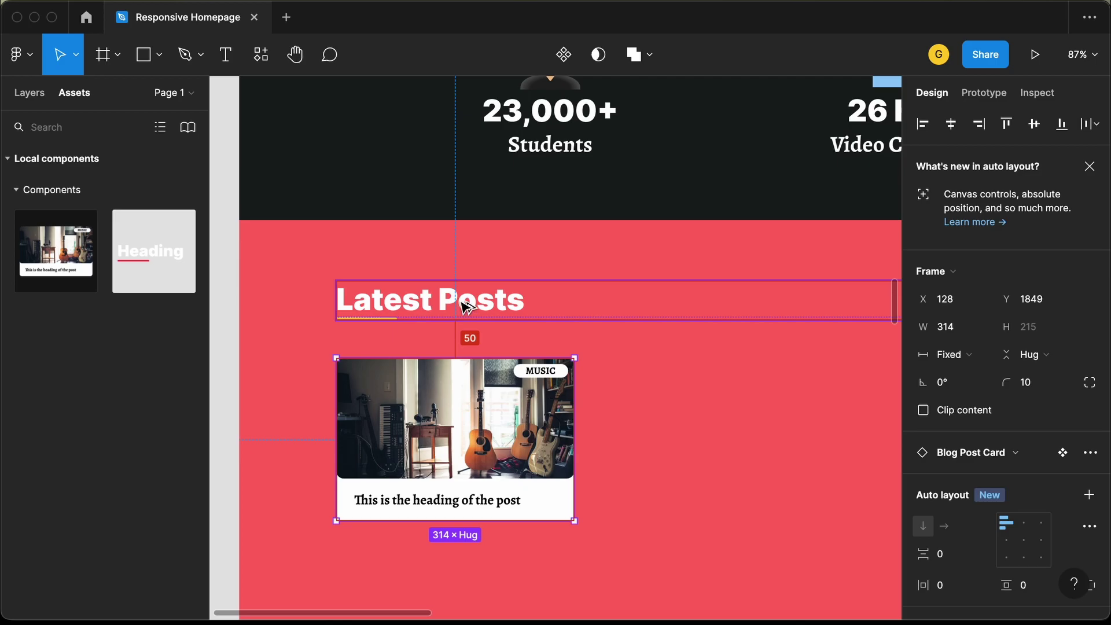
{"action": "key", "text": "shift+Up"}
Step: Duplicate the blog post card twice along the same row at equal spacing, with the third card at X 838
{"action": "scroll", "coordinate": [548, 415], "scroll_direction": "down", "scroll_amount": 3}
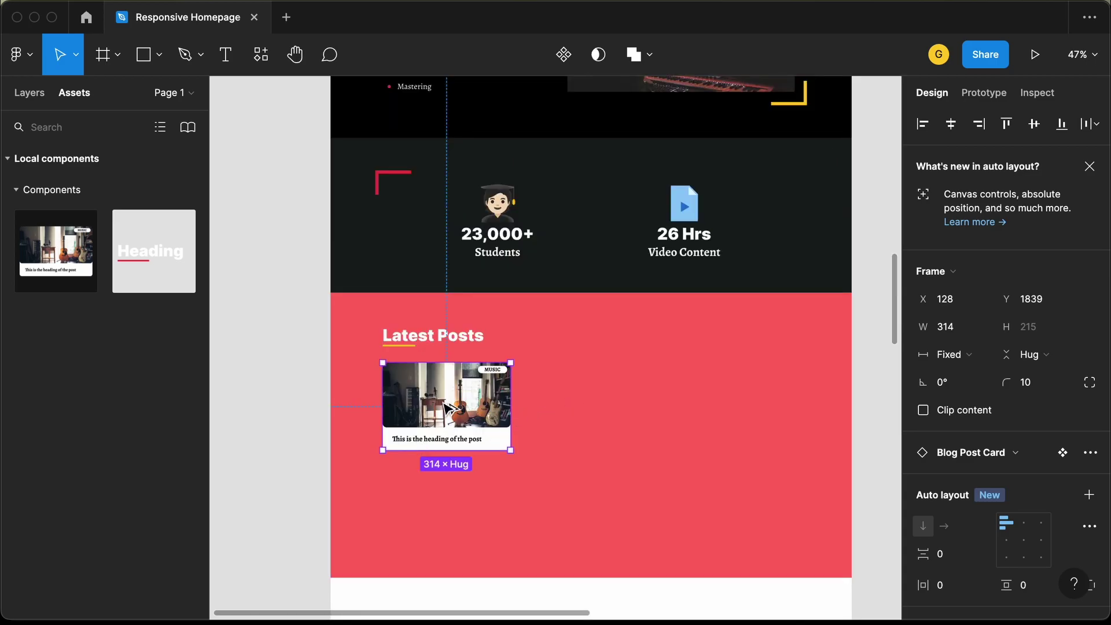
{"action": "left_click_drag", "start_coordinate": [449, 408], "coordinate": [588, 399]}
{"action": "key", "text": "super+d"}
{"action": "scroll", "coordinate": [355, 449], "scroll_direction": "down", "scroll_amount": 2}
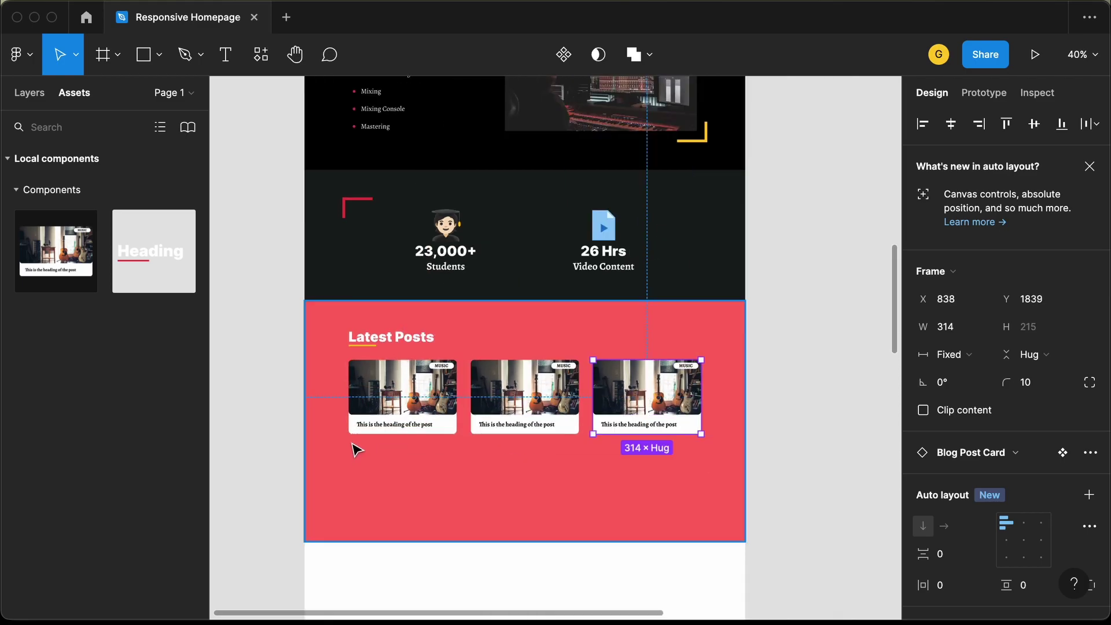
Step: Check the post titles in Desktop.png, and change the first card's heading to "How To Use Drum Machine in Logic Pro X"
{"action": "scroll", "coordinate": [383, 412], "scroll_direction": "up", "scroll_amount": 10}
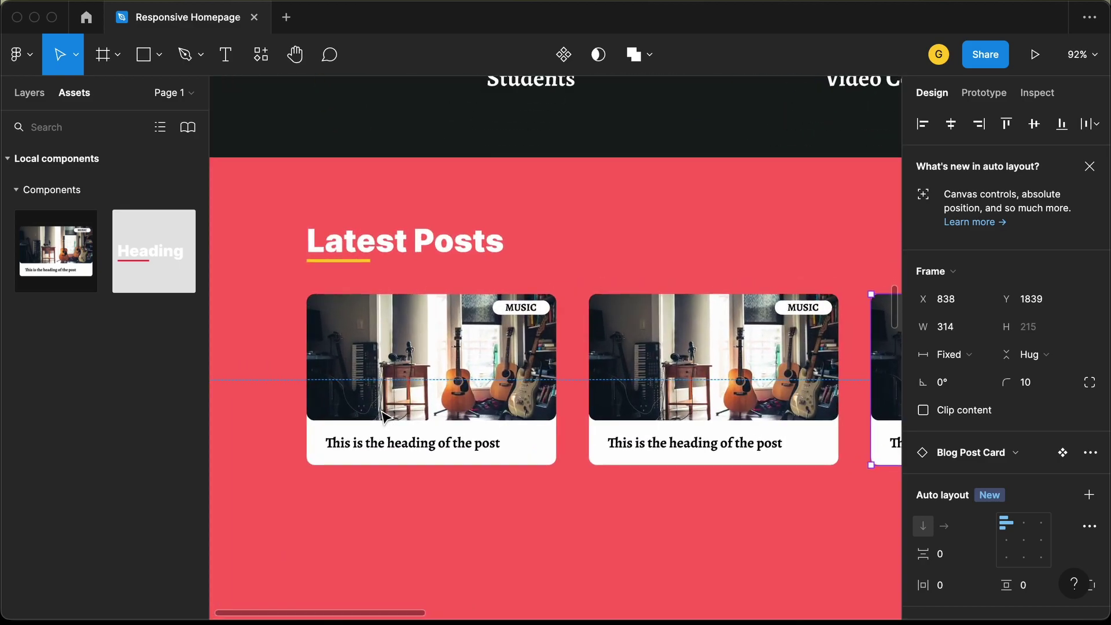
{"action": "key", "text": "super+Tab"}
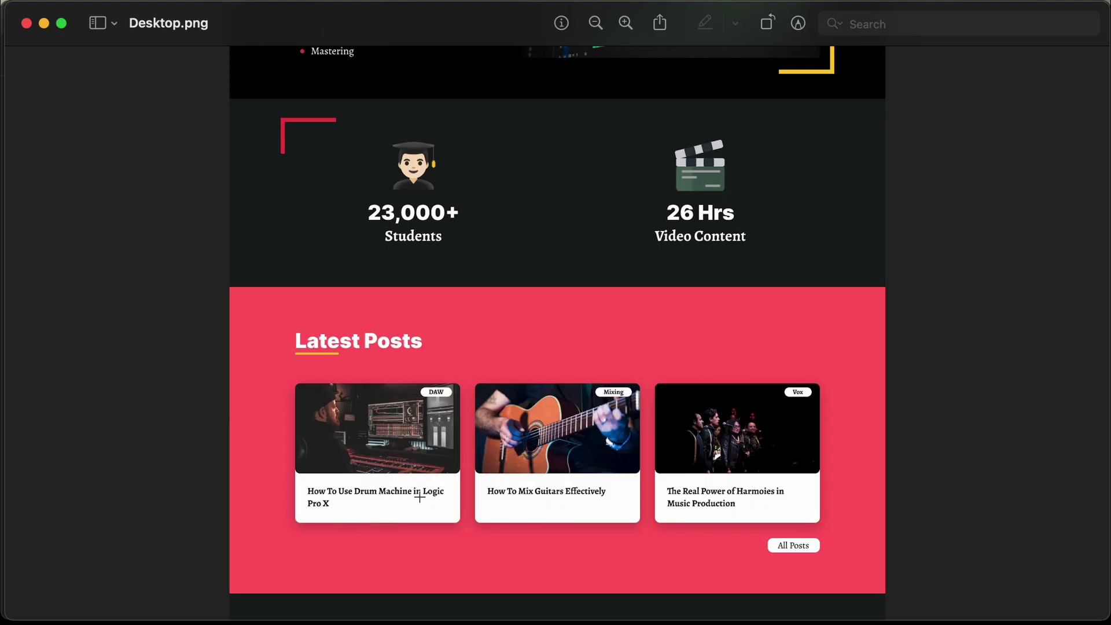
{"action": "key", "text": "super+Tab"}
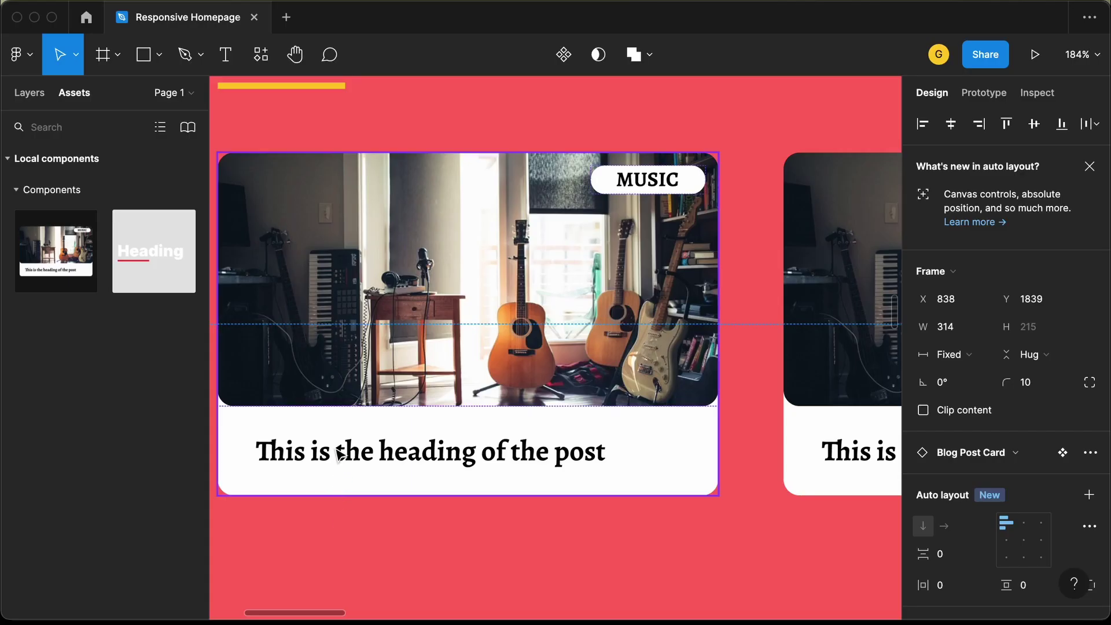
{"action": "right_click", "coordinate": [335, 514]}
{"action": "left_click", "coordinate": [307, 460]}
{"action": "left_click", "coordinate": [308, 460]}
{"action": "left_click", "coordinate": [335, 457]}
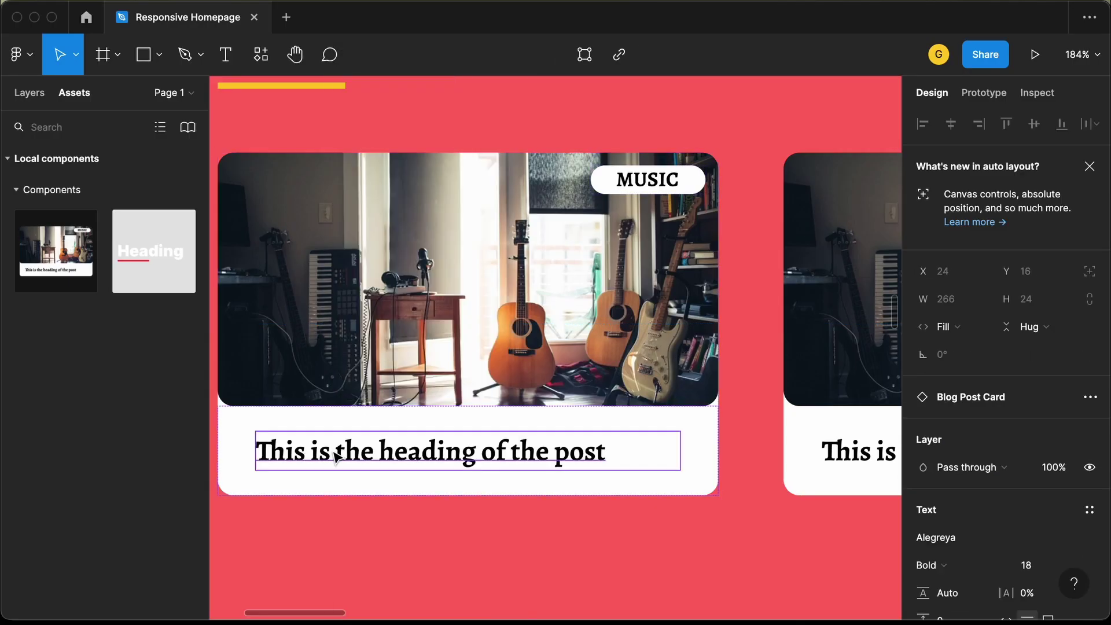
{"action": "double_click", "coordinate": [343, 458]}
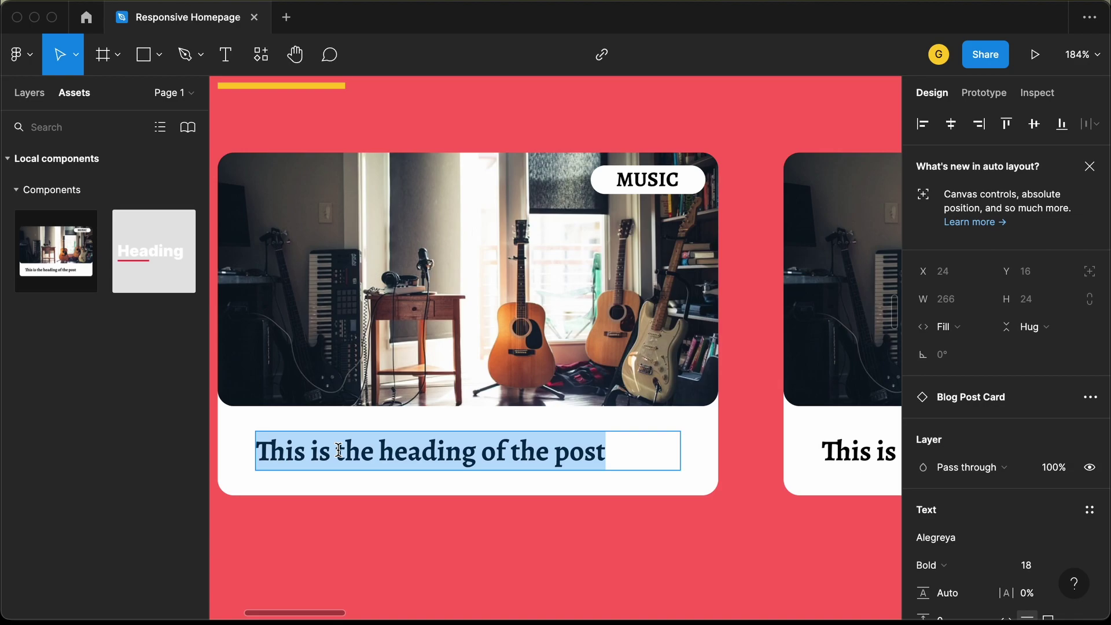
{"action": "type", "text": "How to"}
{"action": "key", "text": "BackSpace"}
{"action": "key", "text": "BackSpace"}
{"action": "type", "text": "To U"}
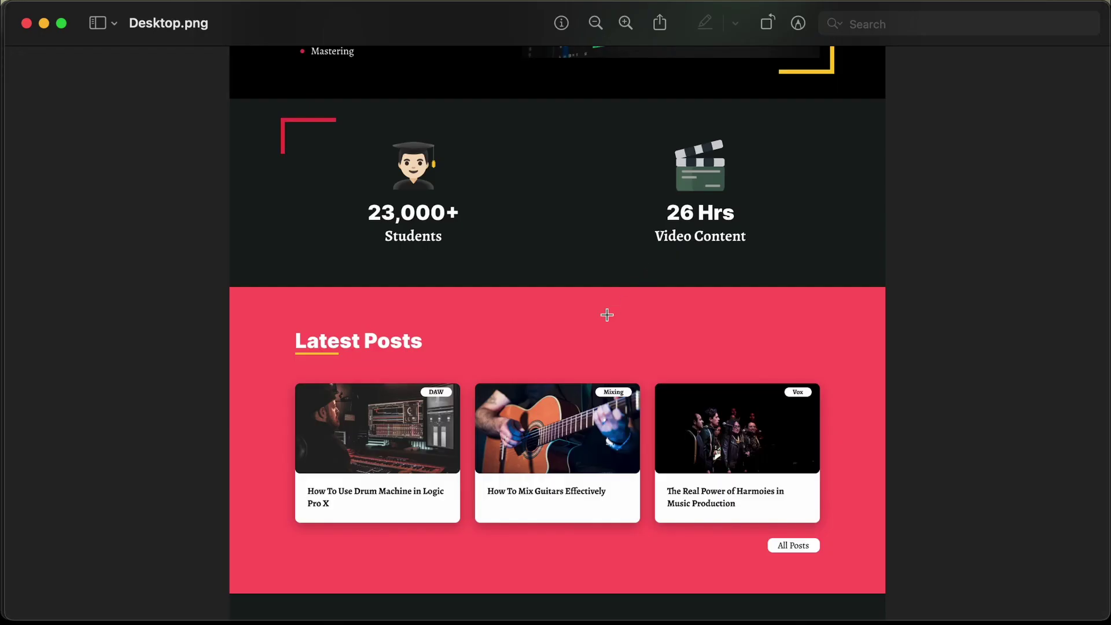
Step: Change the first card's category tag to "DAW", and select the card's photo
{"action": "scroll", "coordinate": [448, 397], "scroll_direction": "down", "scroll_amount": 2}
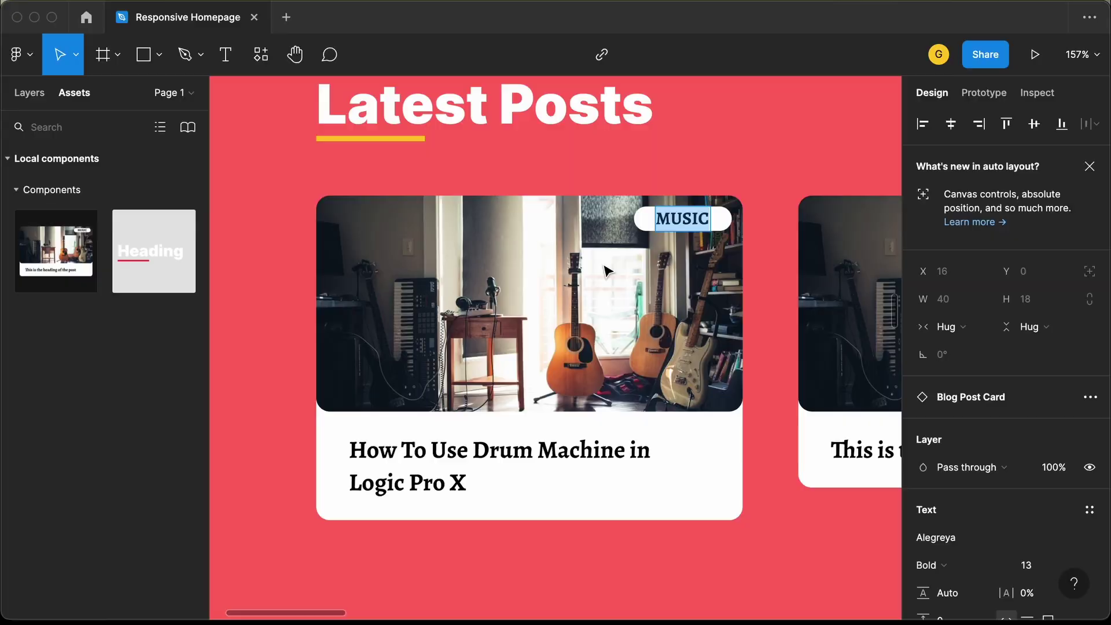
{"action": "double_click", "coordinate": [673, 217]}
{"action": "type", "text": "DAW"}
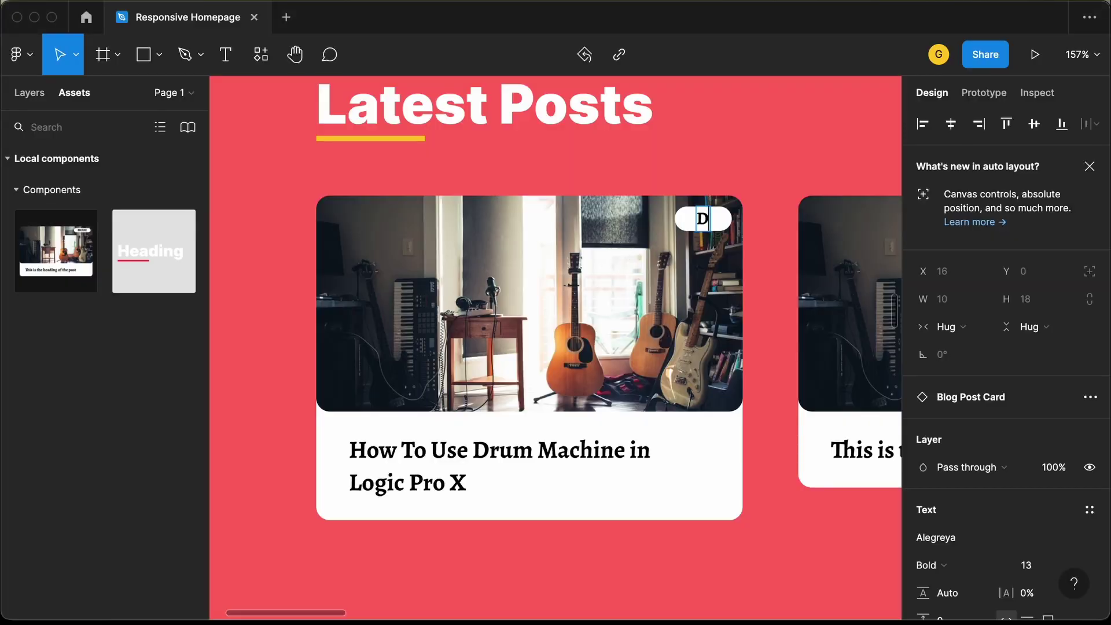
{"action": "left_click", "coordinate": [498, 322]}
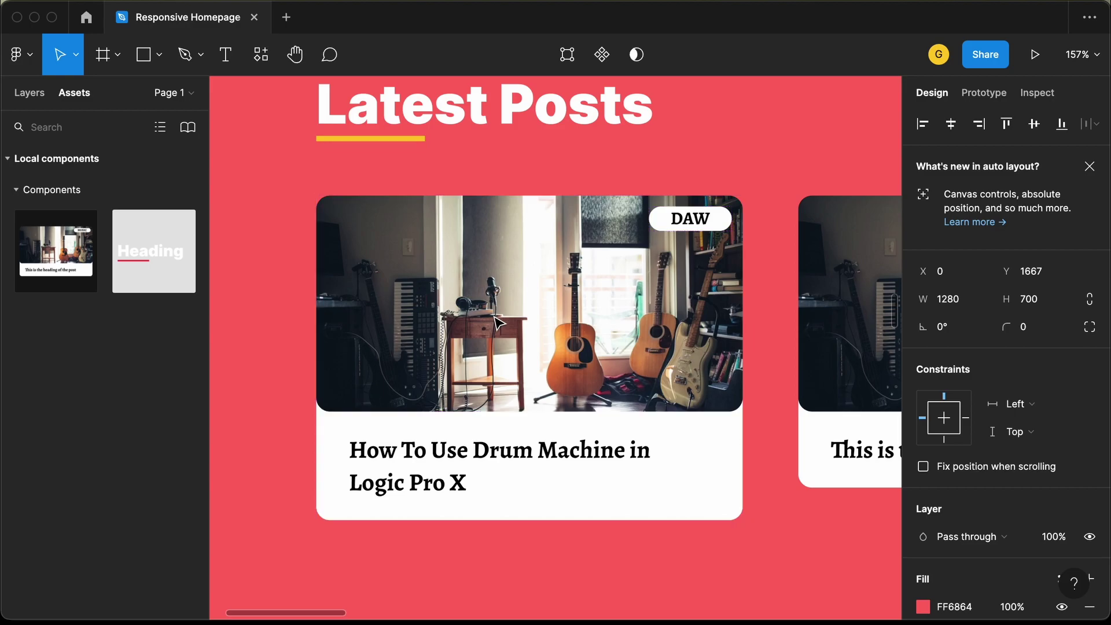
{"action": "left_click", "coordinate": [512, 318]}
{"action": "double_click", "coordinate": [519, 315]}
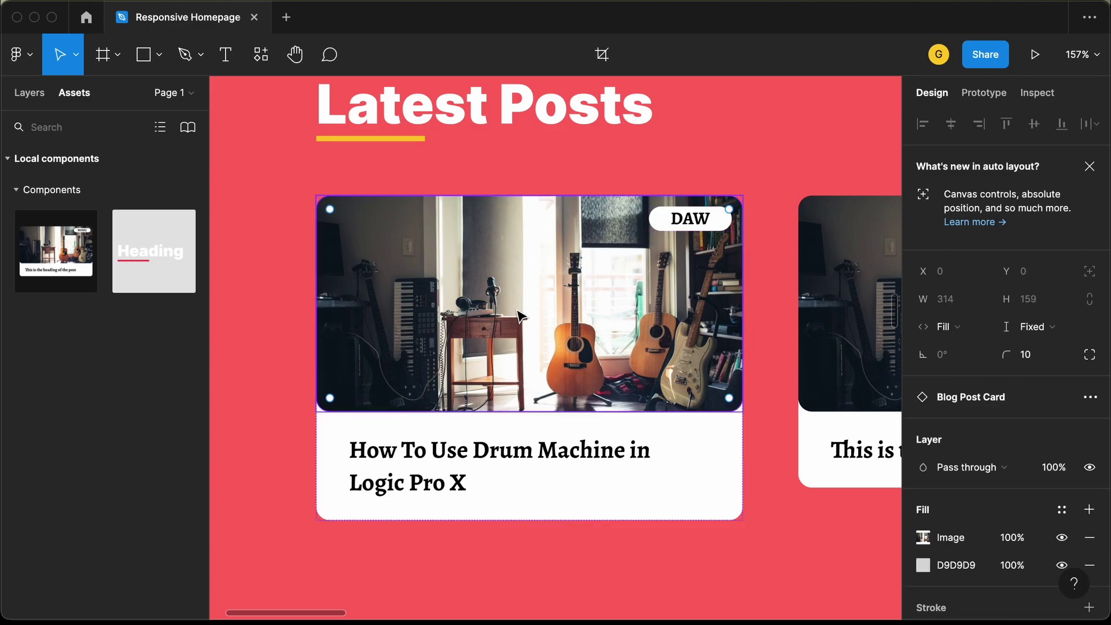
{"action": "scroll", "coordinate": [967, 495], "scroll_direction": "down", "scroll_amount": 2}
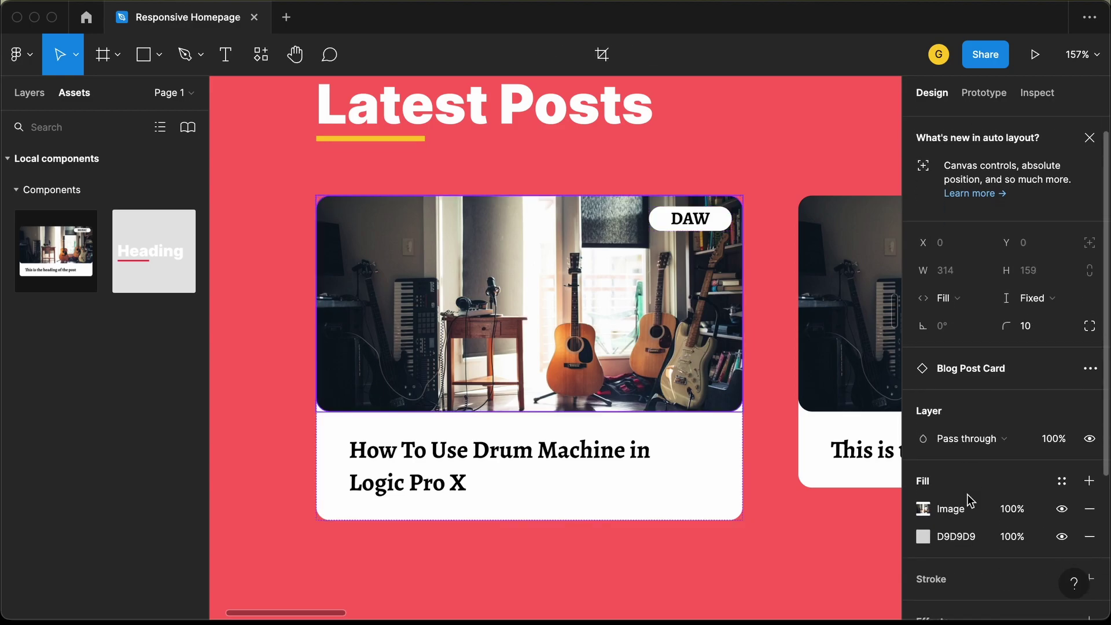
{"action": "left_click", "coordinate": [923, 490]}
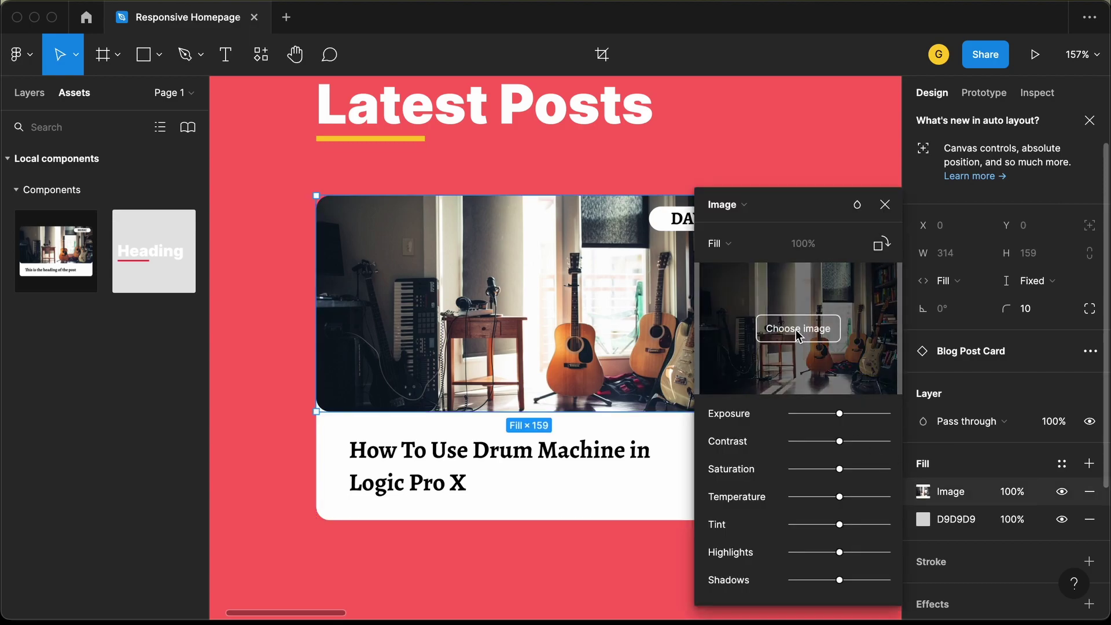
{"action": "left_click", "coordinate": [886, 206]}
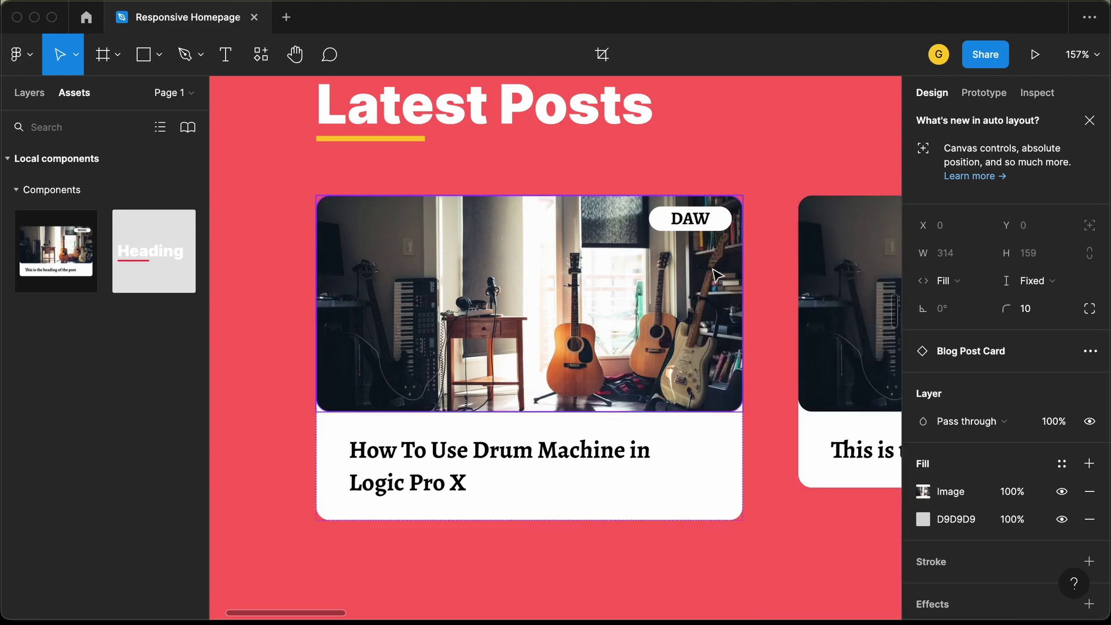
Step: Replace the first card's photo using the Unsplash plugin: search for "daw" and insert the first picture of a producer at a studio desk
{"action": "right_click", "coordinate": [431, 261]}
{"action": "mouse_move", "coordinate": [495, 523]}
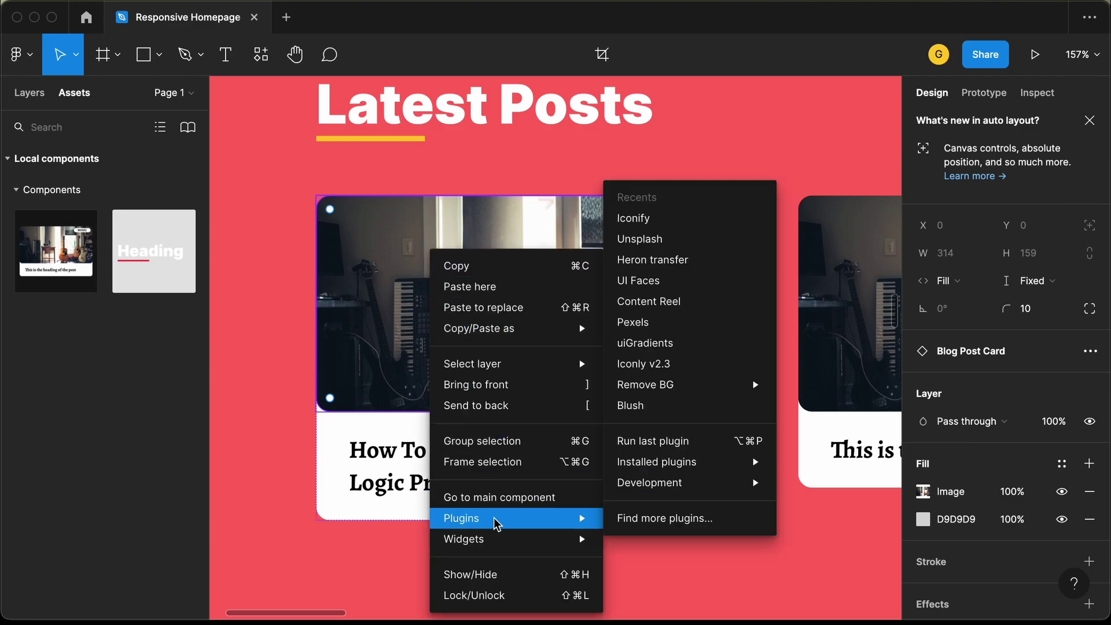
{"action": "left_click", "coordinate": [647, 239]}
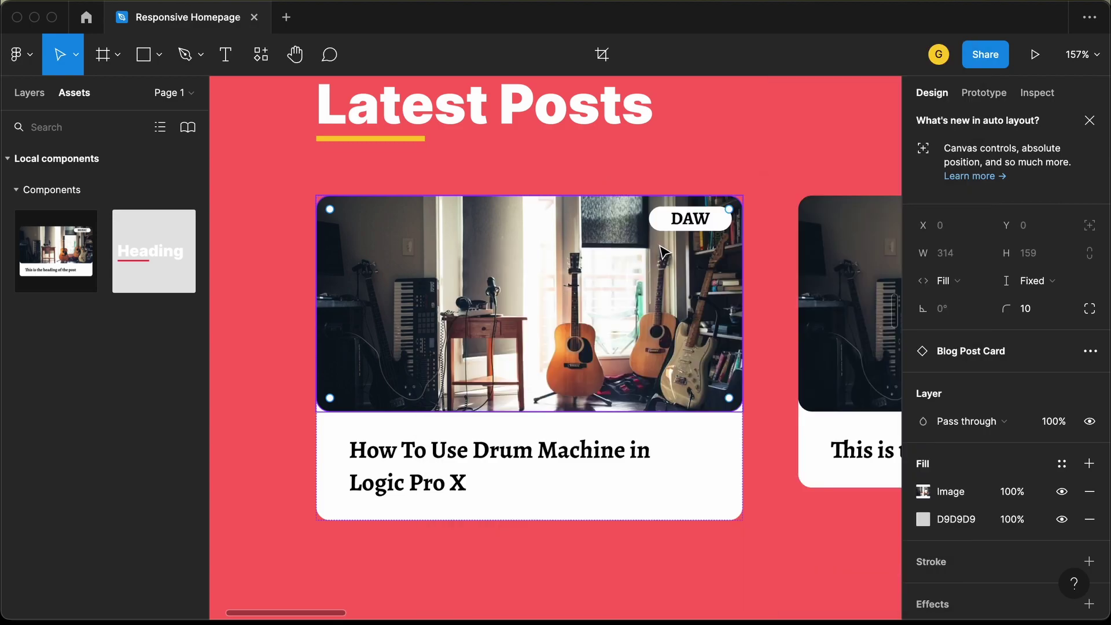
{"action": "type", "text": "d"}
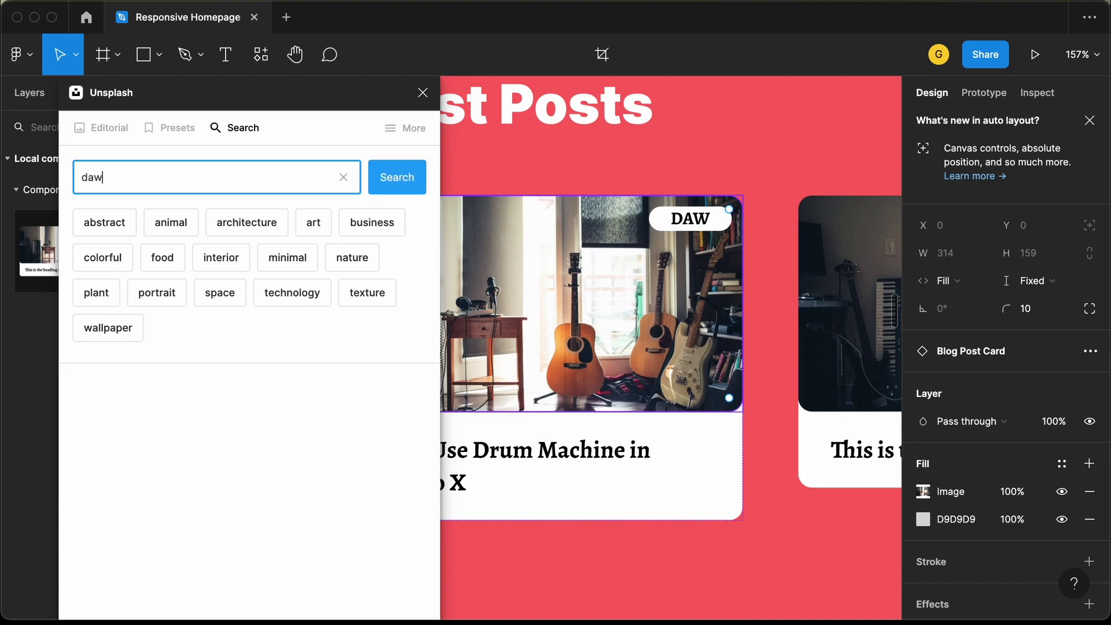
{"action": "type", "text": "aw"}
{"action": "key", "text": "Return"}
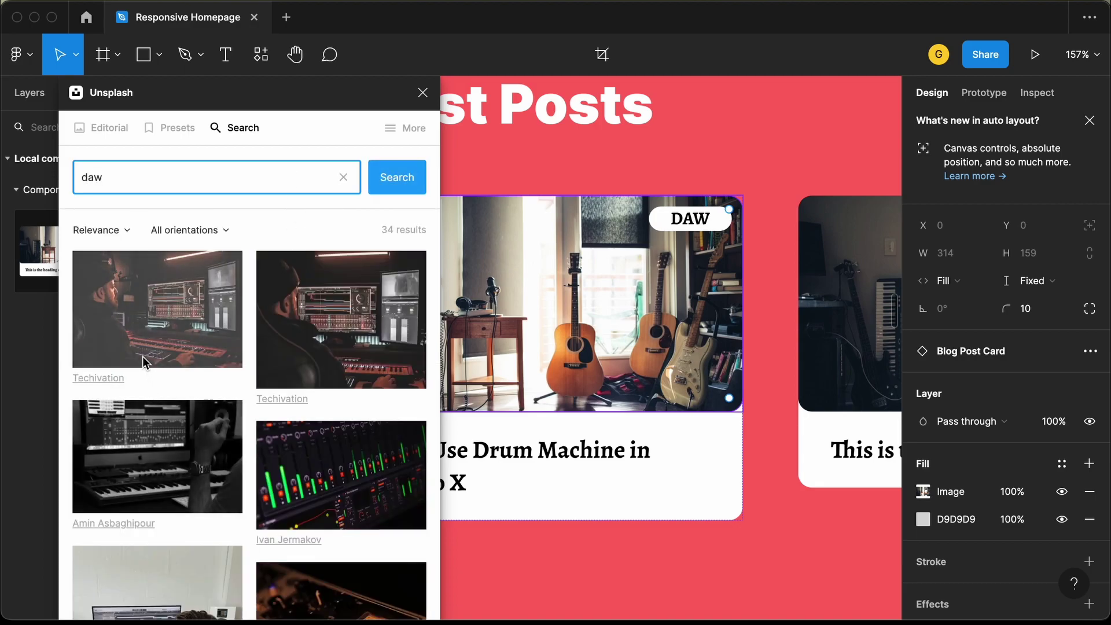
{"action": "left_click", "coordinate": [145, 315]}
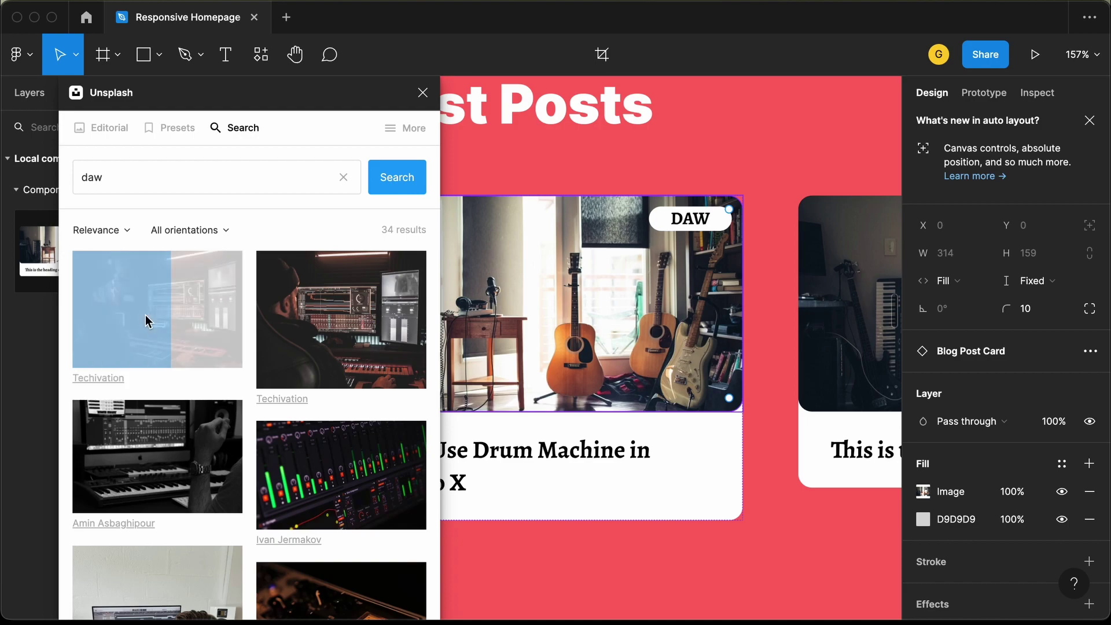
{"action": "left_click", "coordinate": [424, 93]}
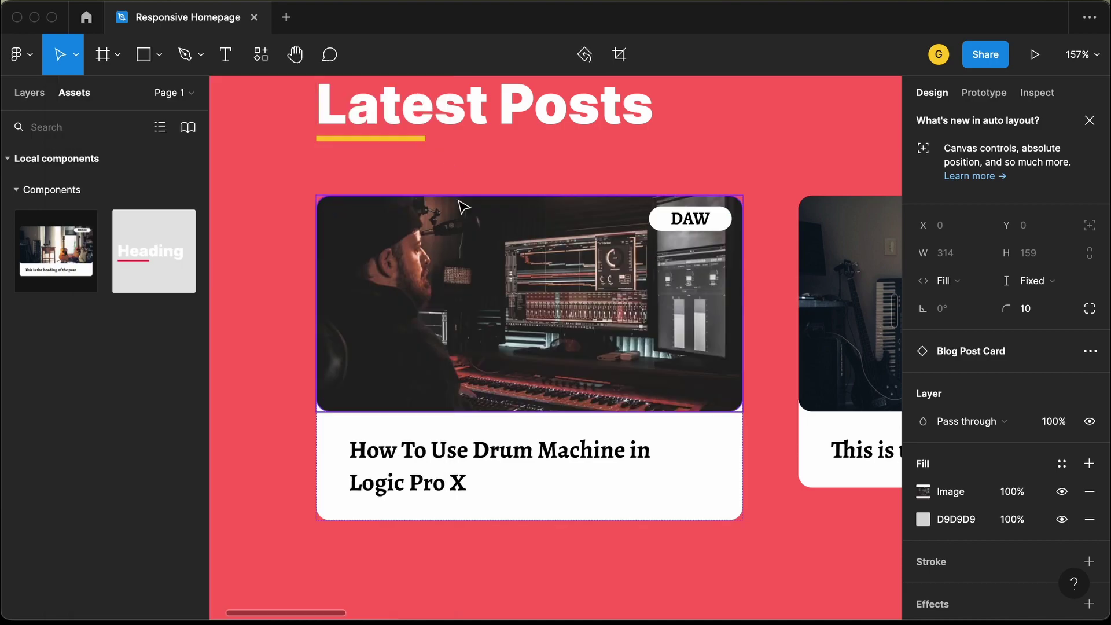
Step: Check the second post in Desktop.png, and change the second card's heading to "How To Mix Guitars Effectively"
{"action": "scroll", "coordinate": [491, 397], "scroll_direction": "right", "scroll_amount": 5}
{"action": "scroll", "coordinate": [491, 397], "scroll_direction": "down", "scroll_amount": 2}
{"action": "scroll", "coordinate": [492, 400], "scroll_direction": "right", "scroll_amount": 2}
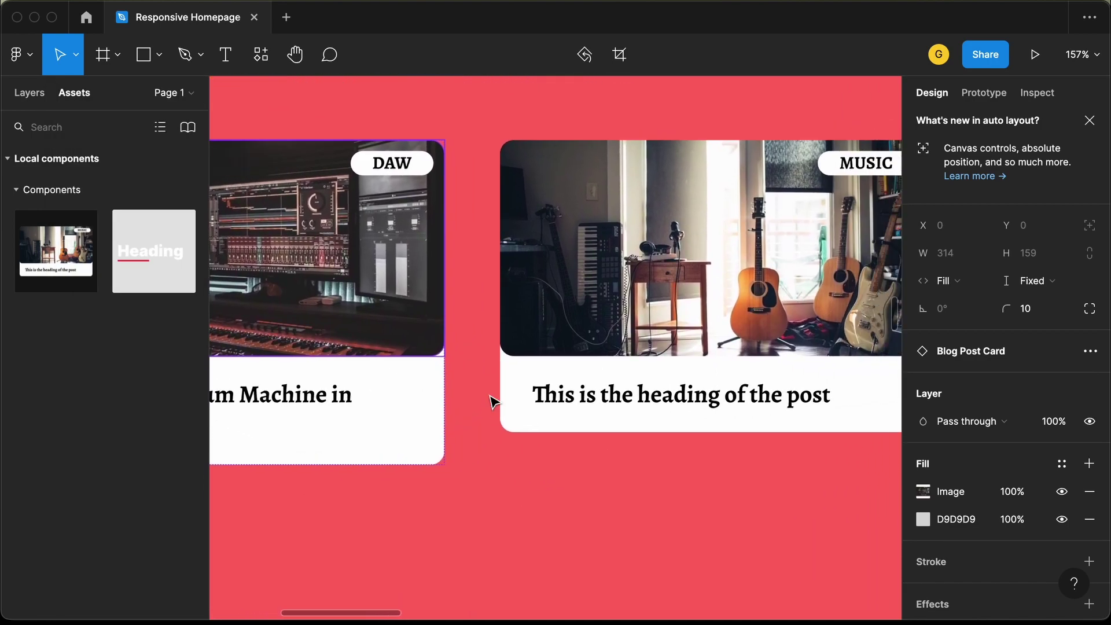
{"action": "key", "text": "super+Tab"}
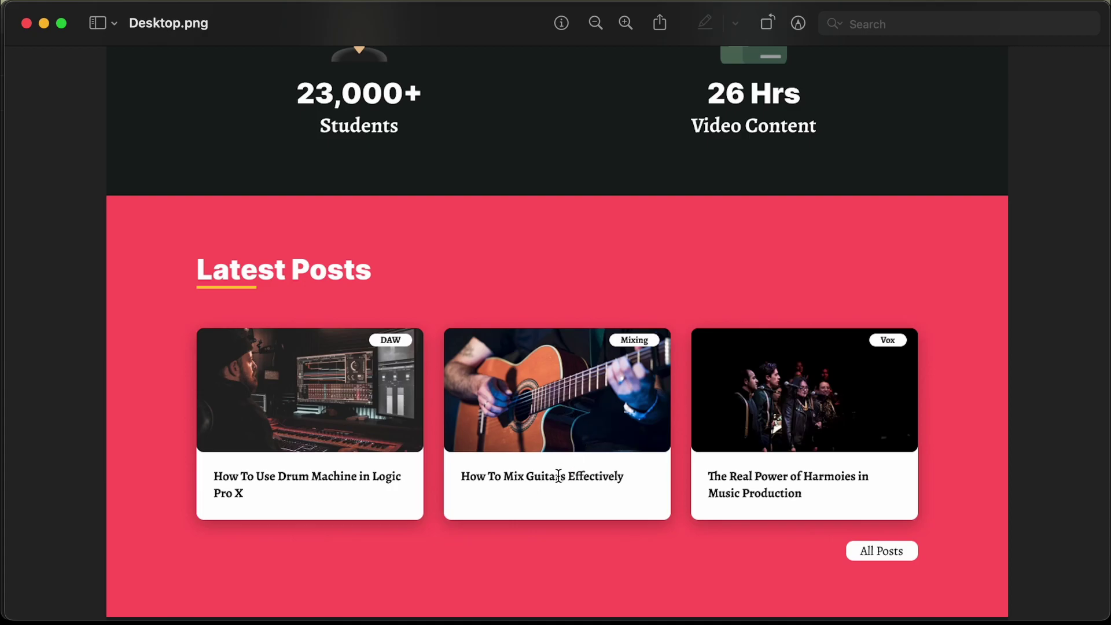
{"action": "key", "text": "super+Tab"}
{"action": "scroll", "coordinate": [612, 459], "scroll_direction": "right", "scroll_amount": 2}
{"action": "scroll", "coordinate": [612, 459], "scroll_direction": "up", "scroll_amount": 1}
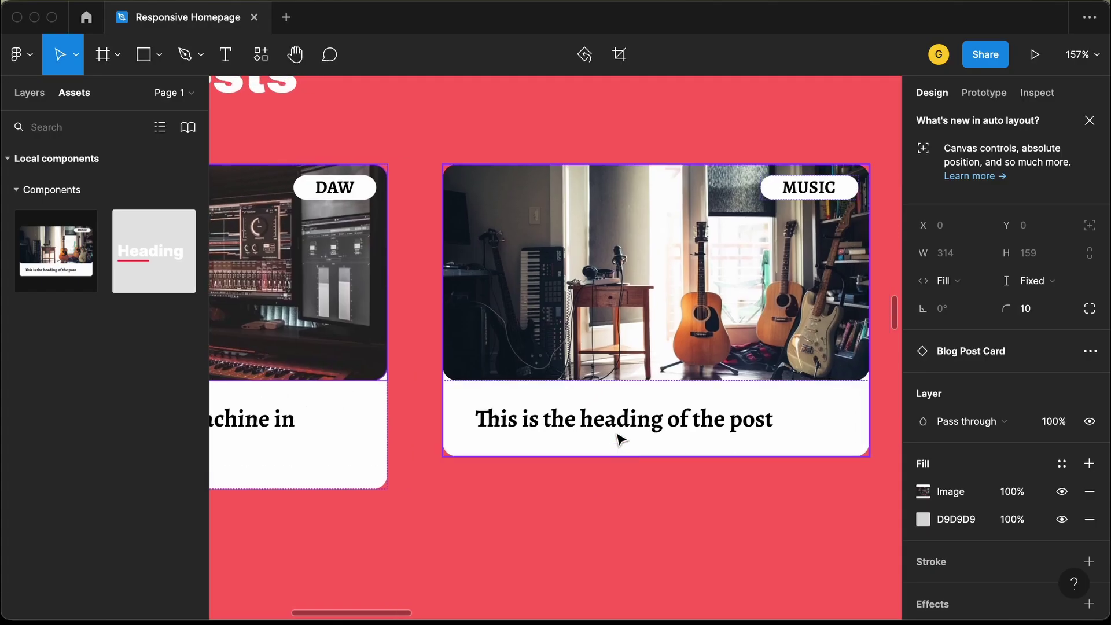
{"action": "double_click", "coordinate": [623, 427]}
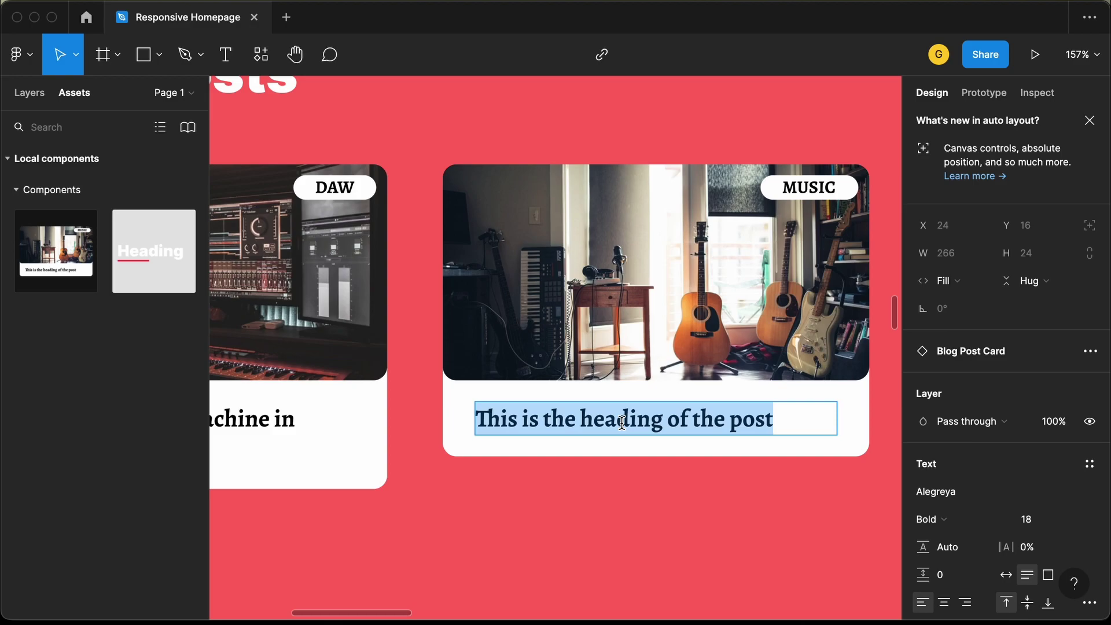
{"action": "type", "text": "How To Mix Guitars Effectively"}
Step: Extend the second card's heading text to two lines in height so the card matches the first one
{"action": "scroll", "coordinate": [565, 354], "scroll_direction": "left", "scroll_amount": 5}
{"action": "scroll", "coordinate": [566, 355], "scroll_direction": "down", "scroll_amount": 1}
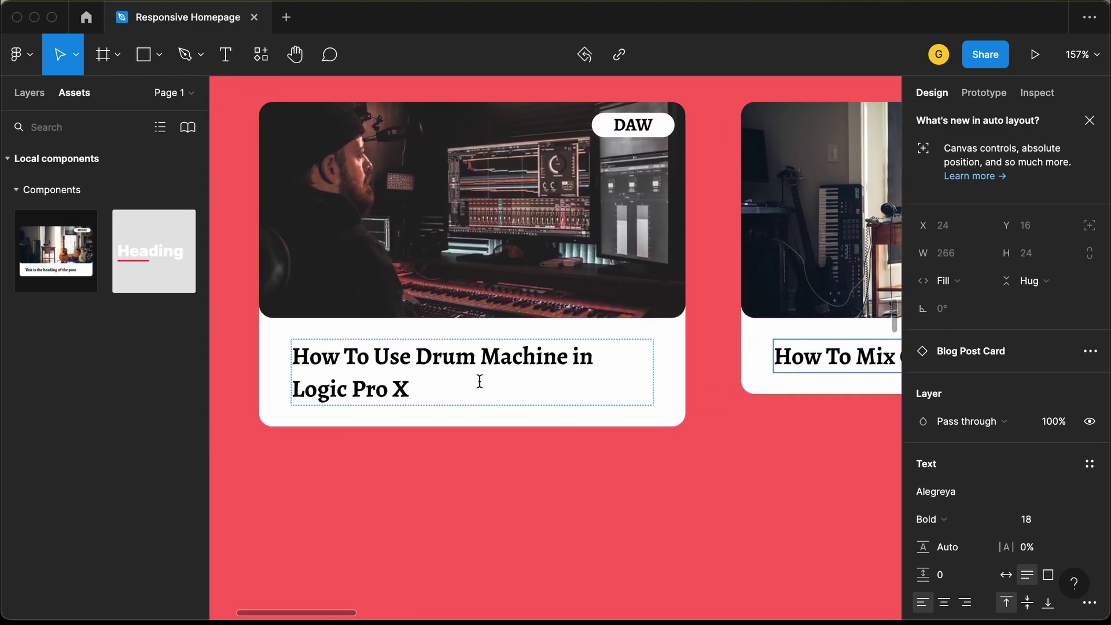
{"action": "scroll", "coordinate": [478, 390], "scroll_direction": "right", "scroll_amount": 1}
{"action": "scroll", "coordinate": [535, 335], "scroll_direction": "right", "scroll_amount": 2}
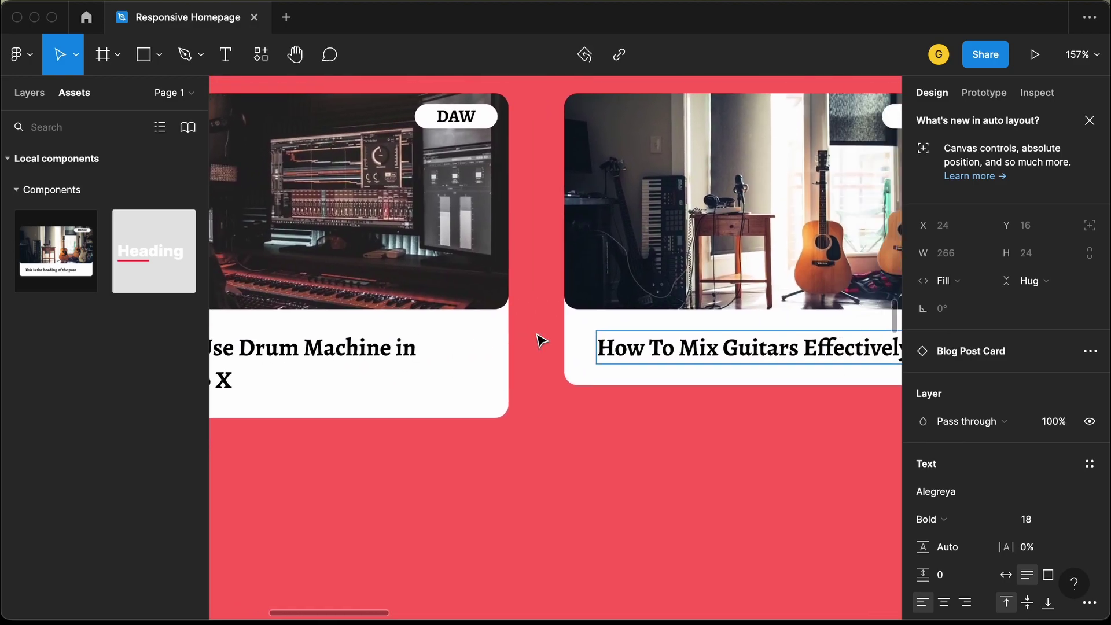
{"action": "scroll", "coordinate": [781, 357], "scroll_direction": "left", "scroll_amount": 1}
{"action": "scroll", "coordinate": [779, 354], "scroll_direction": "right", "scroll_amount": 4}
{"action": "scroll", "coordinate": [781, 358], "scroll_direction": "up", "scroll_amount": 1}
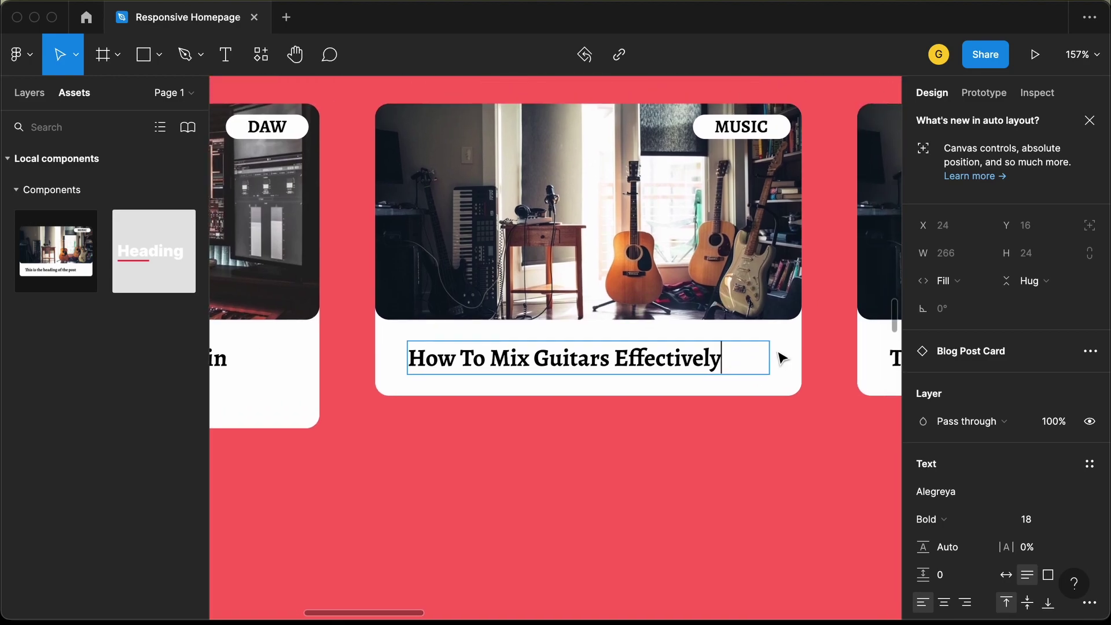
{"action": "key", "text": "Escape"}
{"action": "key", "text": "Escape"}
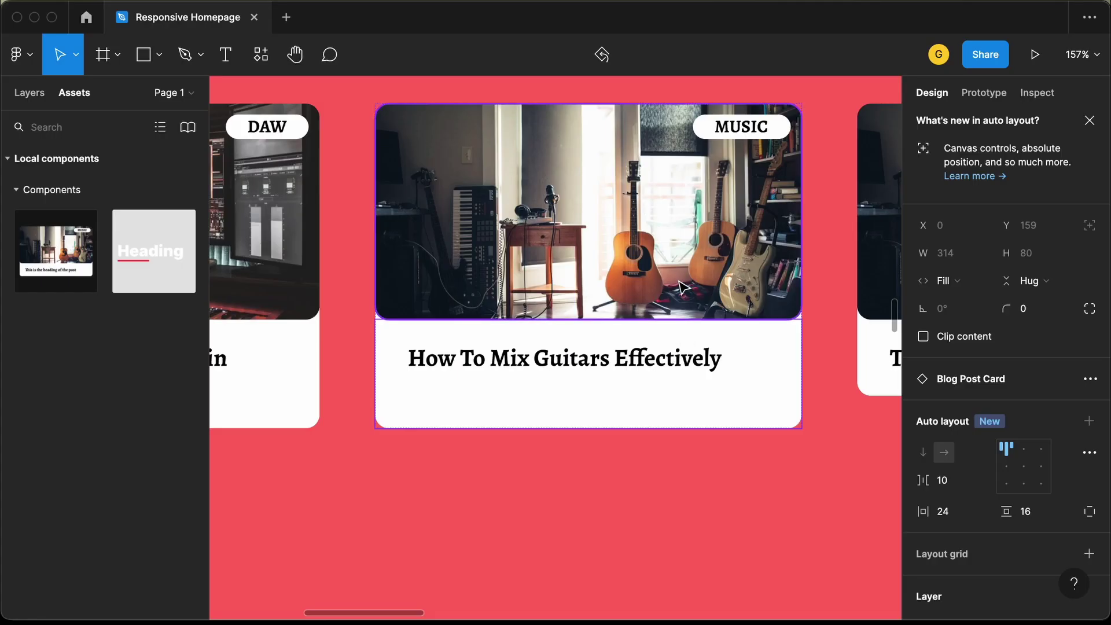
Step: Change the second card's category tag to "Mixing"
{"action": "left_click", "coordinate": [740, 126]}
{"action": "left_click", "coordinate": [740, 128]}
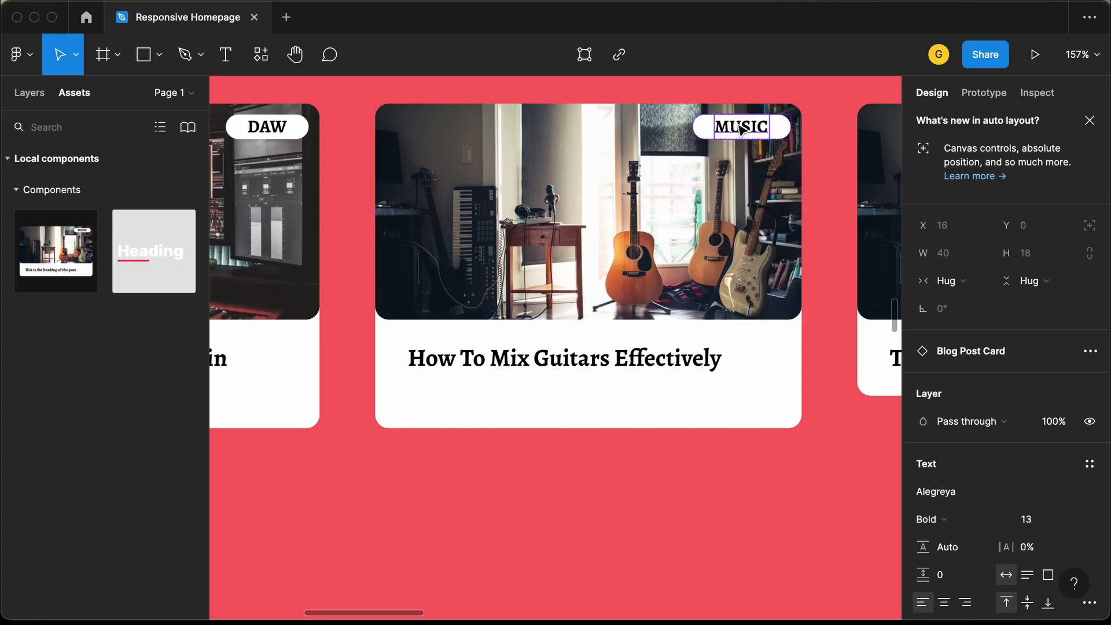
{"action": "double_click", "coordinate": [741, 128]}
{"action": "type", "text": "Mixing"}
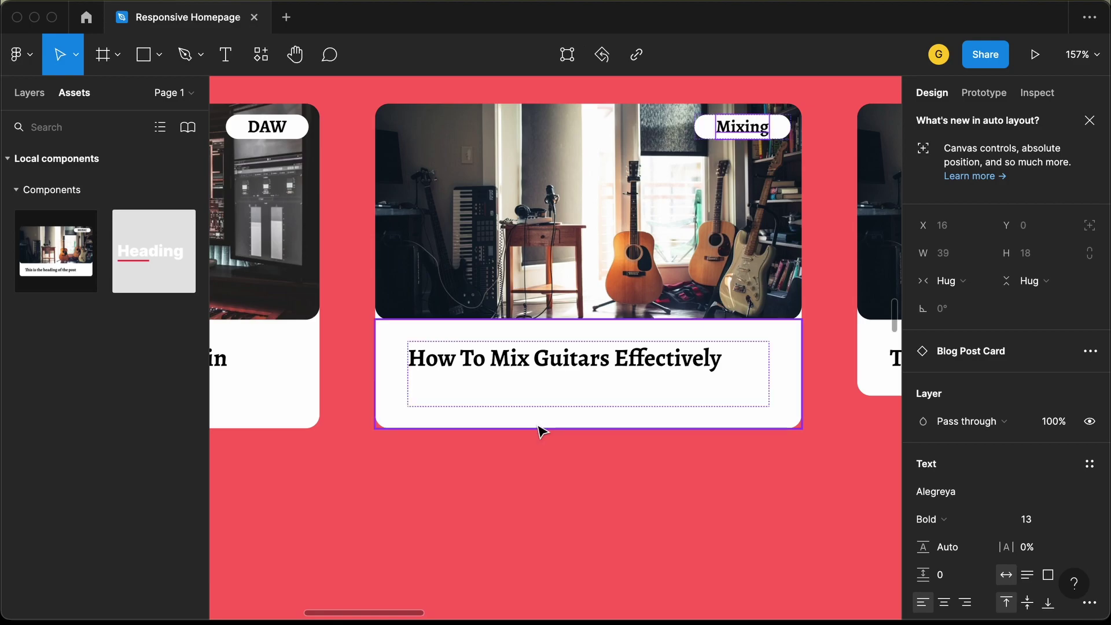
Step: Replace the second card's photo using the Unsplash plugin: search for "guitar" and insert the close-up of hands playing an acoustic guitar
{"action": "double_click", "coordinate": [546, 223]}
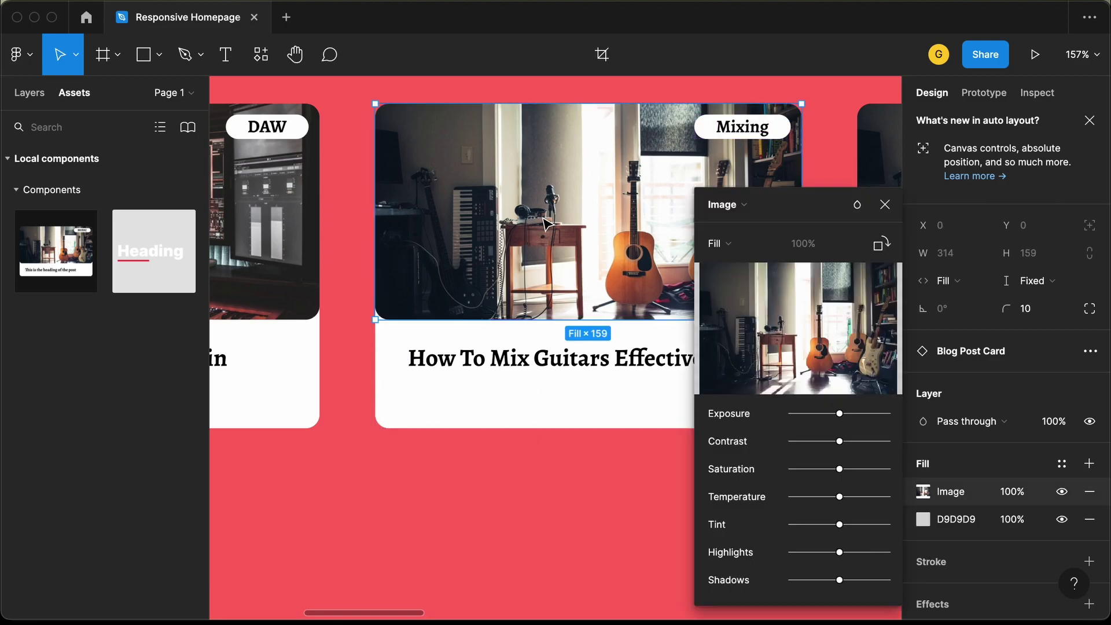
{"action": "left_click", "coordinate": [885, 204]}
{"action": "right_click", "coordinate": [475, 225]}
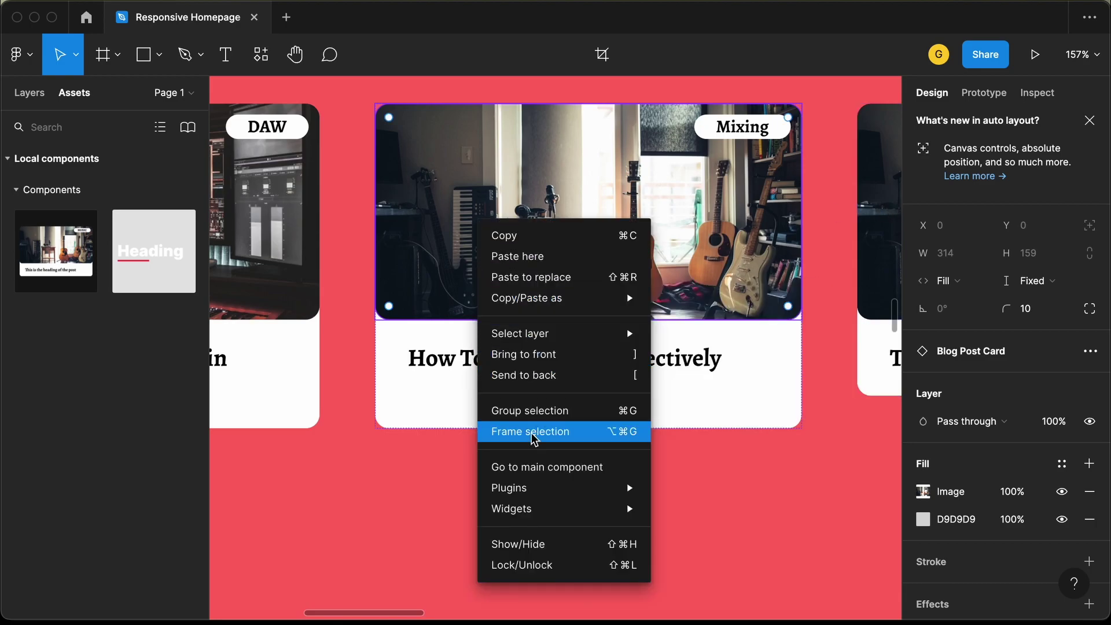
{"action": "mouse_move", "coordinate": [562, 486]}
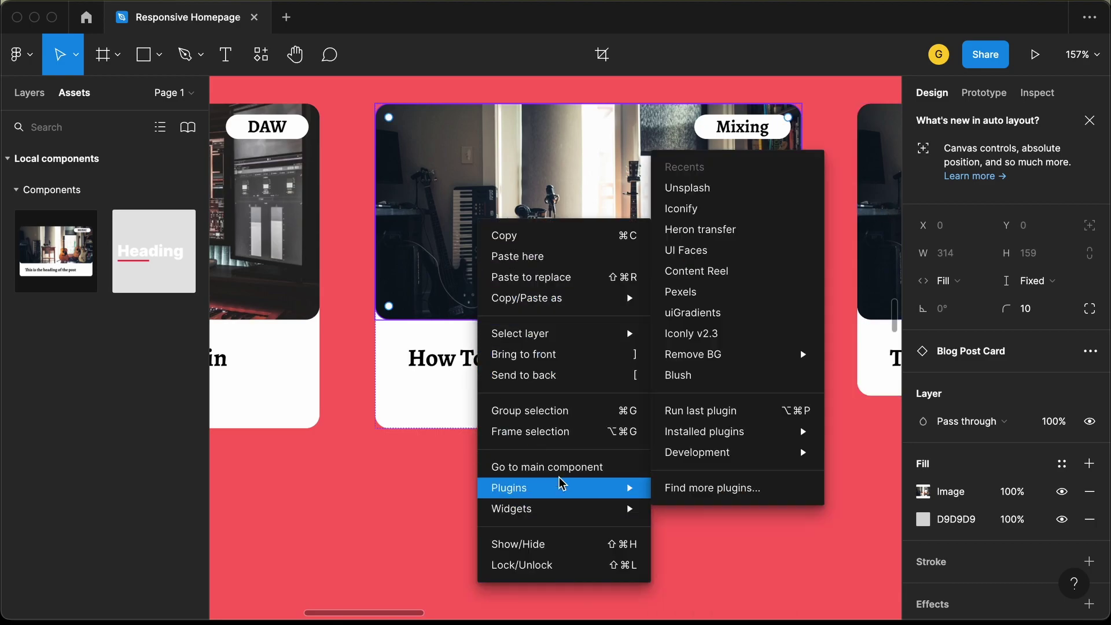
{"action": "left_click", "coordinate": [727, 187]}
{"action": "type", "text": "guitar"}
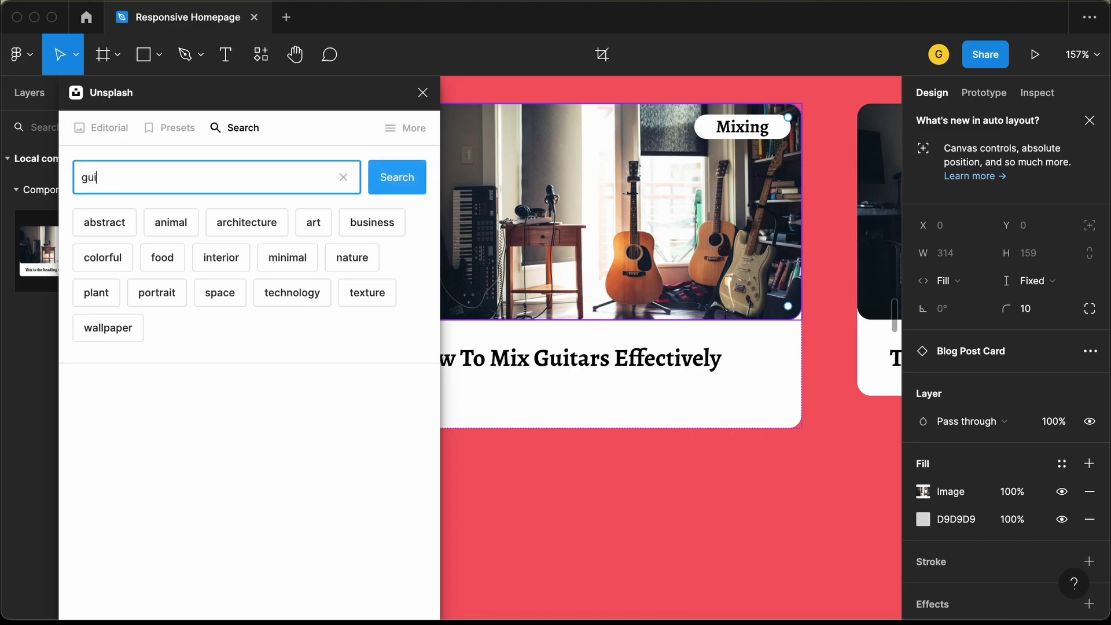
{"action": "key", "text": "Return"}
{"action": "scroll", "coordinate": [307, 450], "scroll_direction": "down", "scroll_amount": 15}
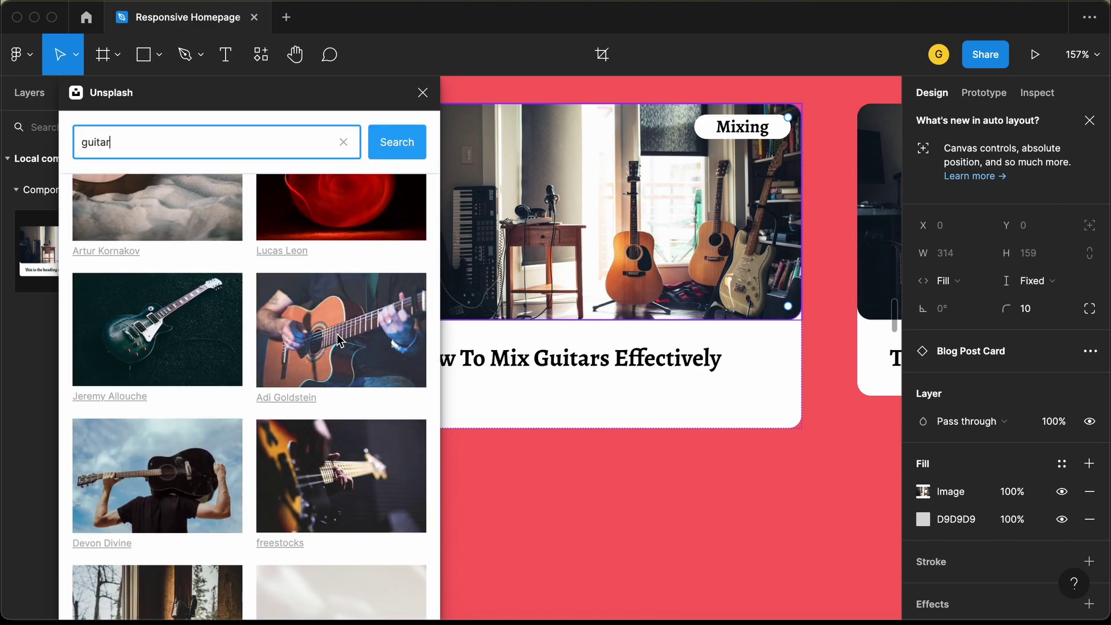
{"action": "left_click", "coordinate": [339, 340]}
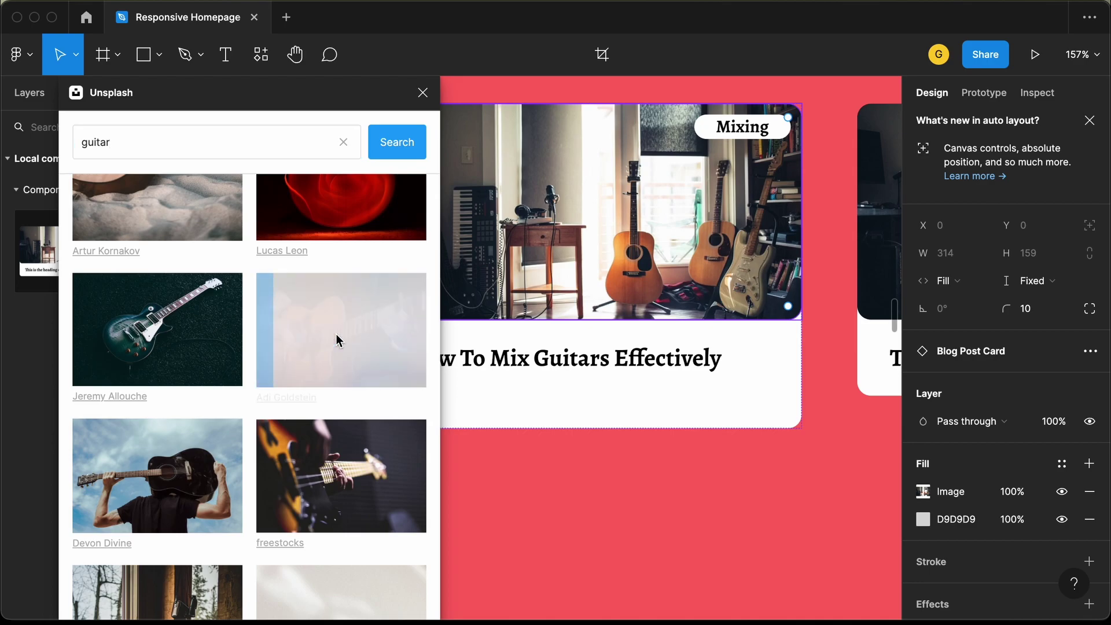
{"action": "left_click", "coordinate": [423, 92]}
Step: Check the third post in Desktop.png, and change the third card's heading to "The Real Power of Harmonies in Music Production"
{"action": "scroll", "coordinate": [675, 415], "scroll_direction": "right", "scroll_amount": 10}
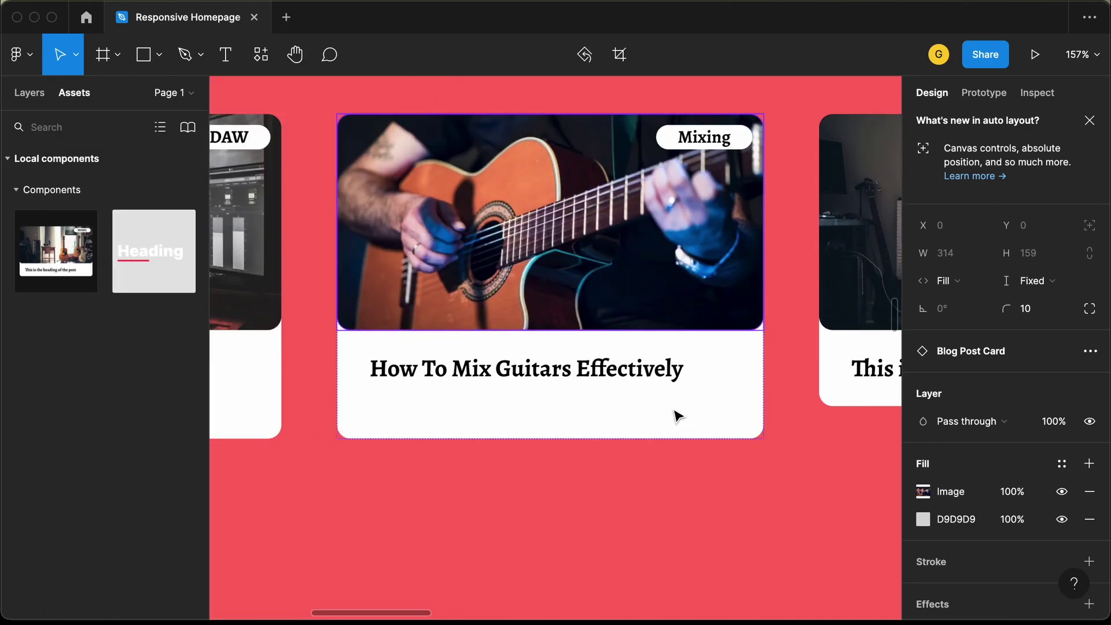
{"action": "key", "text": "super+Tab"}
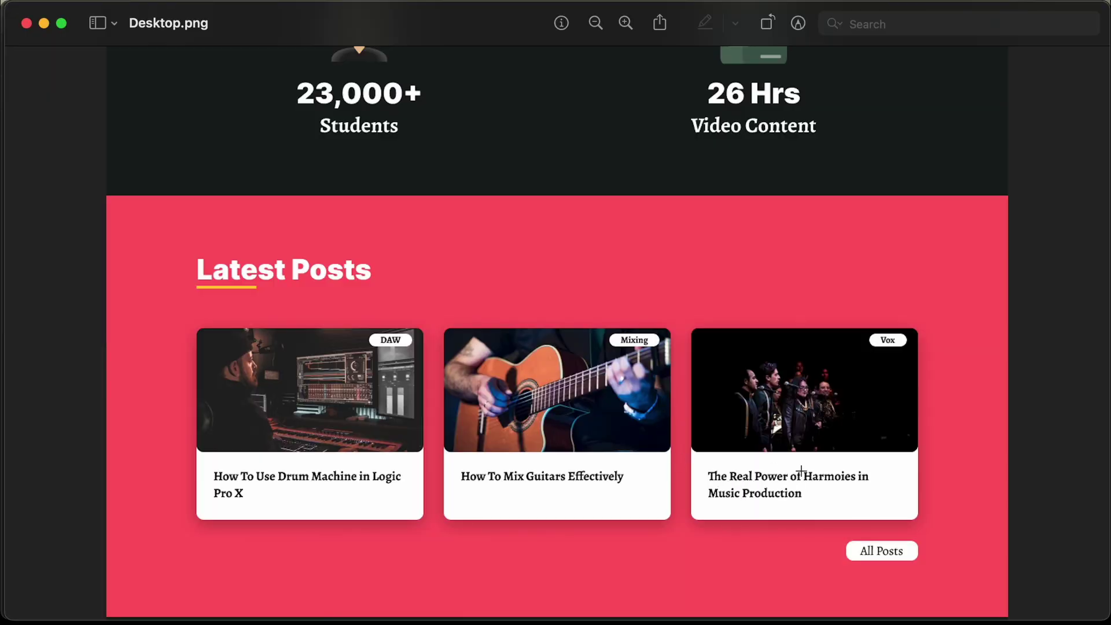
{"action": "key", "text": "super+Tab"}
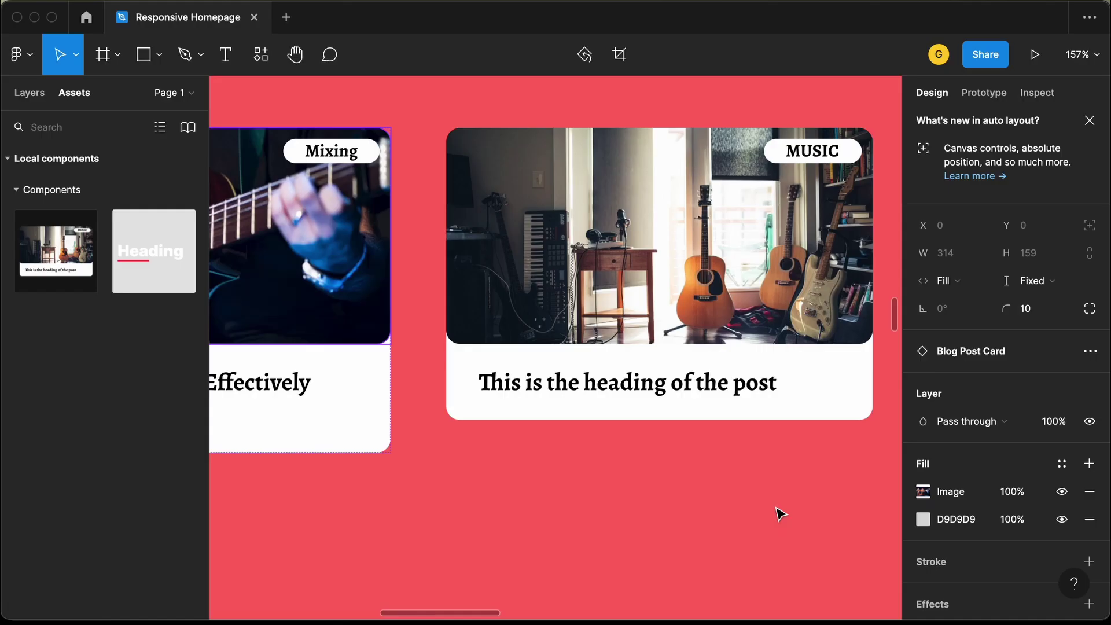
{"action": "double_click", "coordinate": [644, 379]}
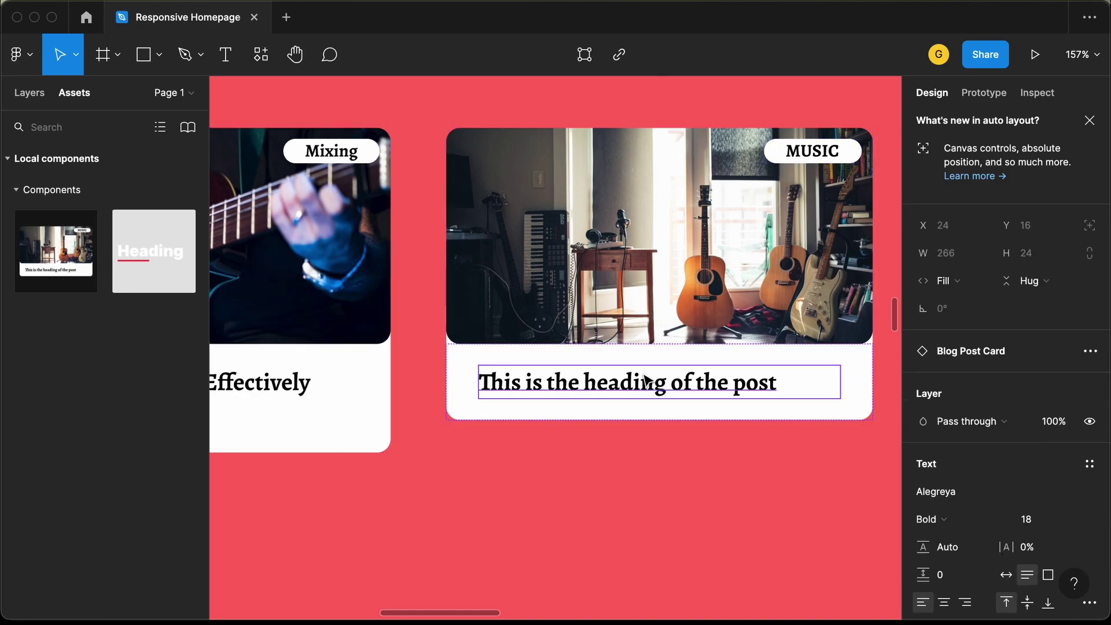
{"action": "double_click", "coordinate": [643, 375]}
{"action": "type", "text": "The Real Power of Harmonies in Music Production"}
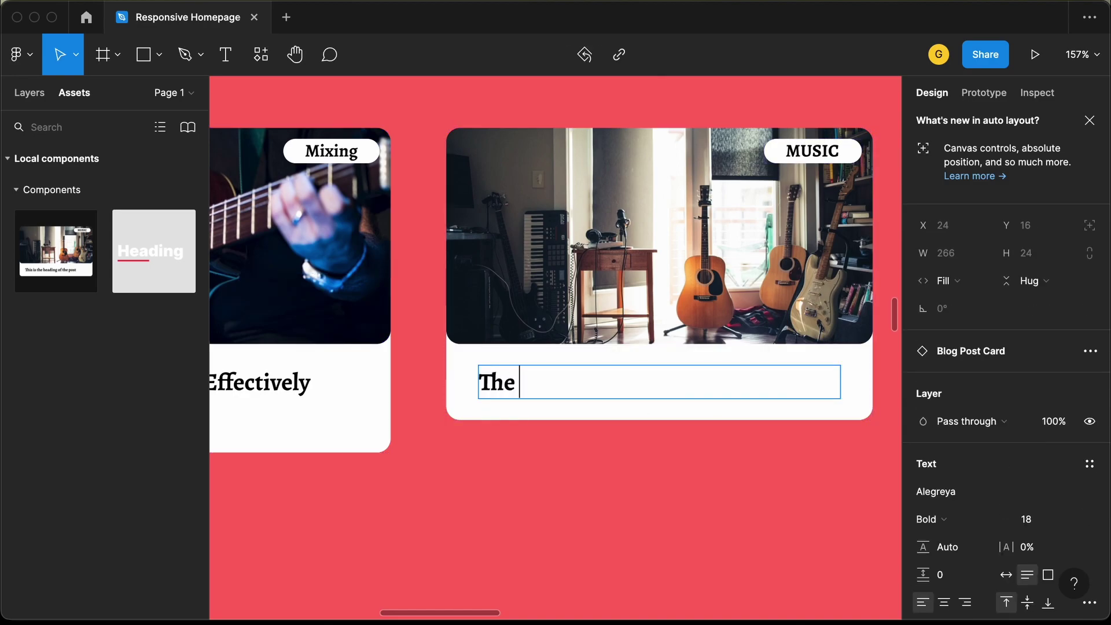
{"action": "key", "text": "Escape"}
Step: Check the third post's category in Desktop.png, and change the third card's tag to "Vox"
{"action": "key", "text": "super+Tab"}
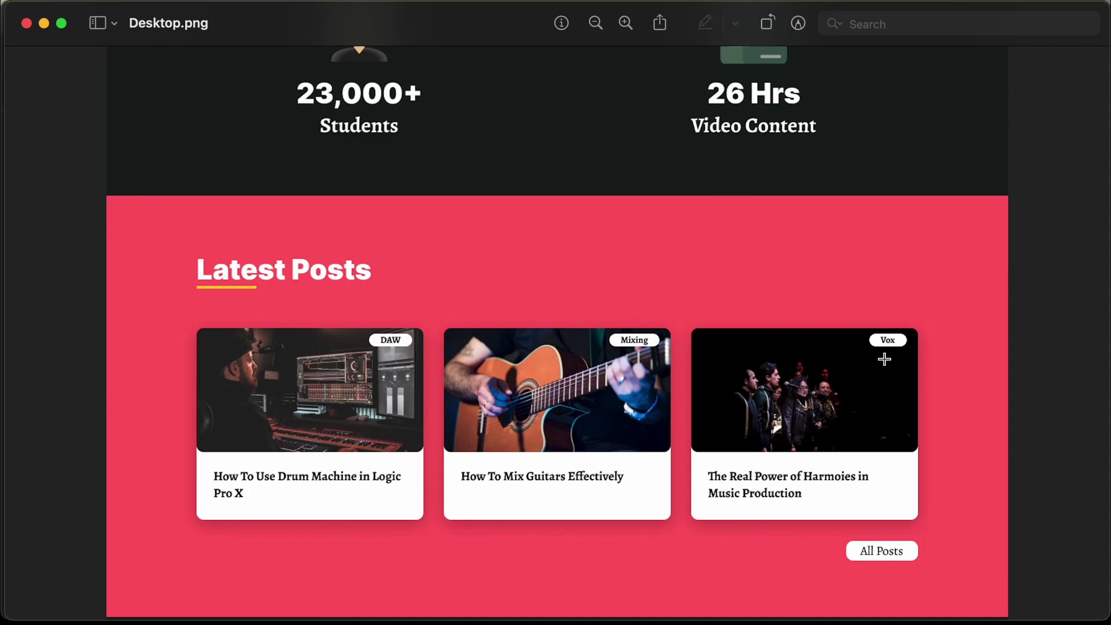
{"action": "key", "text": "super+Tab"}
{"action": "double_click", "coordinate": [826, 152]}
{"action": "double_click", "coordinate": [826, 152]}
{"action": "type", "text": "Vox"}
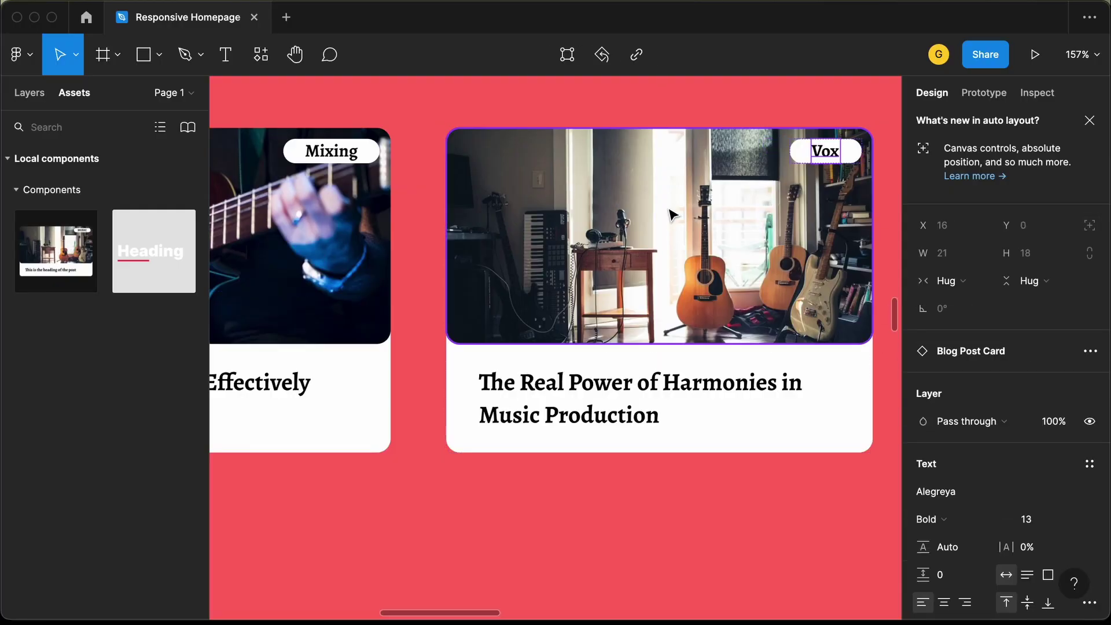
Step: Replace the third card's photo using the Unsplash plugin: search for "choir" and insert the picture of a group singing against black
{"action": "right_click", "coordinate": [644, 210]}
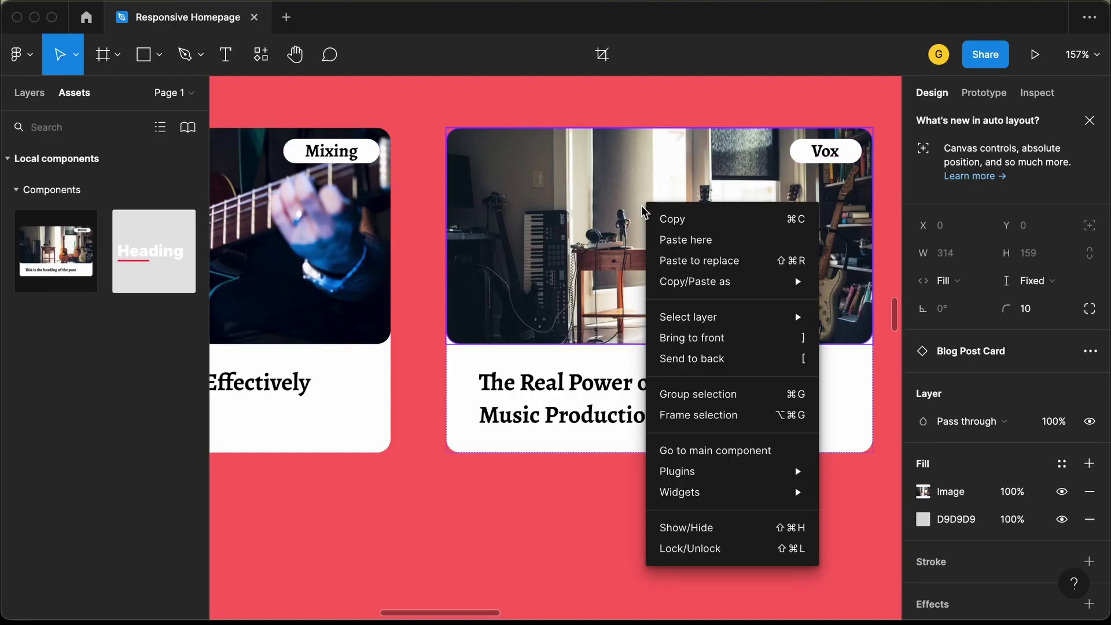
{"action": "mouse_move", "coordinate": [689, 466]}
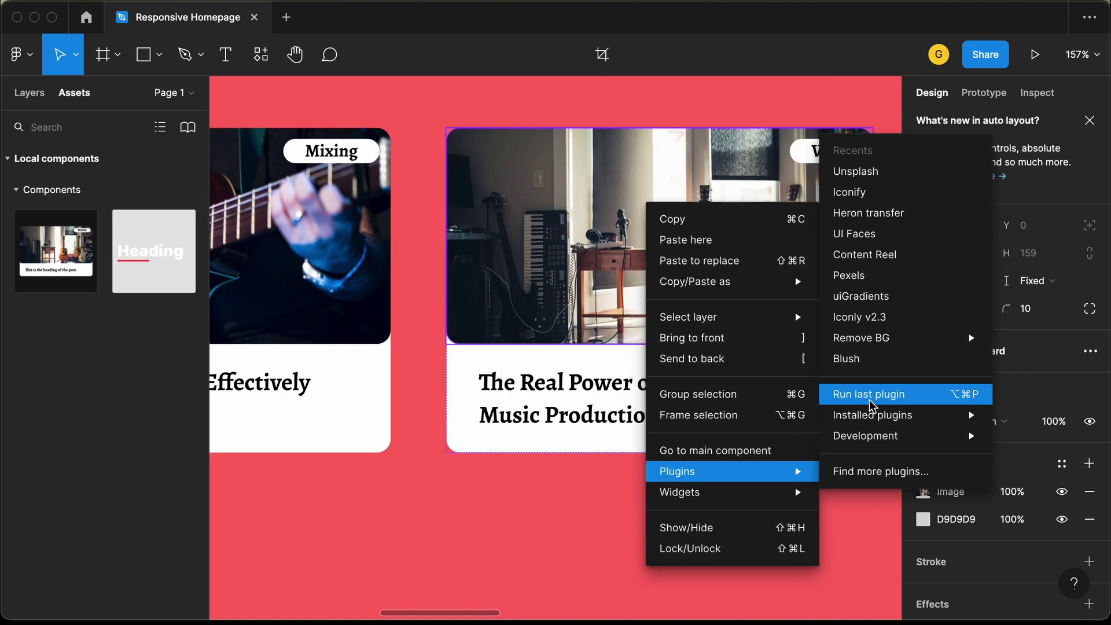
{"action": "left_click", "coordinate": [905, 181]}
{"action": "type", "text": "choir"}
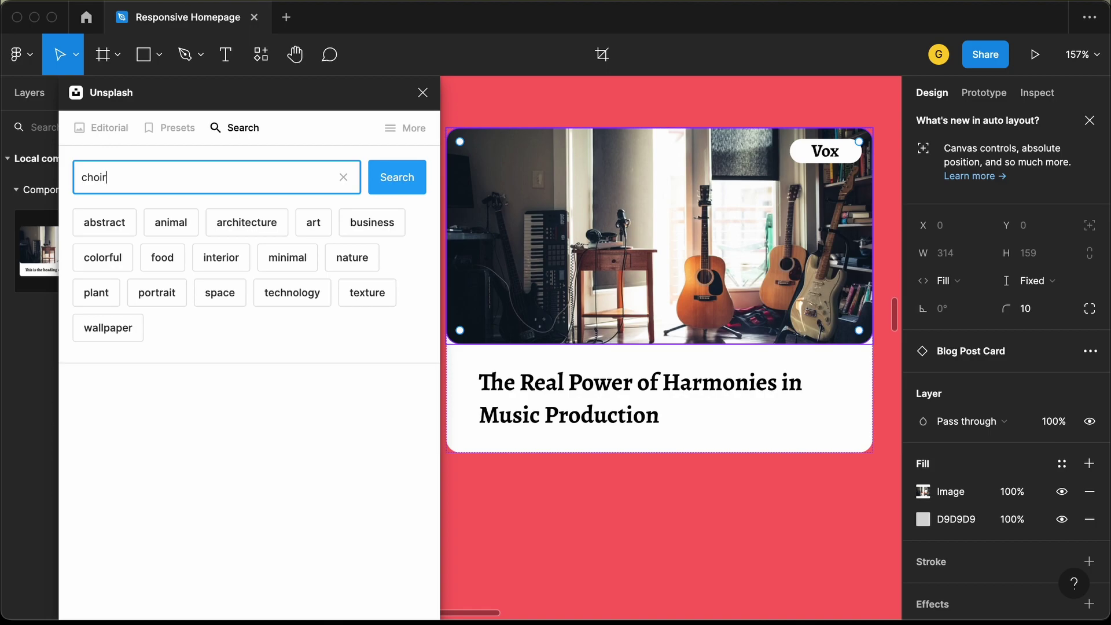
{"action": "key", "text": "Return"}
{"action": "scroll", "coordinate": [315, 446], "scroll_direction": "down", "scroll_amount": 5}
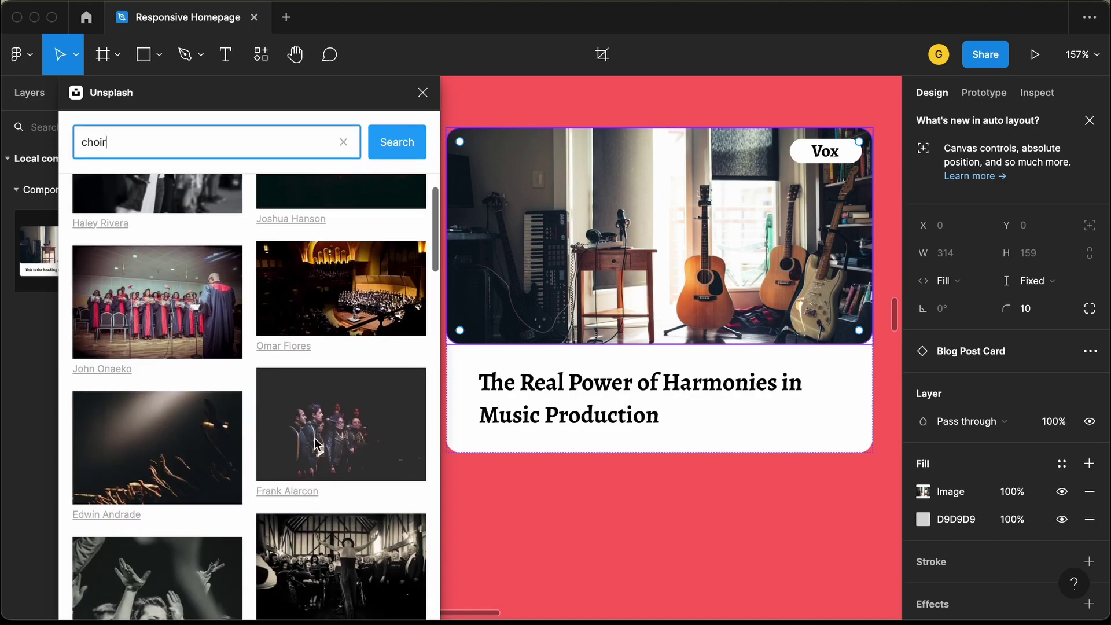
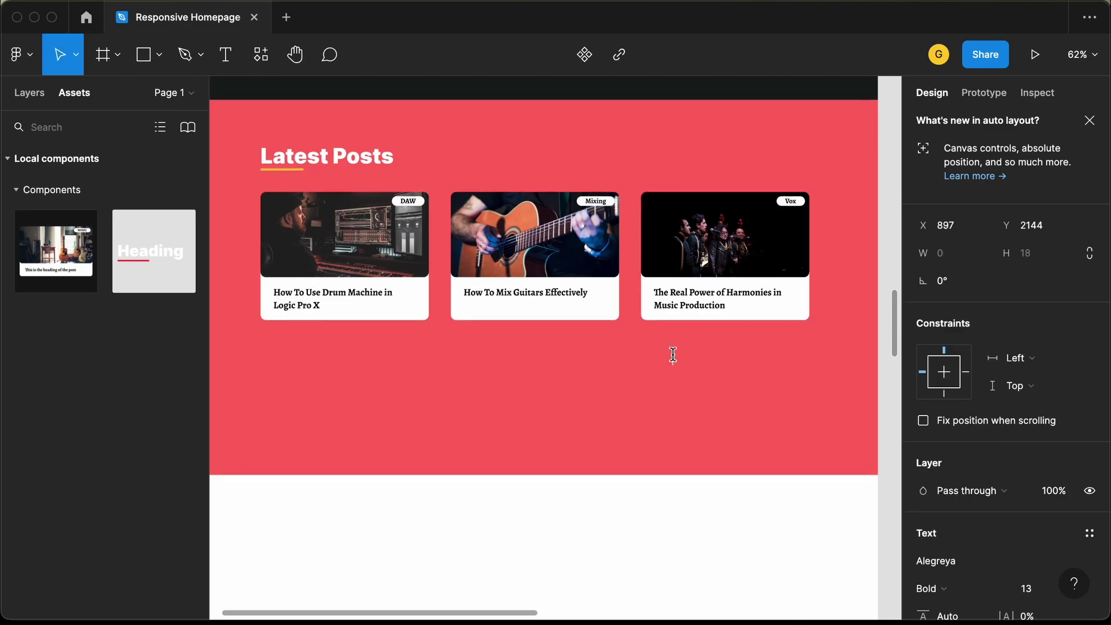
Step: Add the text "All Posts" below the third card and set its font size to 16
{"action": "type", "text": "All Posts"}
{"action": "scroll", "coordinate": [732, 382], "scroll_direction": "up", "scroll_amount": 5}
{"action": "scroll", "coordinate": [1004, 468], "scroll_direction": "down", "scroll_amount": 2}
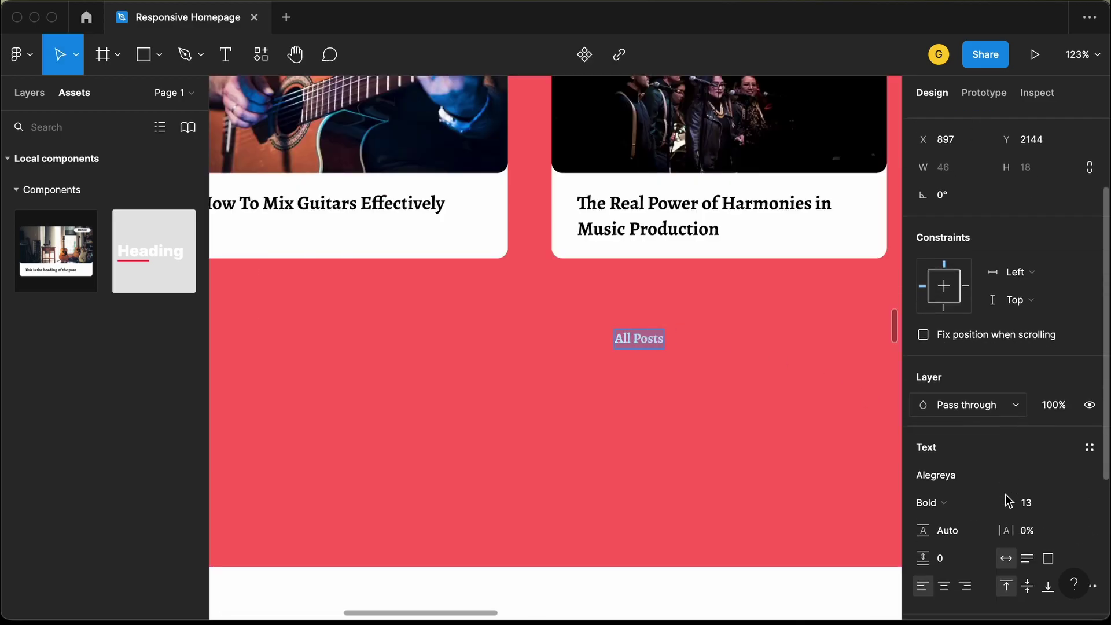
{"action": "left_click", "coordinate": [1035, 500]}
{"action": "type", "text": "16"}
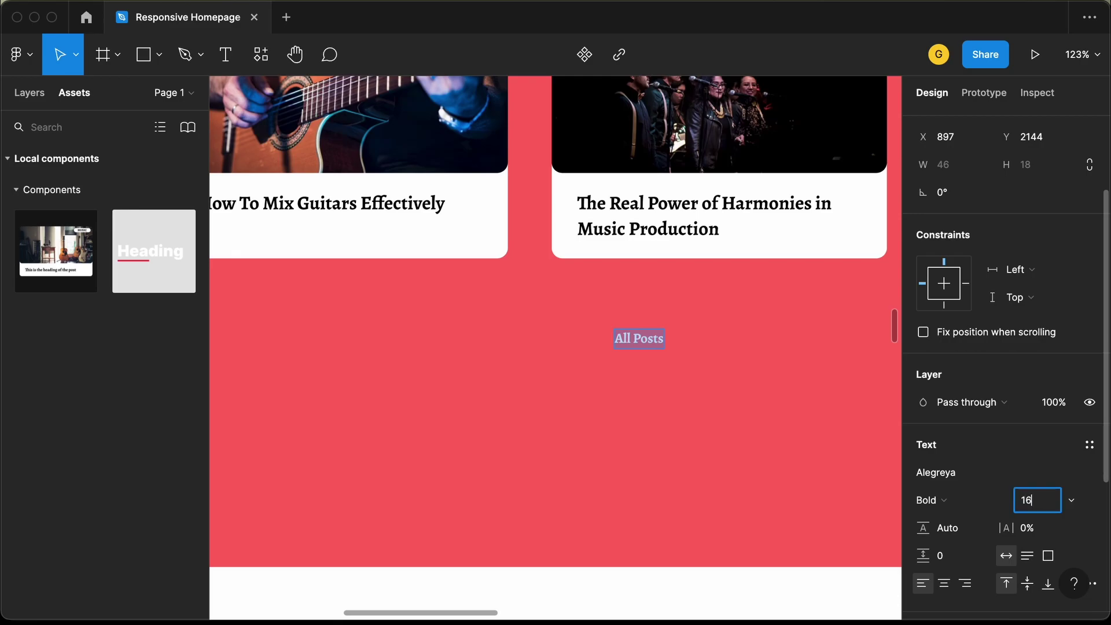
{"action": "key", "text": "Return"}
Step: Change the fill colour of the "All Posts" text to black, 000000
{"action": "scroll", "coordinate": [952, 411], "scroll_direction": "down", "scroll_amount": 2}
{"action": "scroll", "coordinate": [955, 412], "scroll_direction": "down", "scroll_amount": 3}
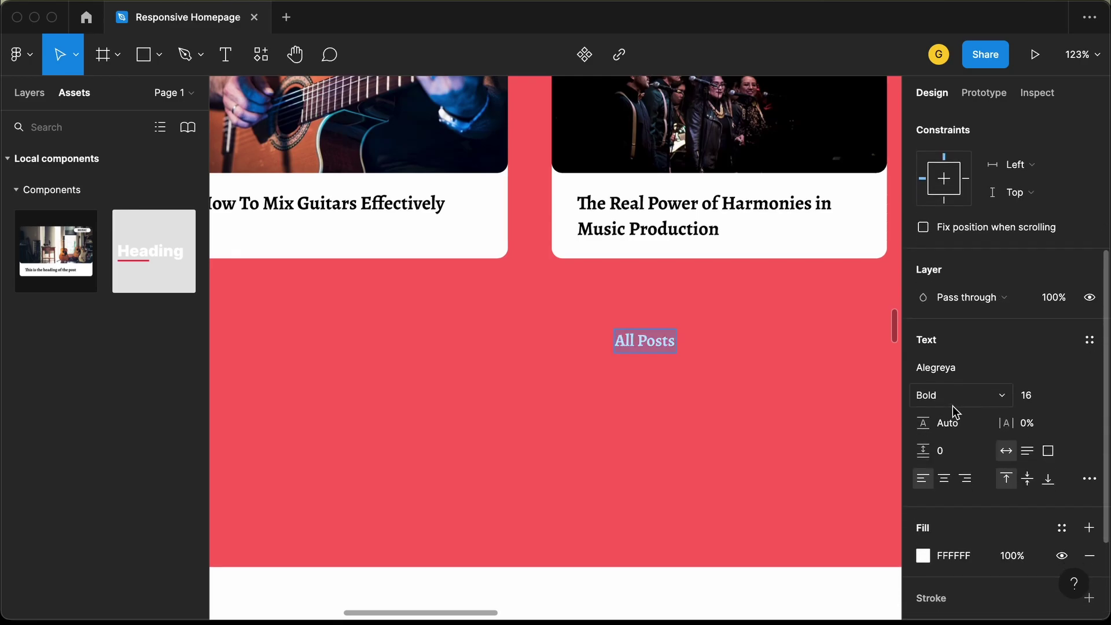
{"action": "left_click", "coordinate": [923, 484]}
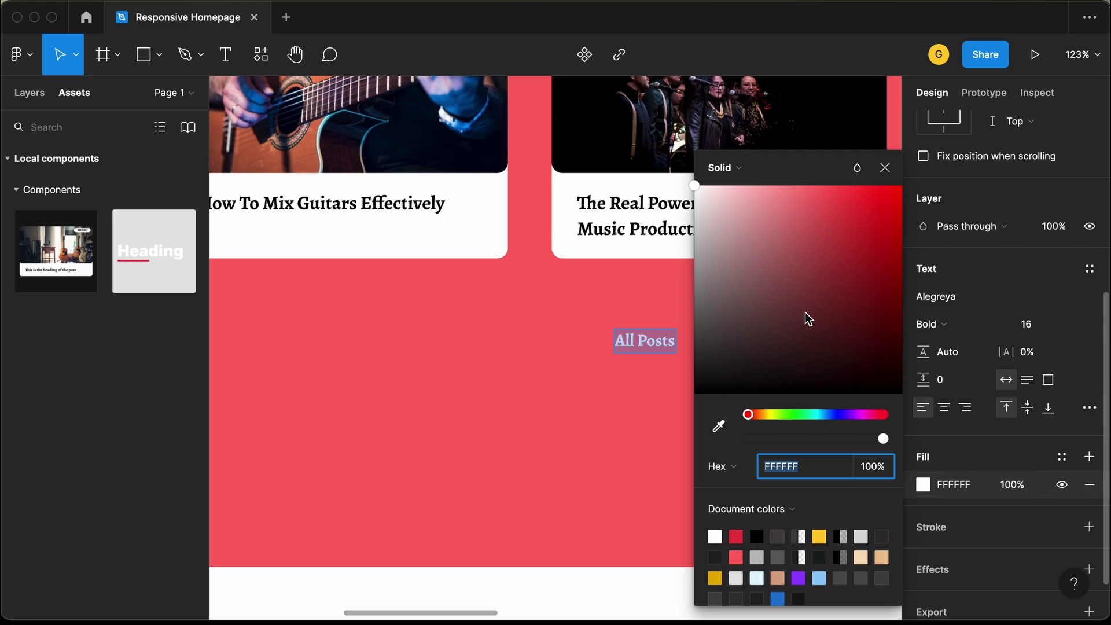
{"action": "left_click_drag", "start_coordinate": [804, 312], "coordinate": [692, 431]}
{"action": "key", "text": "Escape"}
{"action": "key", "text": "Escape"}
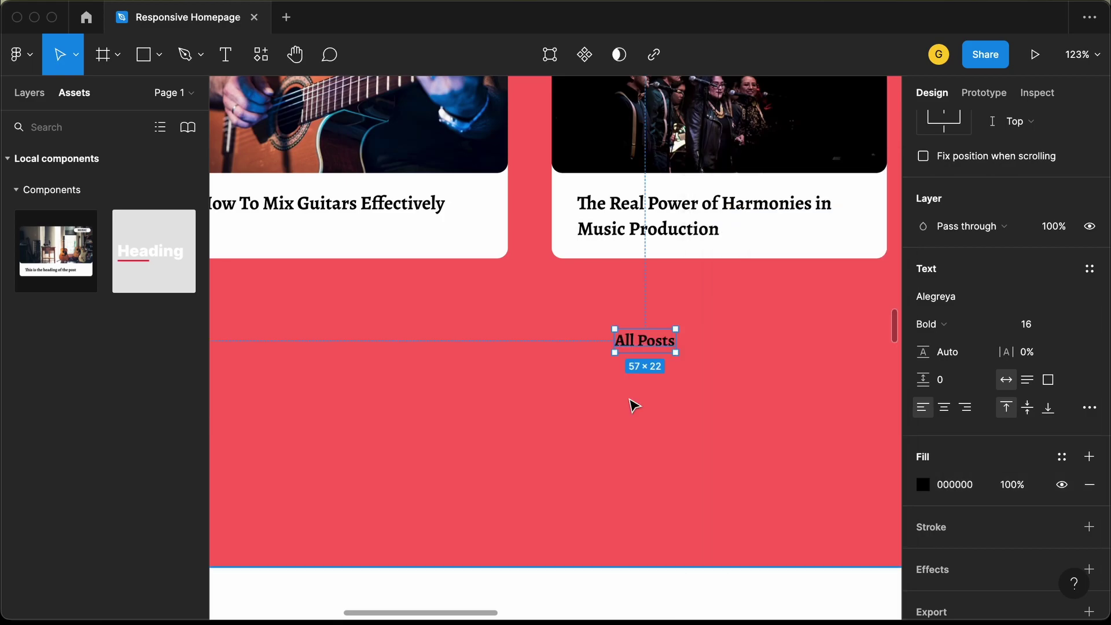
Step: Wrap the "All Posts" text in an auto layout frame with a white FFFFFF fill, and show the layer list
{"action": "key", "text": "shift+a"}
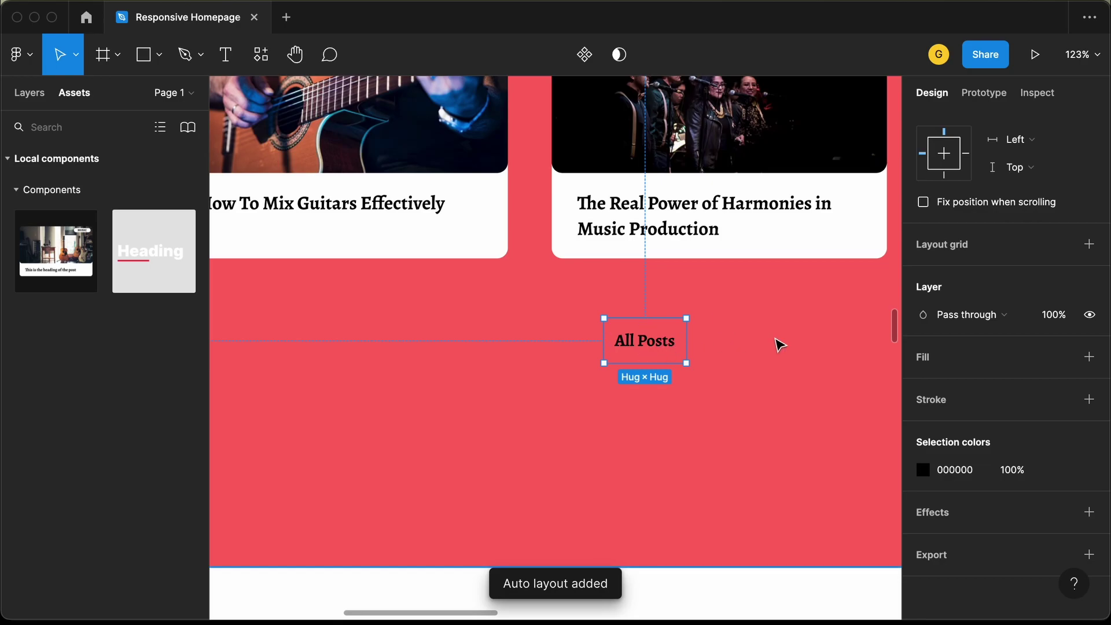
{"action": "left_click", "coordinate": [1089, 357]}
{"action": "key", "text": "alt+1"}
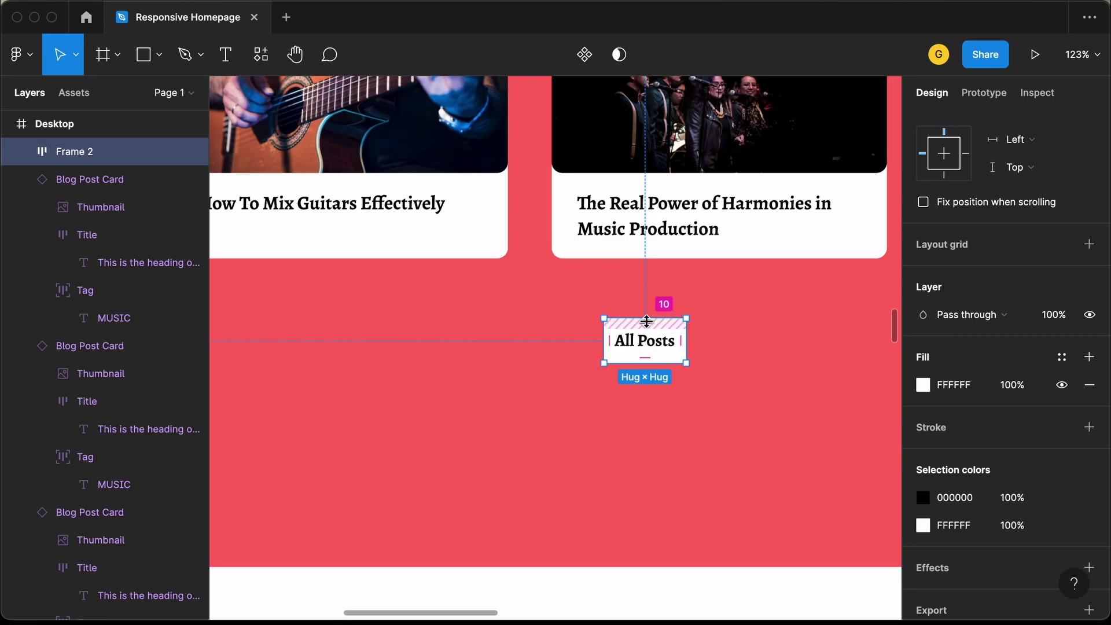
Step: Set the All Posts button's horizontal padding to 32 and its vertical padding to 4
{"action": "scroll", "coordinate": [1056, 484], "scroll_direction": "up", "scroll_amount": 5}
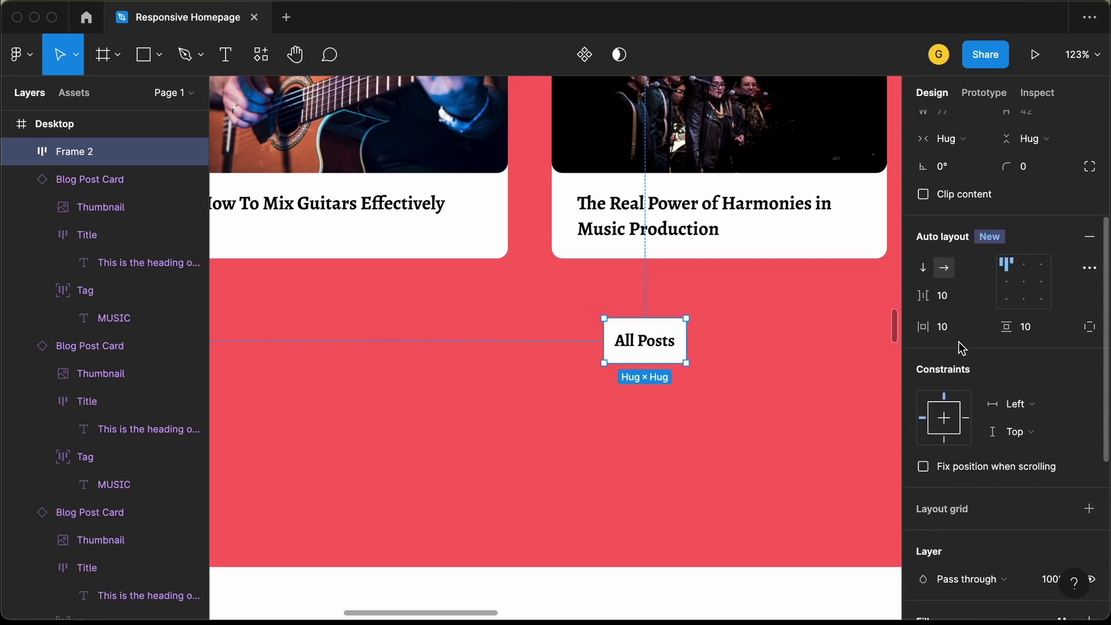
{"action": "left_click", "coordinate": [944, 332]}
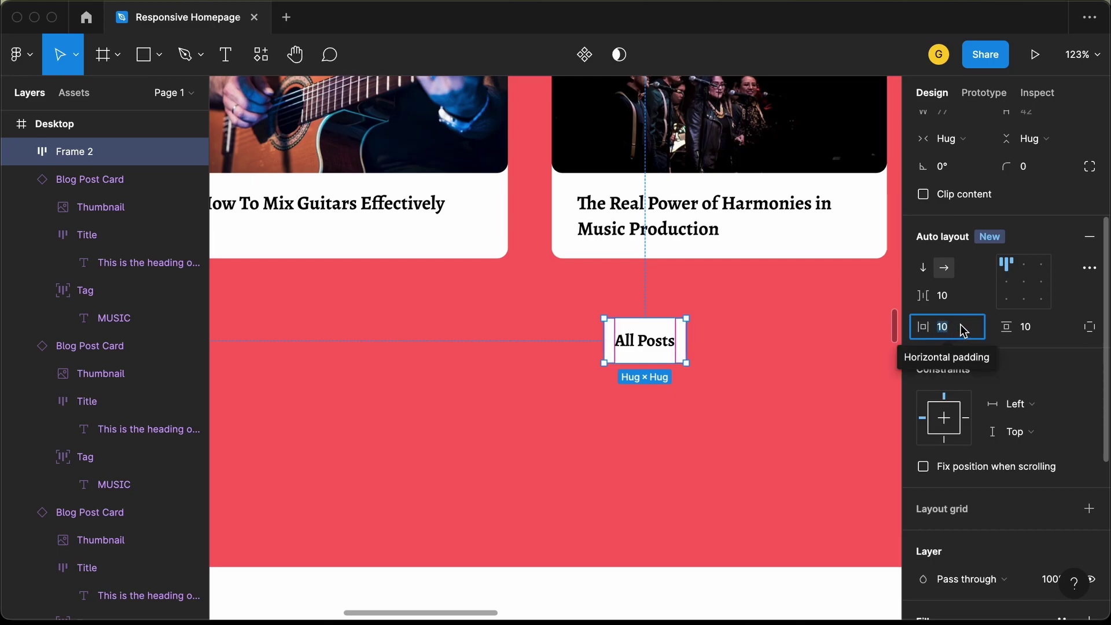
{"action": "type", "text": "32"}
{"action": "left_click", "coordinate": [1040, 333]}
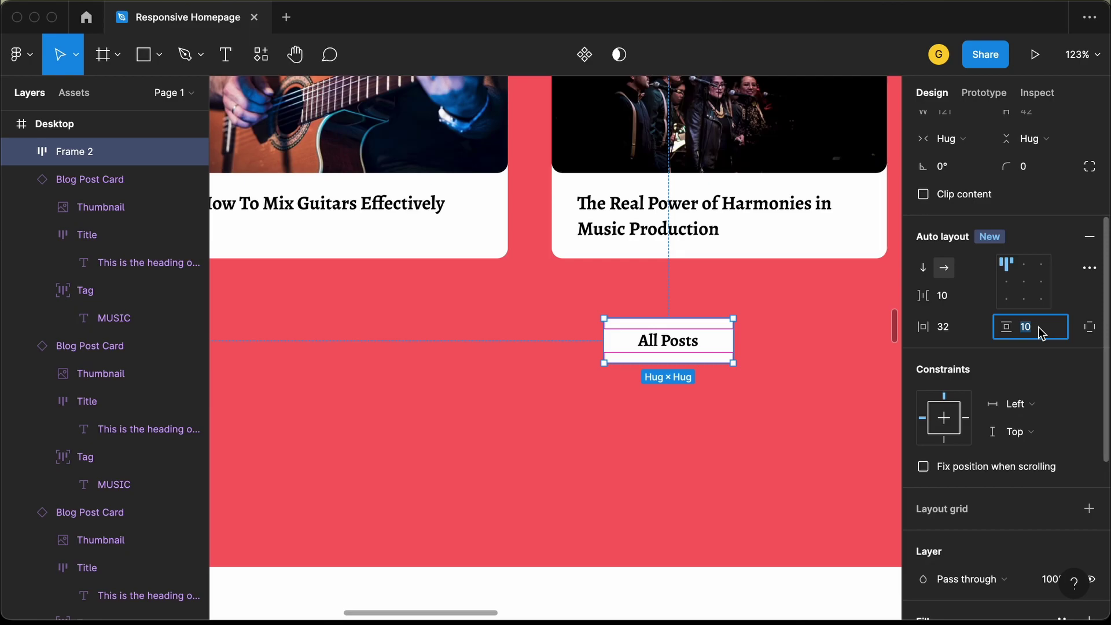
{"action": "type", "text": "0"}
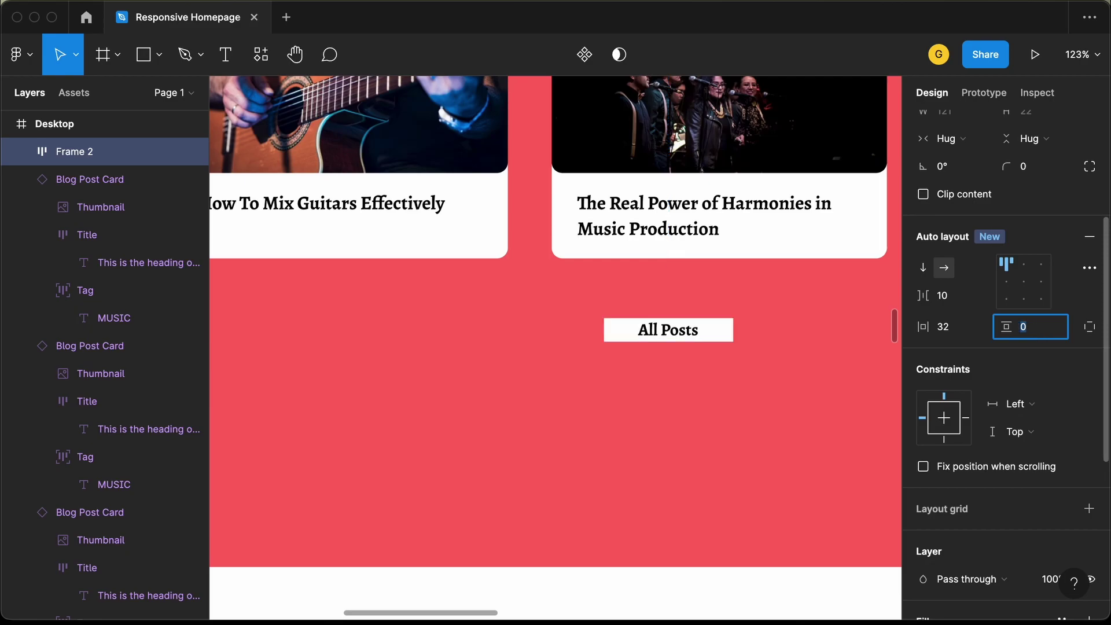
{"action": "key", "text": "Up"}
{"action": "key", "text": "Up"}
{"action": "key", "text": "Up"}
{"action": "key", "text": "Up"}
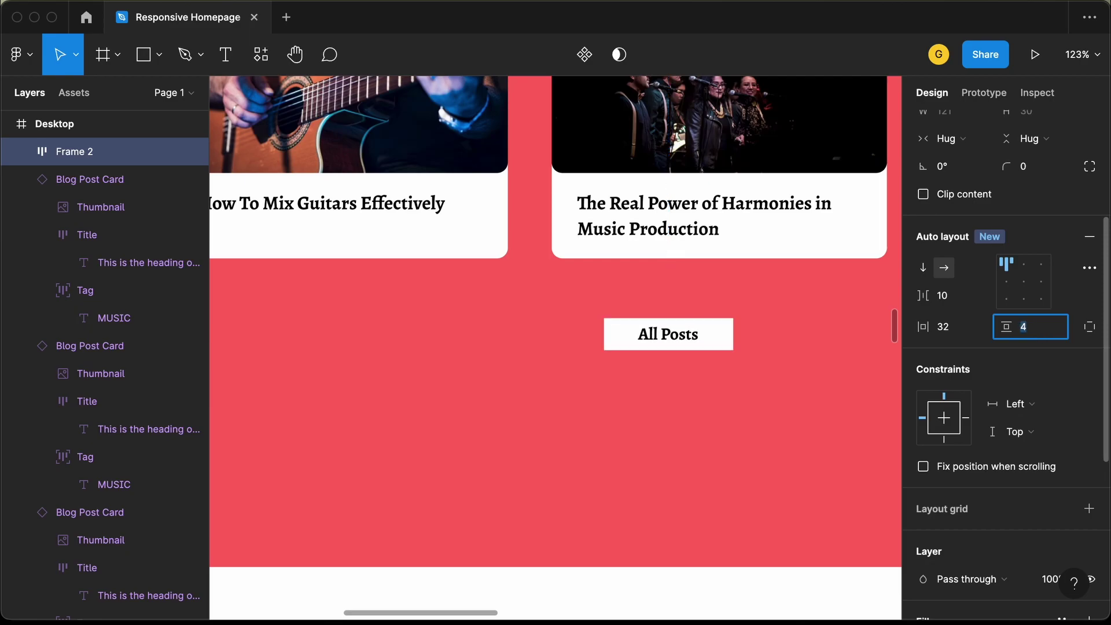
Step: Round the All Posts button's corners with a radius of 10
{"action": "scroll", "coordinate": [1047, 258], "scroll_direction": "up", "scroll_amount": 1}
{"action": "scroll", "coordinate": [1047, 258], "scroll_direction": "up", "scroll_amount": 1}
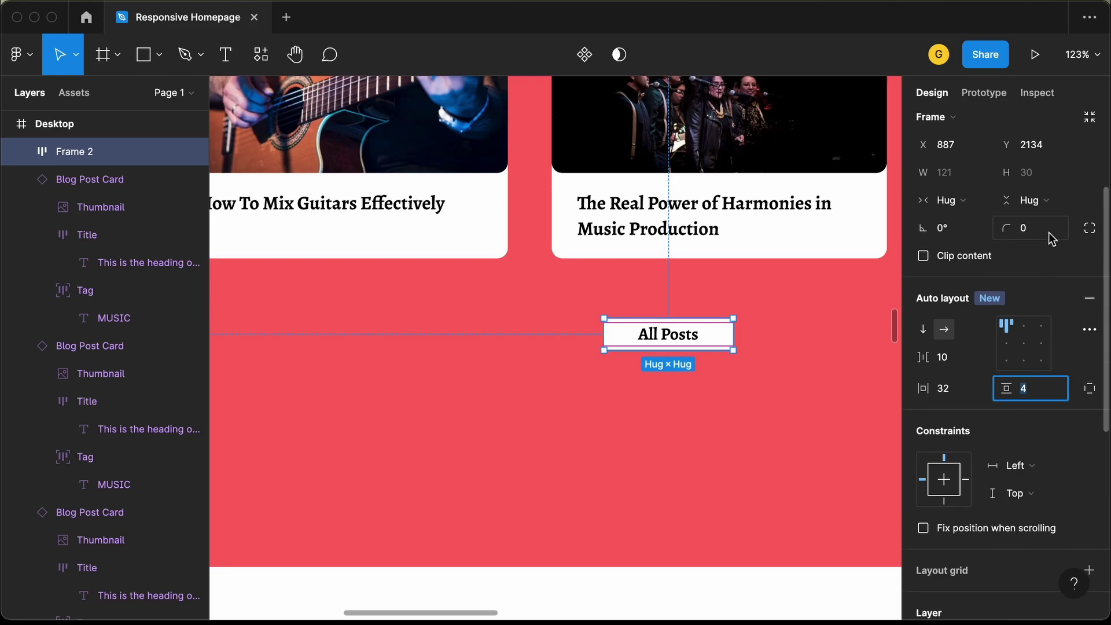
{"action": "left_click", "coordinate": [1048, 232]}
{"action": "type", "text": "10"}
{"action": "key", "text": "Return"}
Step: Position the All Posts button just below the third card, aligned with the card's right edge, at X 1031 and Y 2108
{"action": "scroll", "coordinate": [602, 397], "scroll_direction": "right", "scroll_amount": 3}
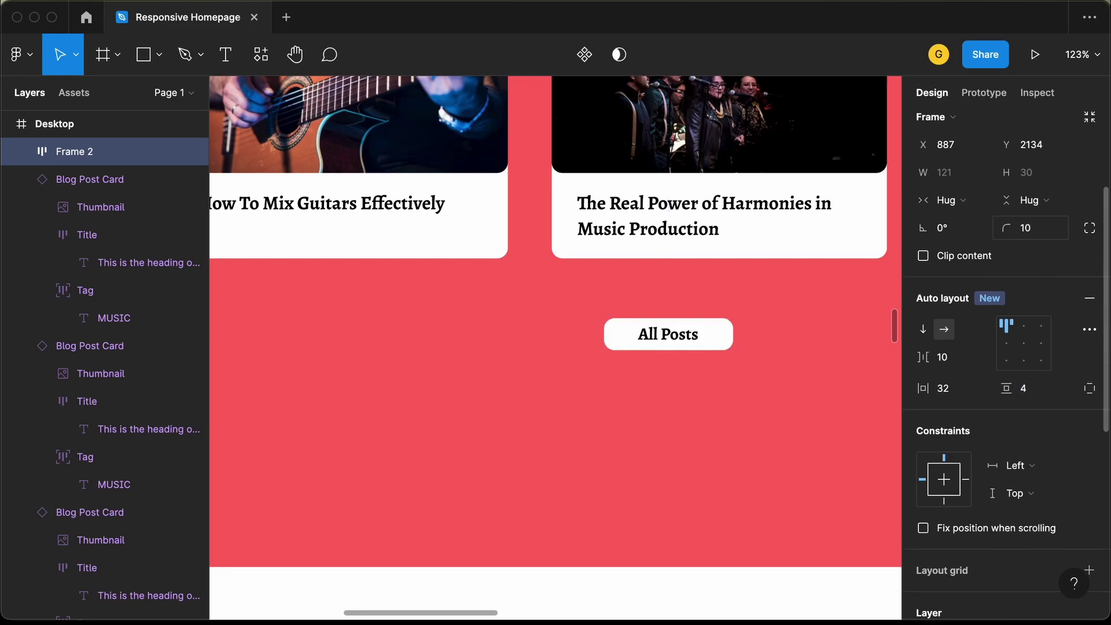
{"action": "left_click_drag", "start_coordinate": [602, 397], "coordinate": [756, 368]}
{"action": "key", "text": "alt"}
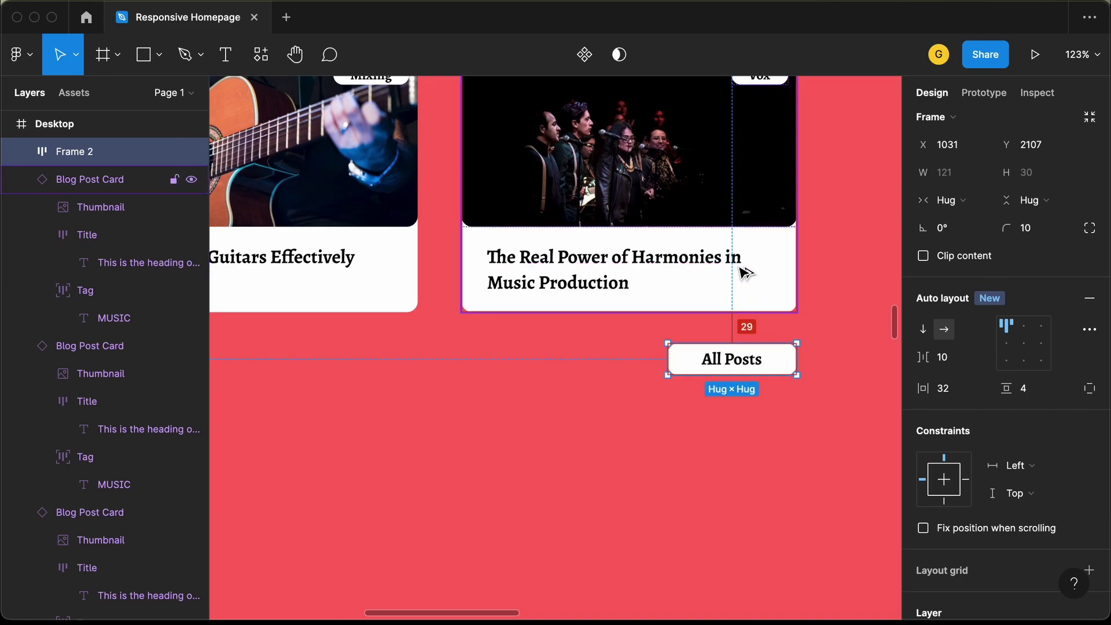
{"action": "key", "text": "alt"}
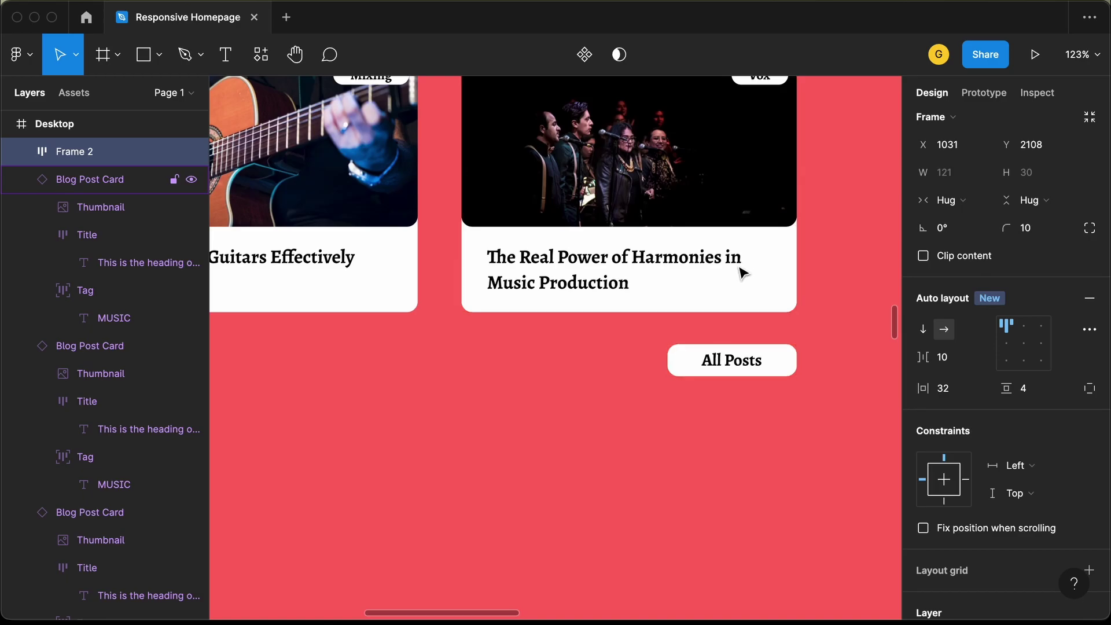
{"action": "scroll", "coordinate": [744, 271], "scroll_direction": "down", "scroll_amount": 3}
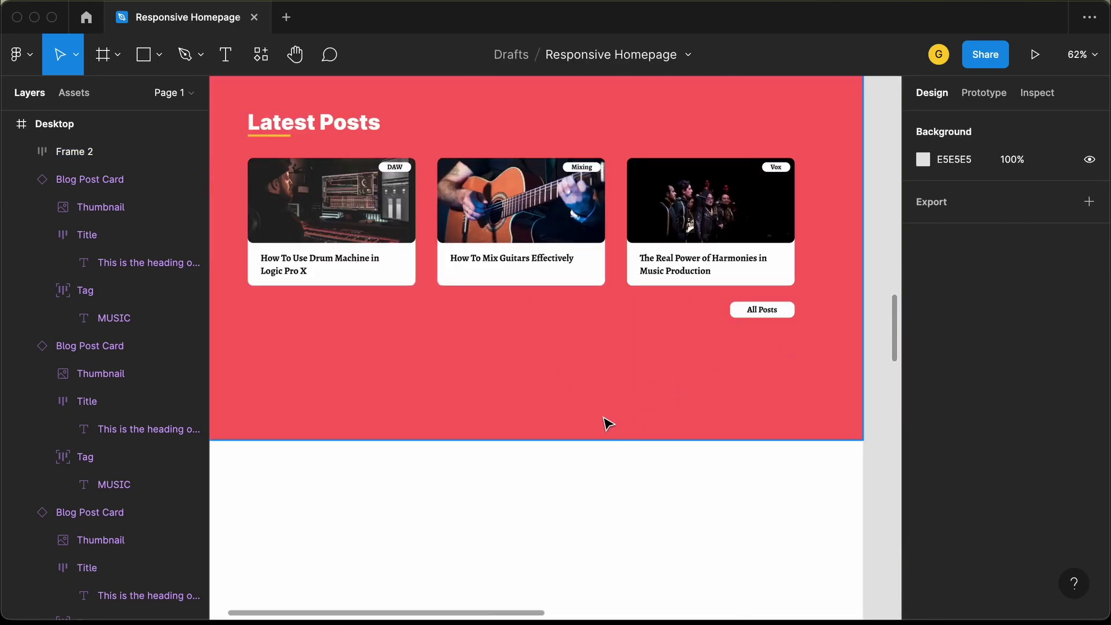
Step: Reduce the height of the coral Latest Posts background rectangle to 551, keeping its top edge in place
{"action": "left_click", "coordinate": [601, 417]}
{"action": "scroll", "coordinate": [601, 417], "scroll_direction": "left", "scroll_amount": 2}
{"action": "scroll", "coordinate": [601, 417], "scroll_direction": "up", "scroll_amount": 1}
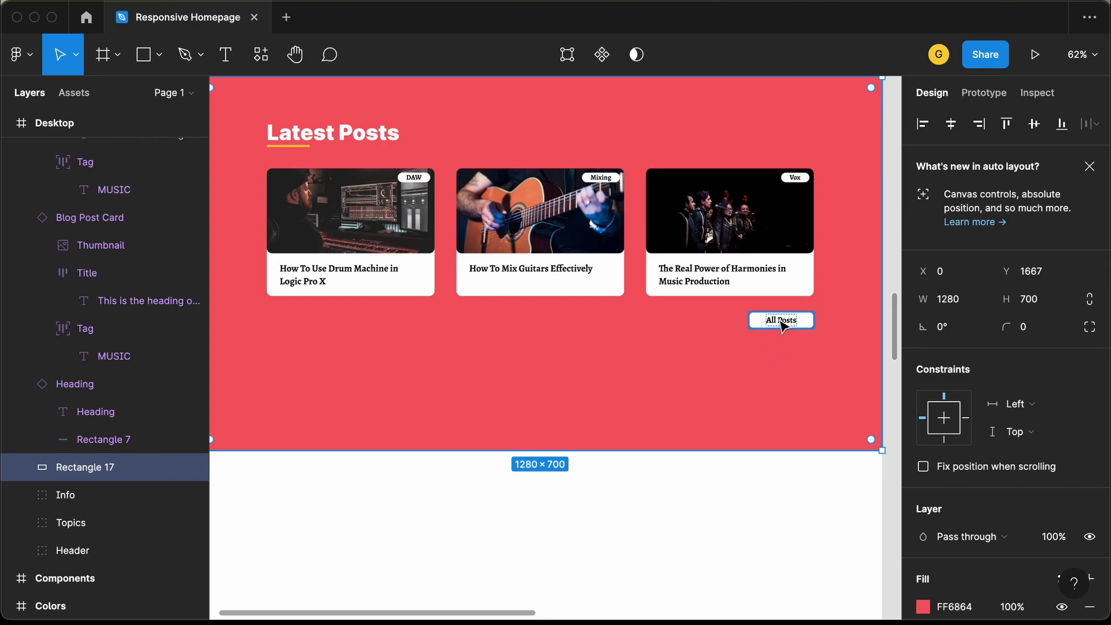
{"action": "key", "text": "alt"}
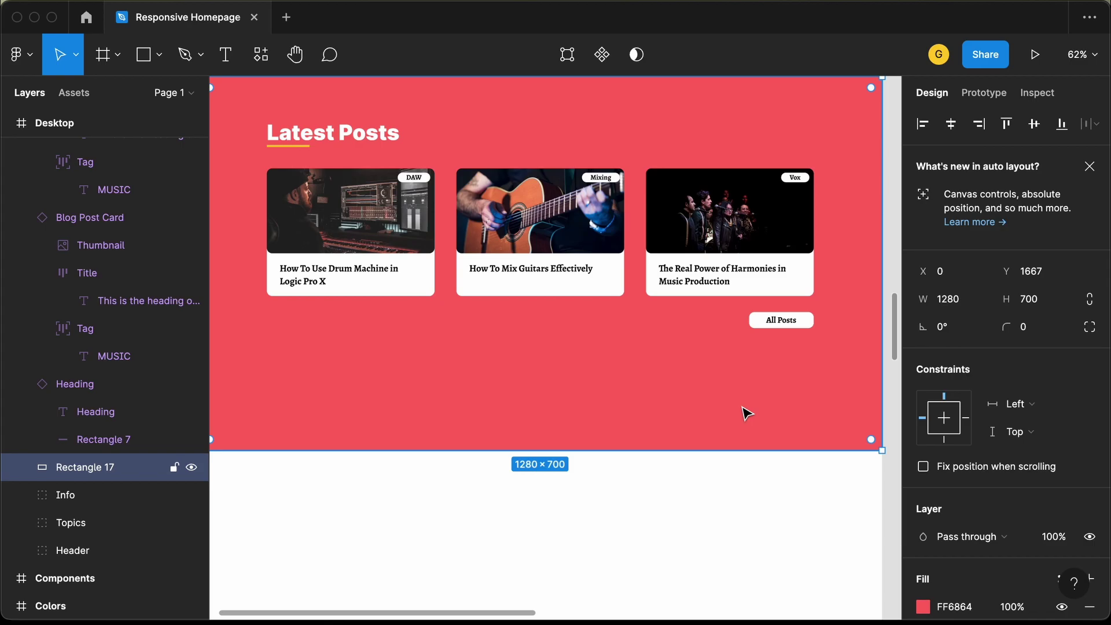
{"action": "key", "text": "super+shift+Up"}
{"action": "key", "text": "super+shift+Up"}
{"action": "key", "text": "super+shift+Up"}
{"action": "key", "text": "super+shift+Up"}
{"action": "key", "text": "super+shift+Up"}
{"action": "key", "text": "super+shift+Up"}
{"action": "key", "text": "super+shift+Up"}
{"action": "key", "text": "super+shift+Up"}
{"action": "key", "text": "super+shift+Up"}
{"action": "key", "text": "super+shift+Up"}
{"action": "key", "text": "super+shift+Up"}
{"action": "key", "text": "super+shift+Up"}
{"action": "key", "text": "super+shift+Up"}
{"action": "key", "text": "super+shift+Up"}
{"action": "key", "text": "super+shift+Up"}
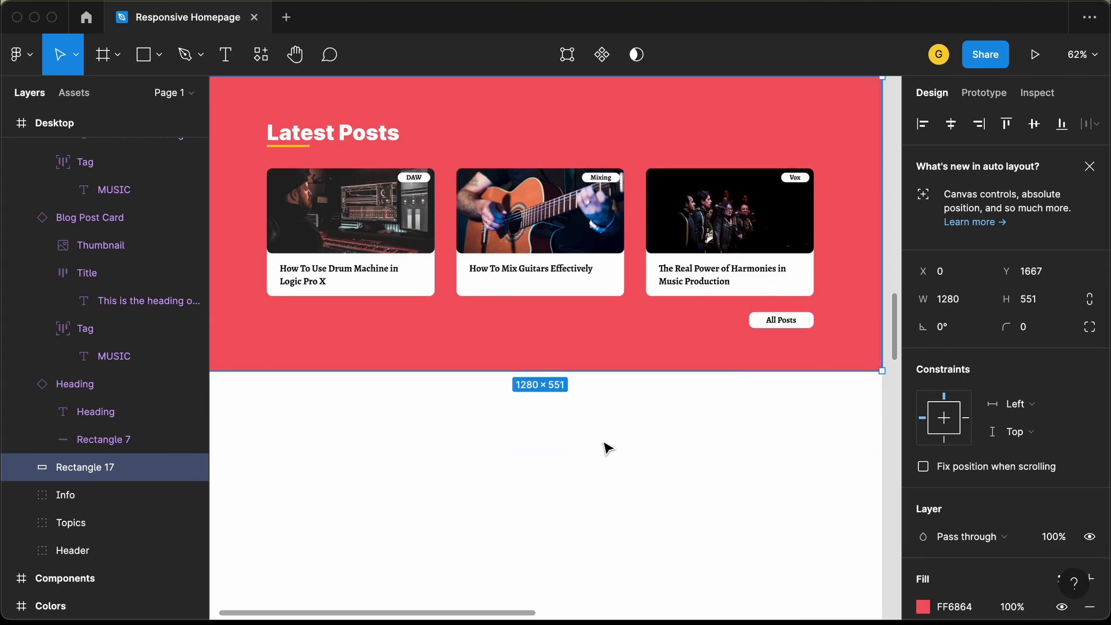
Step: Group the coral background, heading, three blog post cards and All Posts button, and name the group Blog
{"action": "scroll", "coordinate": [602, 446], "scroll_direction": "down", "scroll_amount": 3}
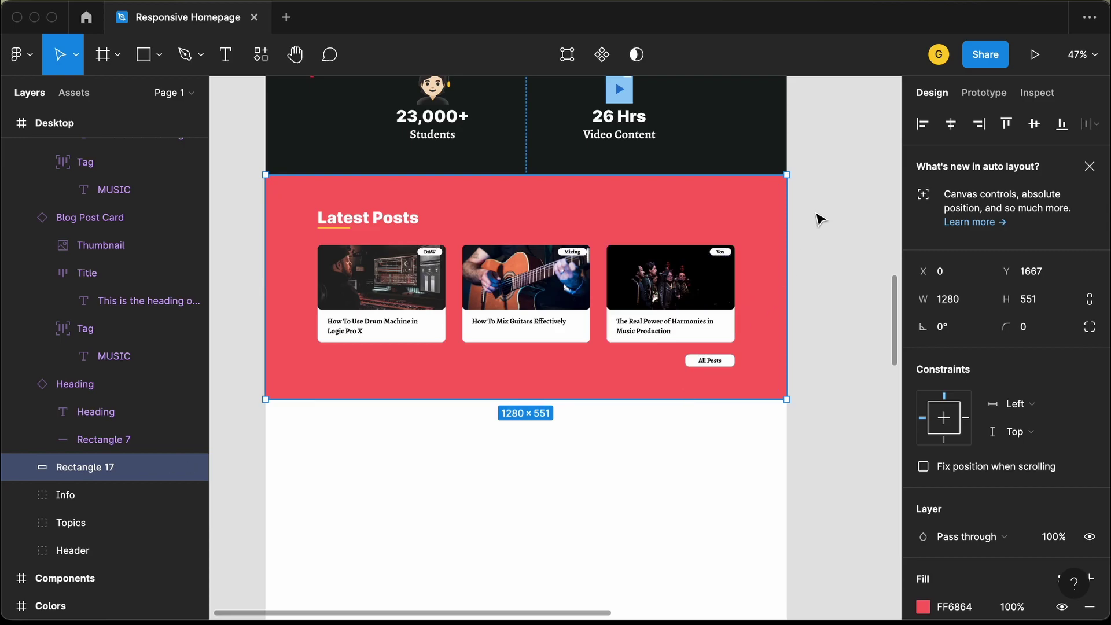
{"action": "left_click_drag", "start_coordinate": [820, 219], "coordinate": [272, 428]}
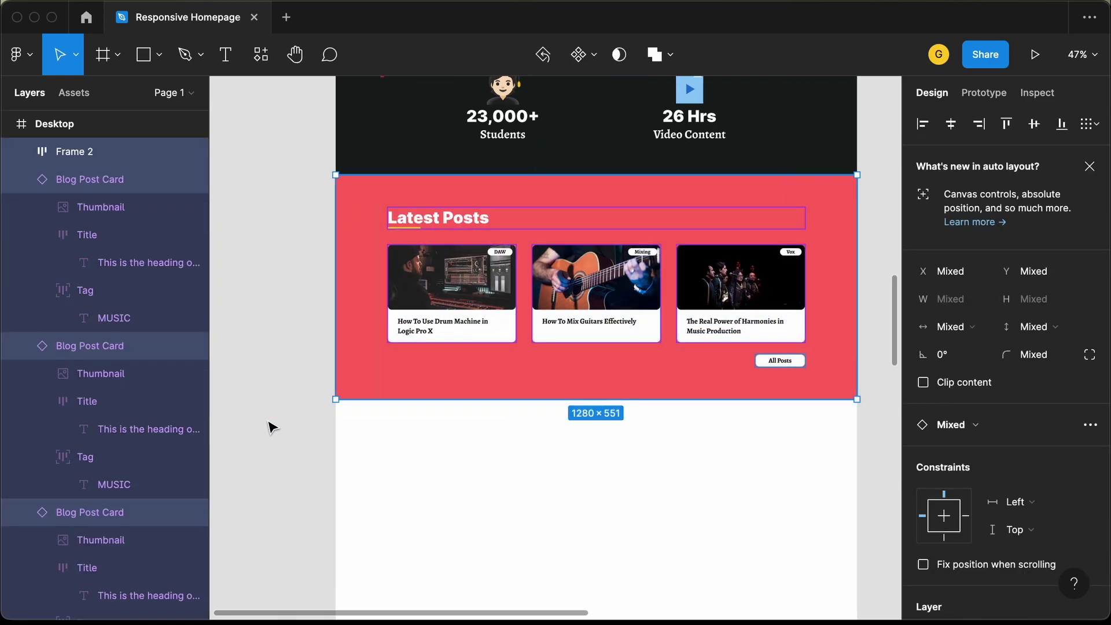
{"action": "key", "text": "super+g"}
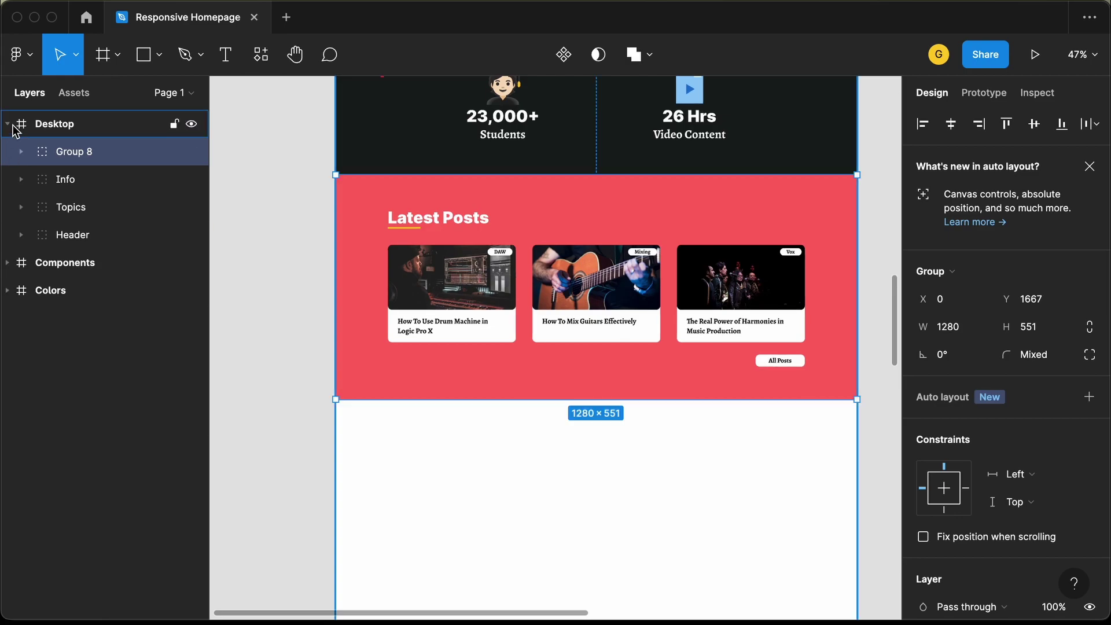
{"action": "double_click", "coordinate": [91, 157]}
{"action": "type", "text": "Blog"}
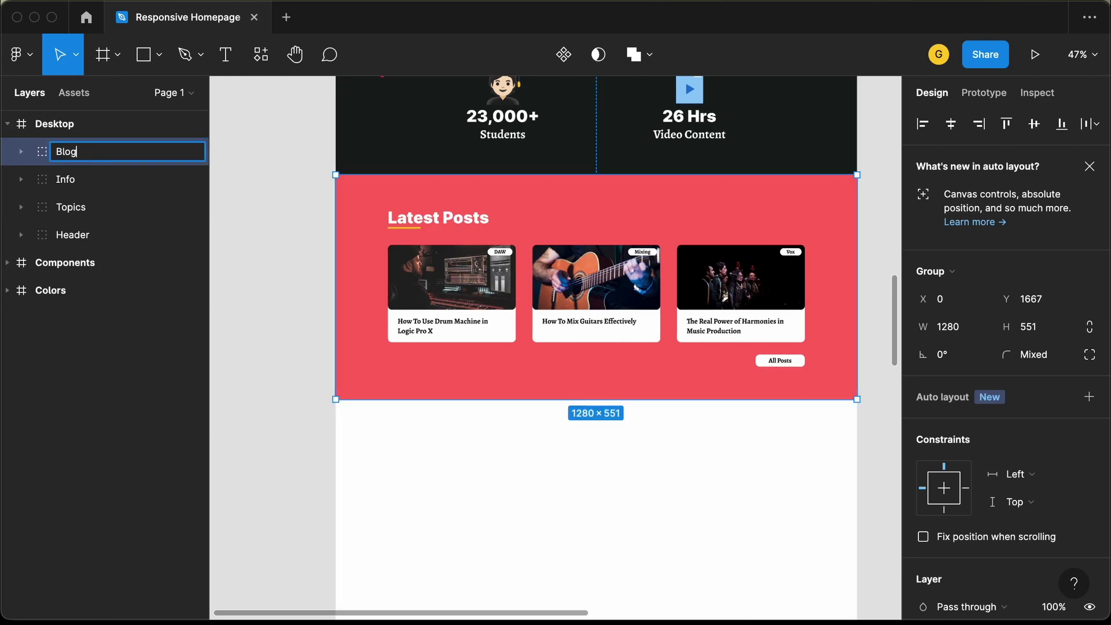
{"action": "key", "text": "Return"}
{"action": "left_click", "coordinate": [278, 281]}
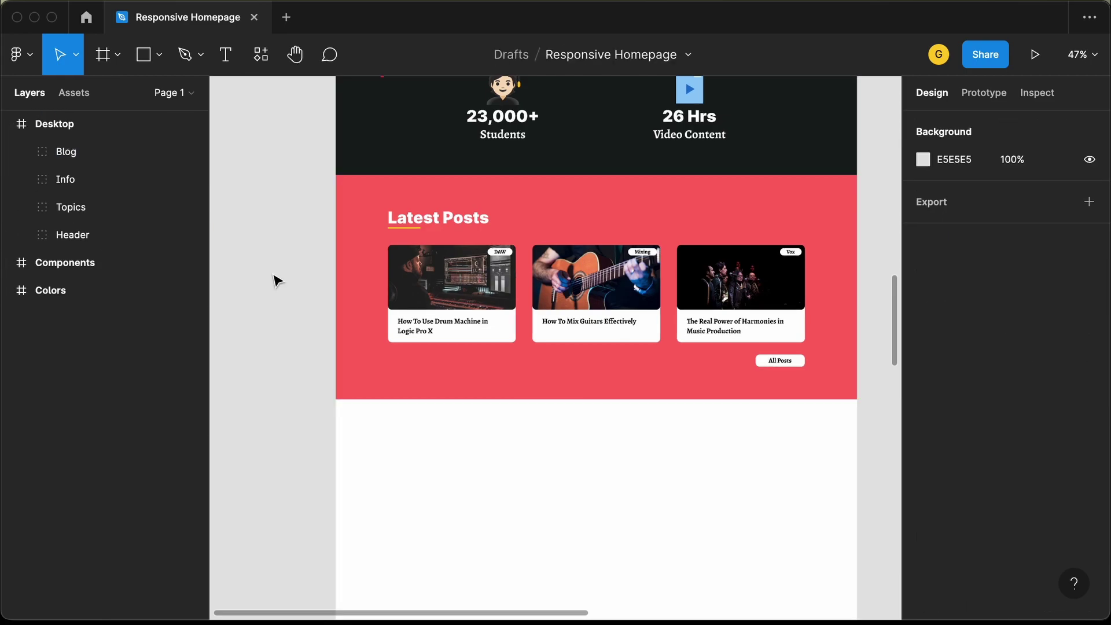
{"action": "scroll", "coordinate": [278, 281], "scroll_direction": "down", "scroll_amount": 3}
{"action": "scroll", "coordinate": [278, 281], "scroll_direction": "up", "scroll_amount": 5}
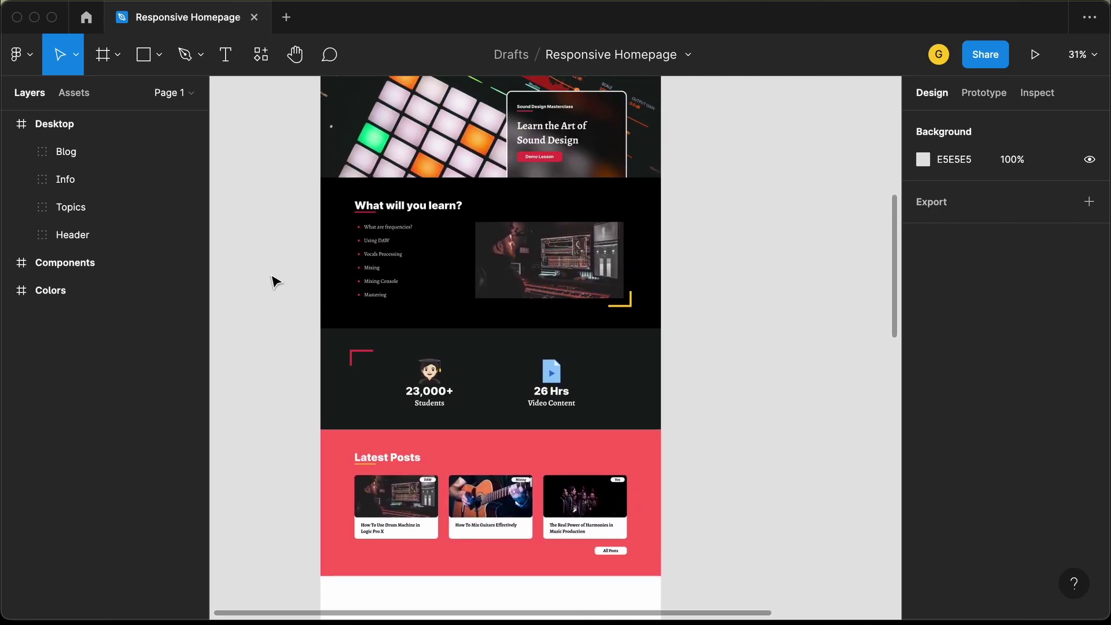
{"action": "scroll", "coordinate": [276, 282], "scroll_direction": "up", "scroll_amount": 3}
{"action": "scroll", "coordinate": [277, 282], "scroll_direction": "down", "scroll_amount": 2}
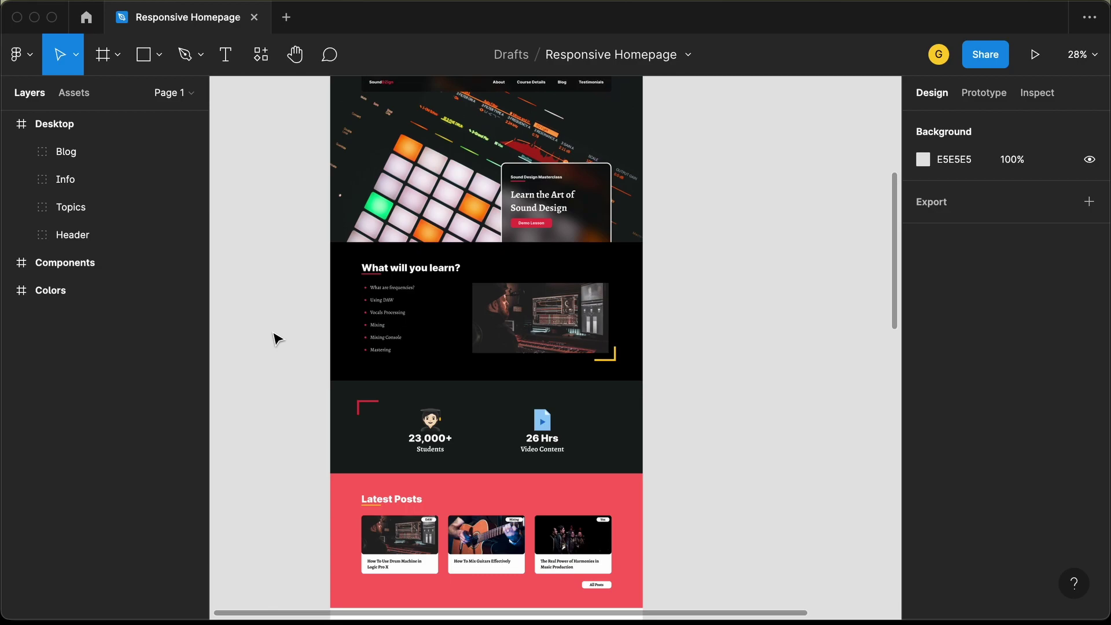